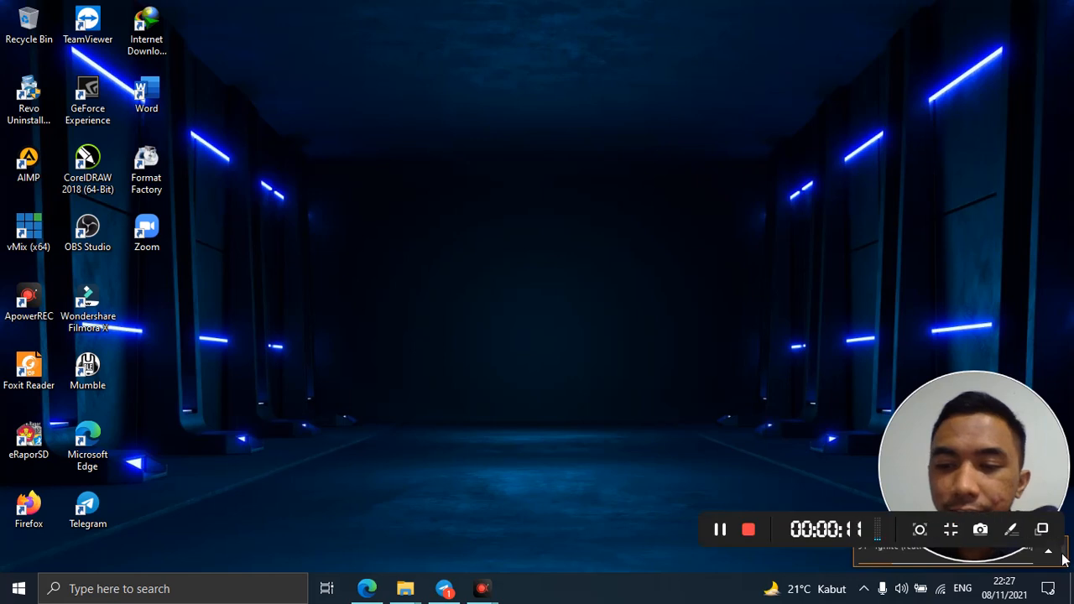
scroll(1065, 562, "down", 7)
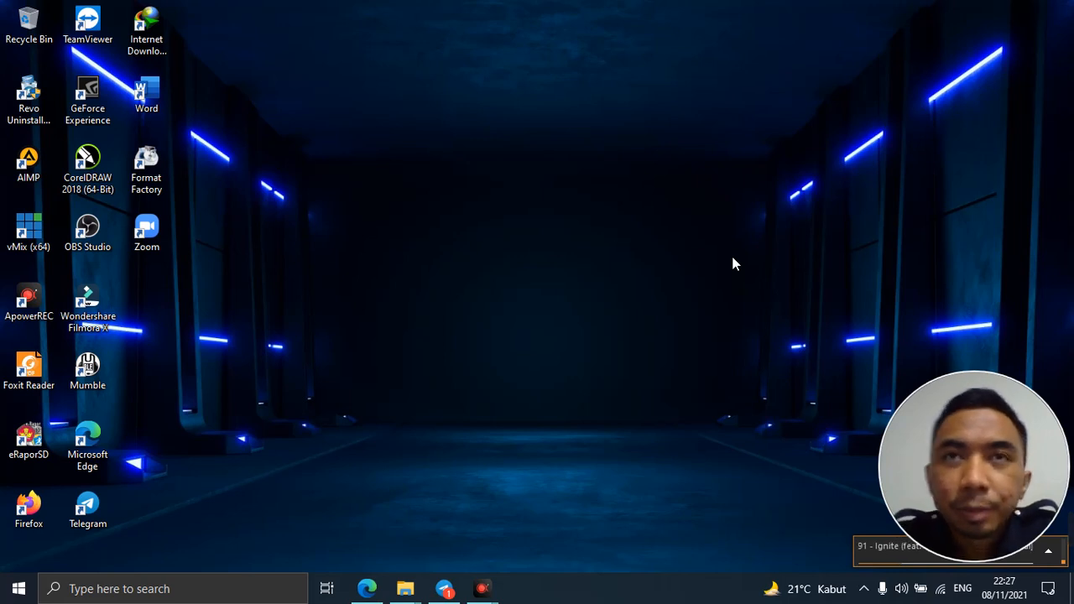
mouse_move(1066, 567)
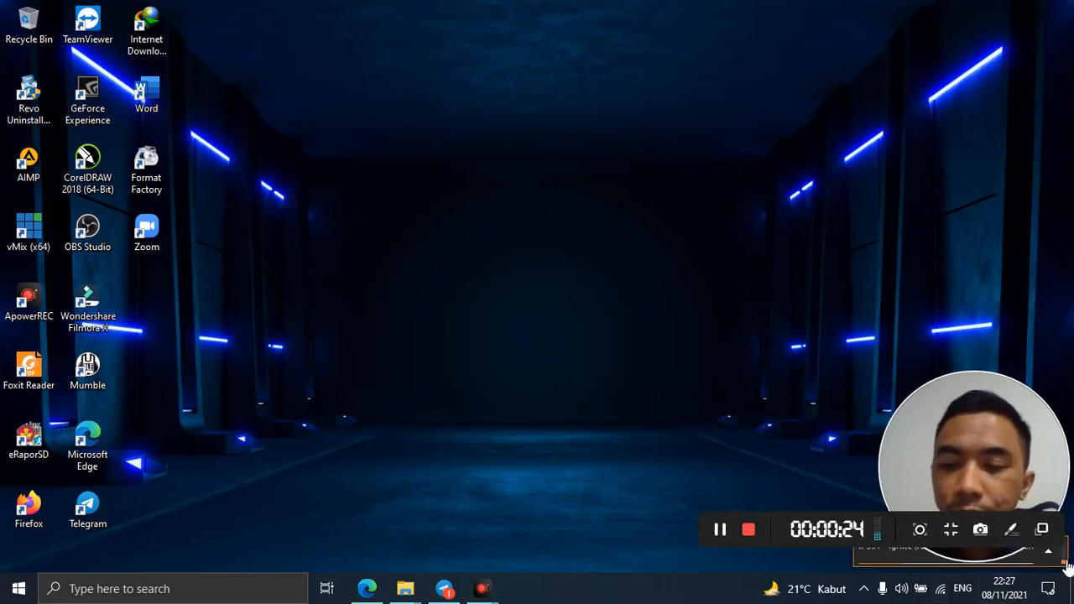
key("XF86AudioLowerVolume")
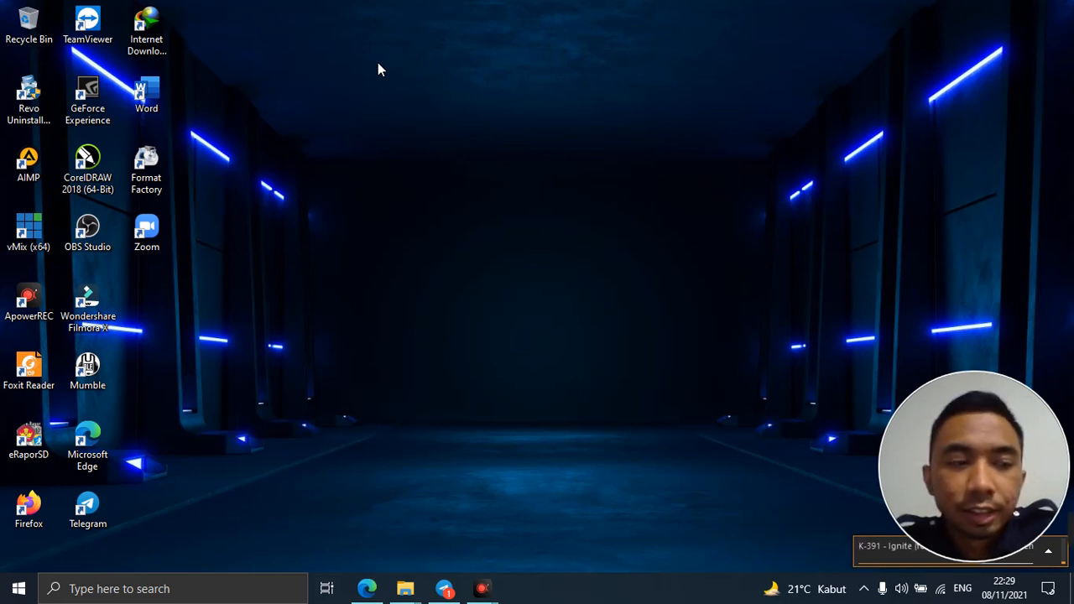
Open Word from the desktop and create a blank document
double_click(156, 93)
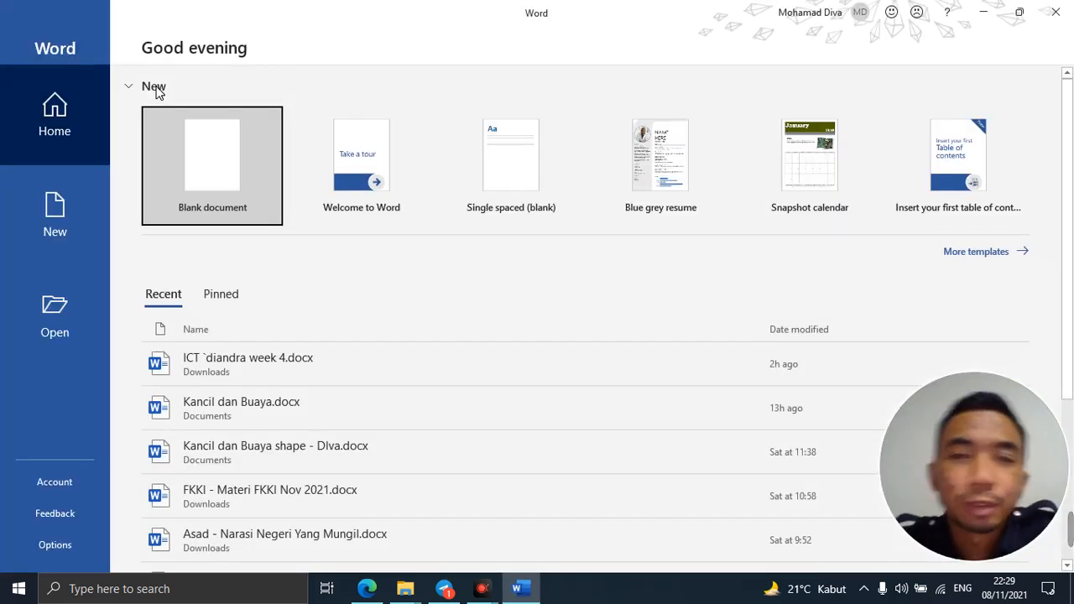
left_click(199, 160)
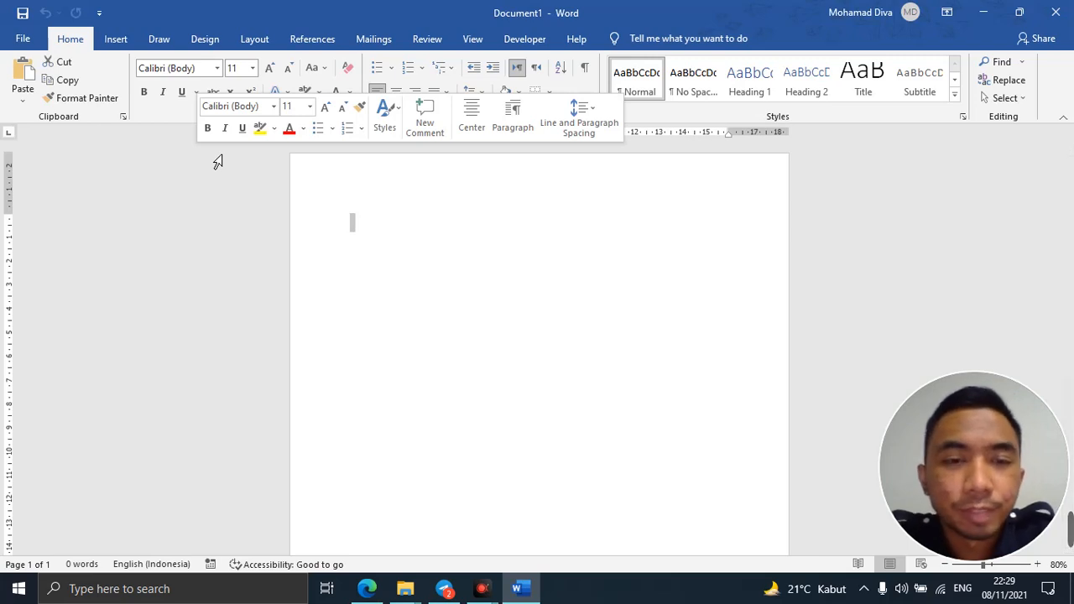
left_click(347, 221)
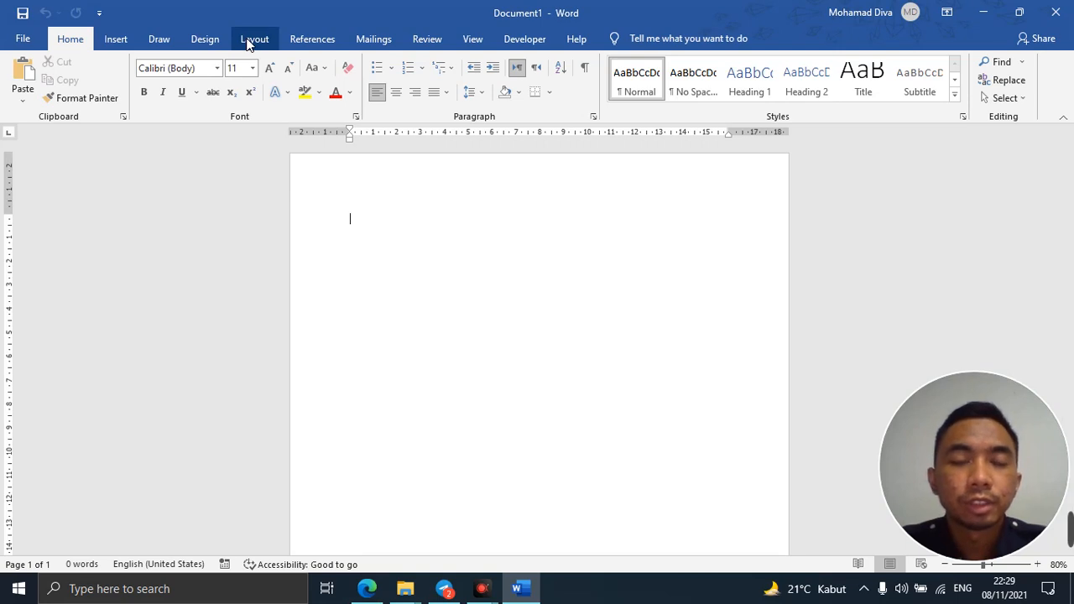
Change the blank document's page orientation to Landscape
left_click(262, 43)
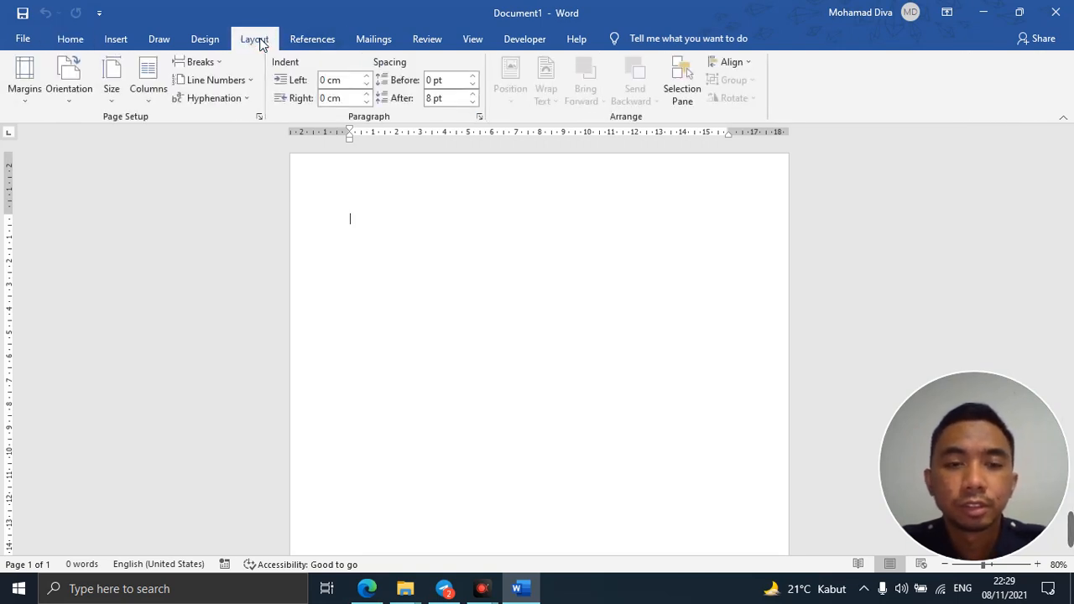
left_click(54, 103)
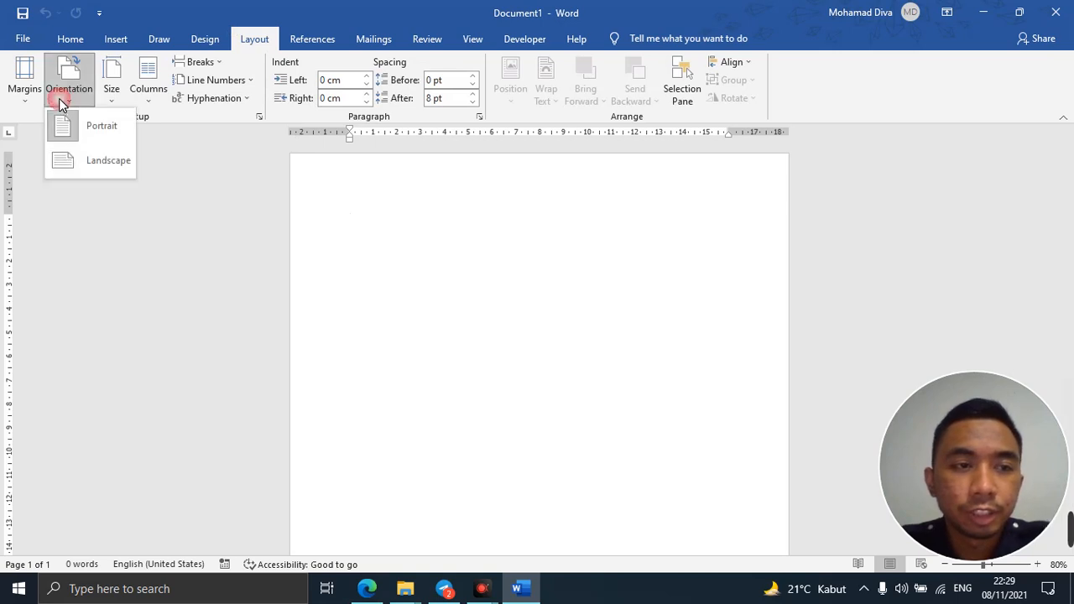
left_click(80, 164)
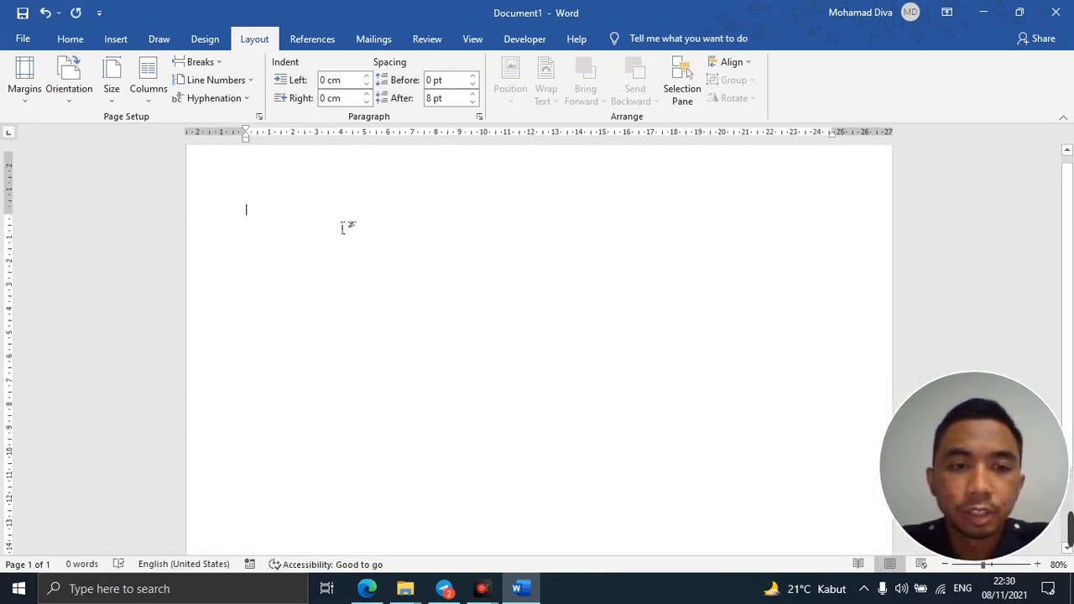
scroll(407, 247, "down", 2)
scroll(363, 224, "up", 4)
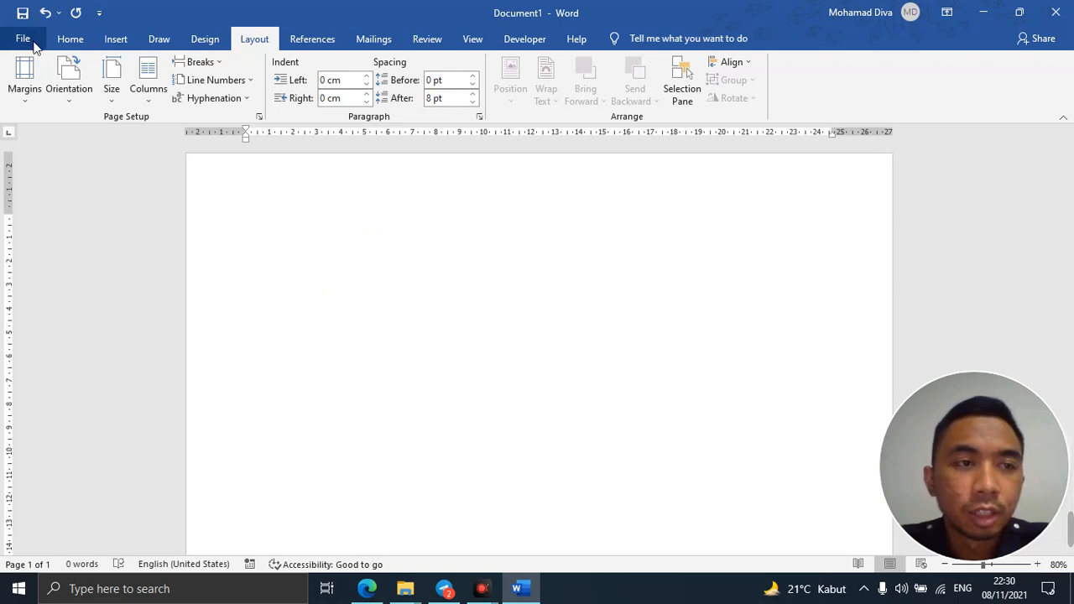
Examine the picture sources available for insertion: the image files in this device's Documents folder and the Bing online picture categories
left_click(118, 40)
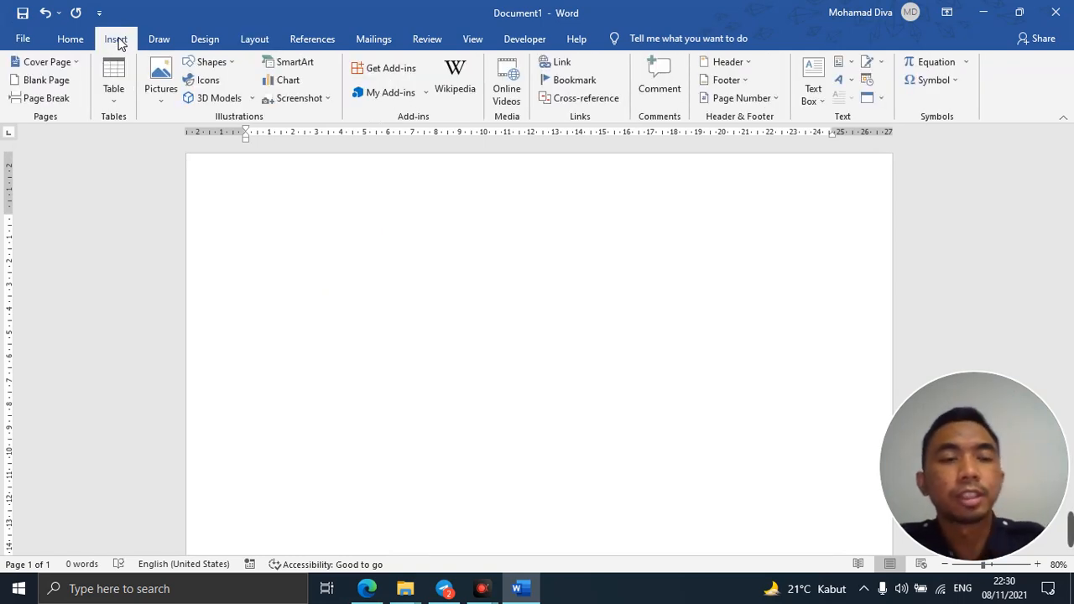
left_click(160, 108)
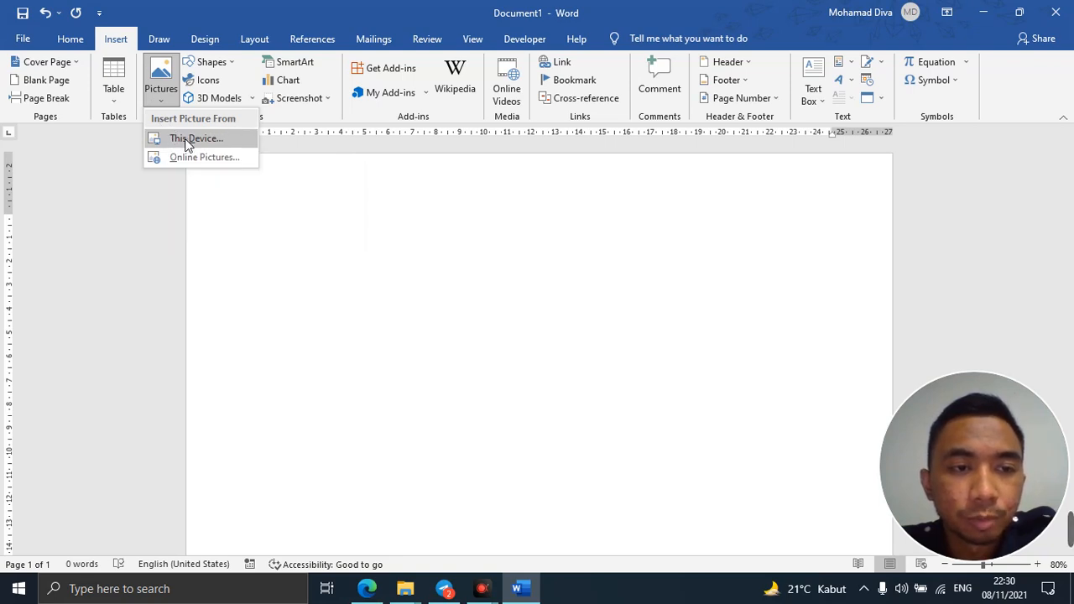
left_click(188, 140)
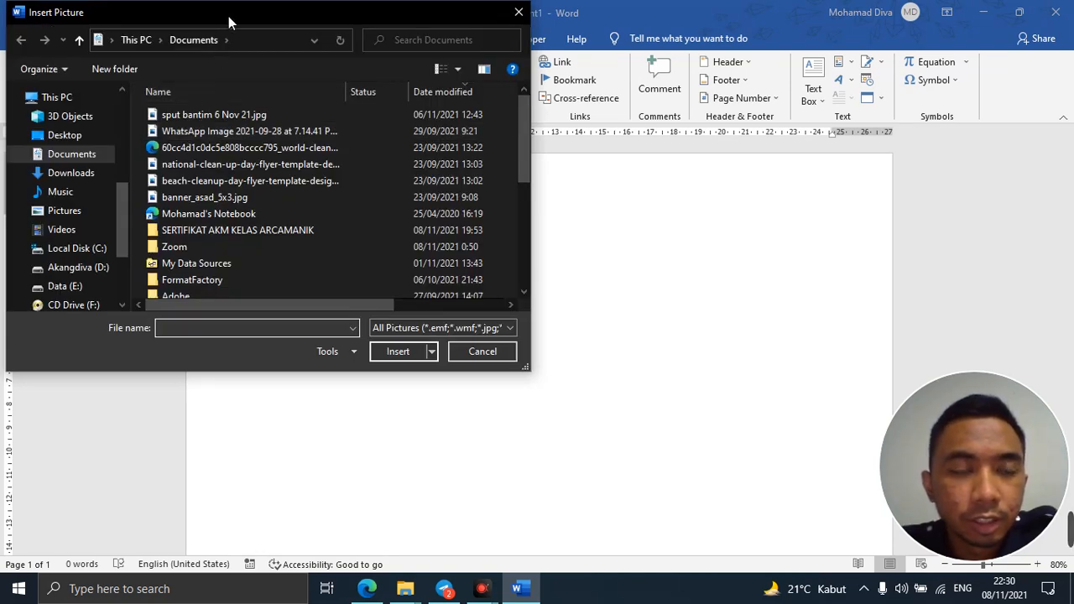
left_click_drag(372, 15, 374, 43)
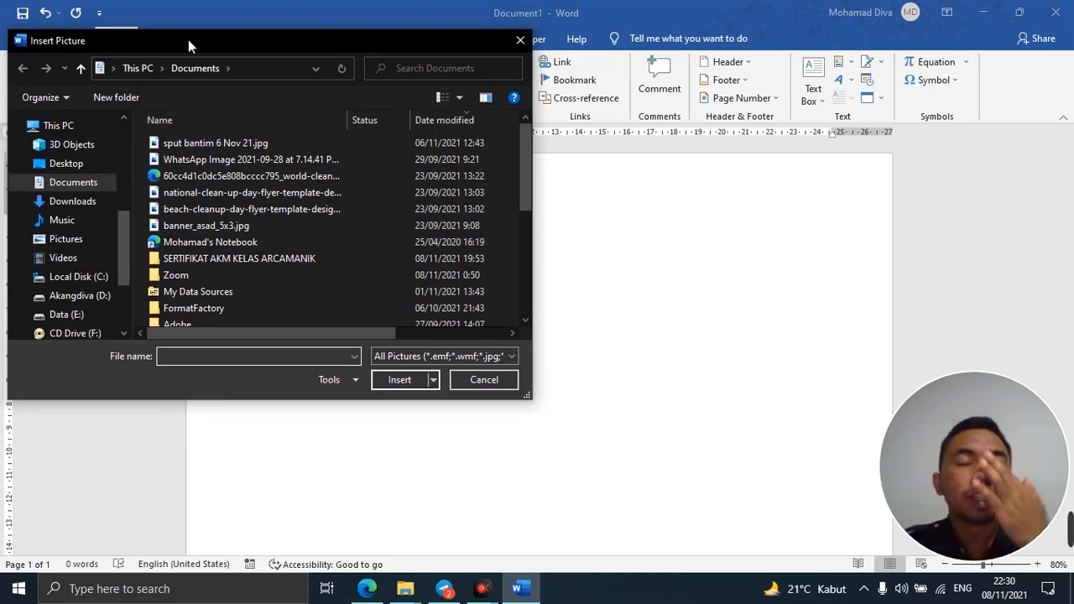
left_click_drag(188, 38, 193, 32)
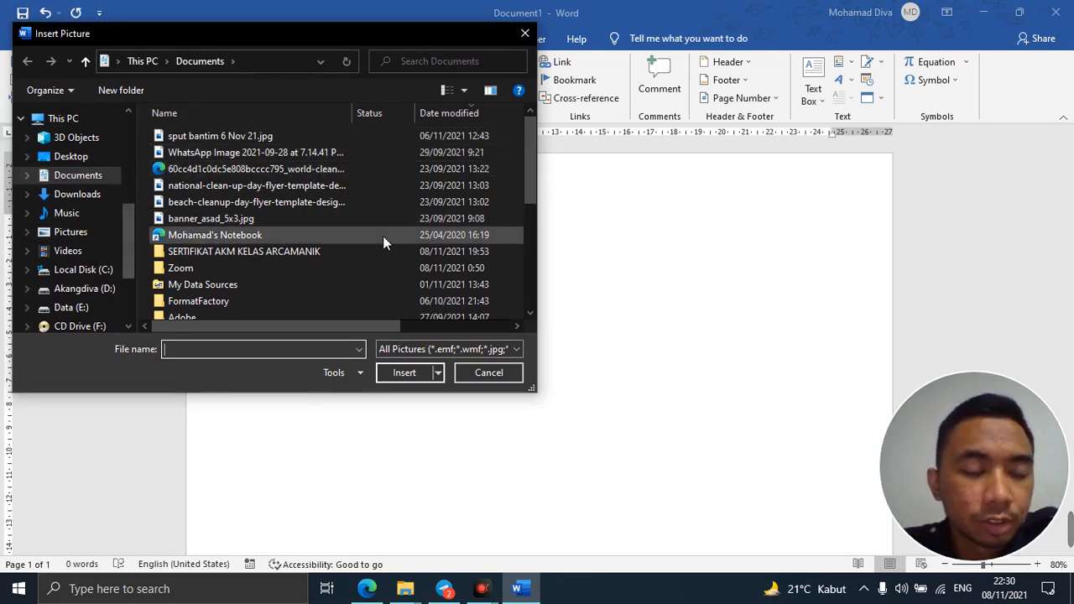
scroll(372, 238, "down", 4)
scroll(371, 242, "up", 4)
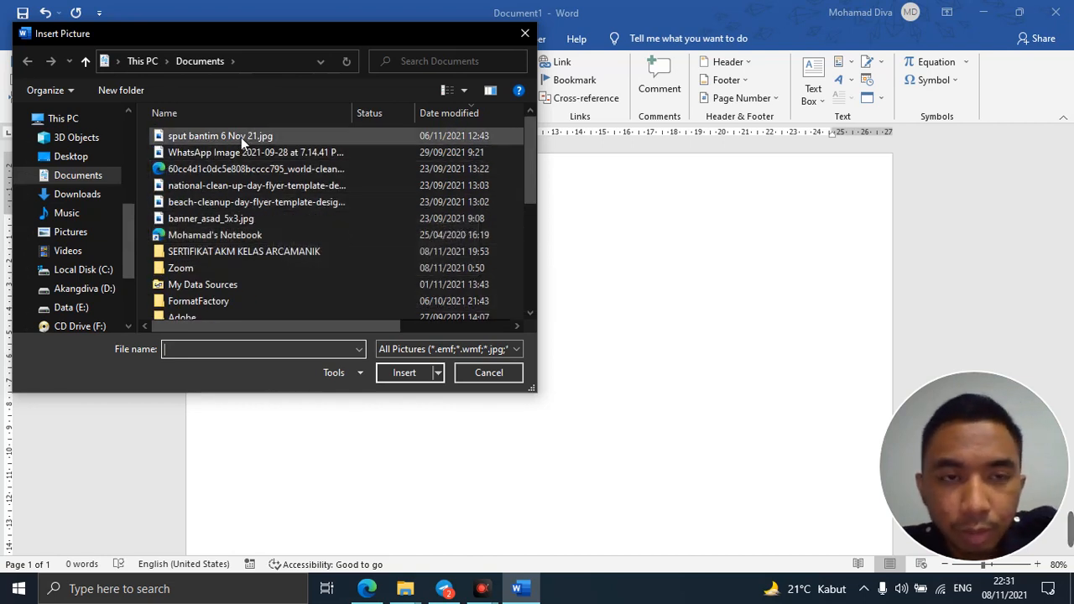
left_click(499, 379)
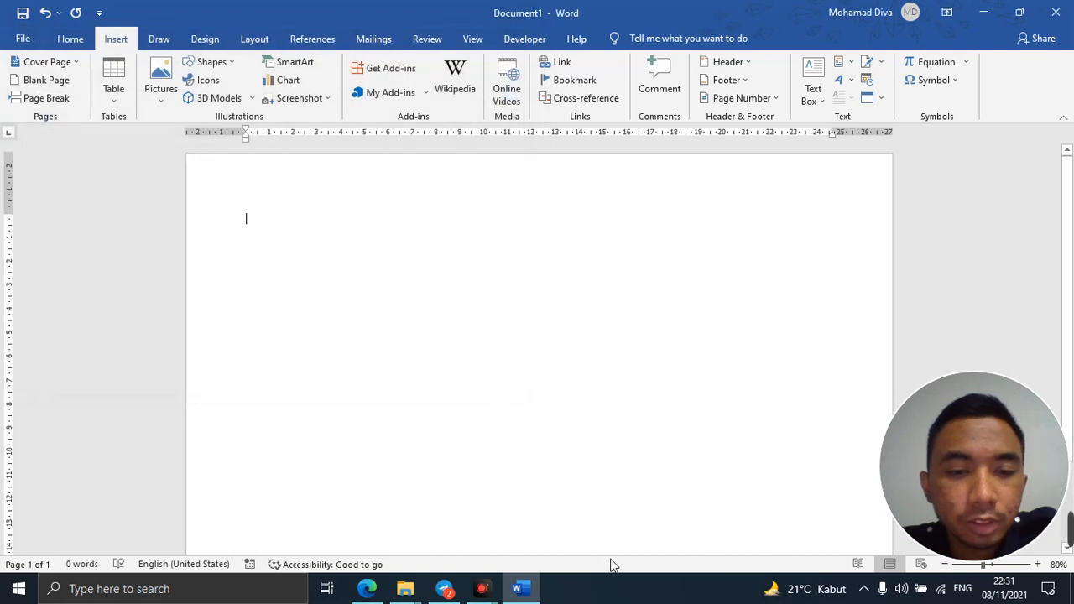
left_click(165, 94)
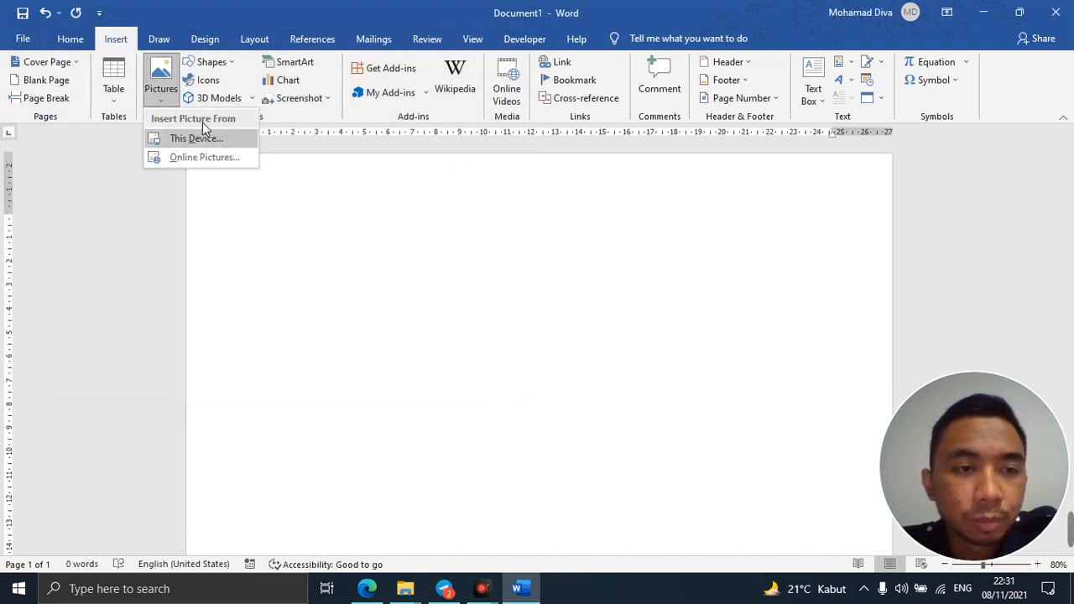
left_click(190, 163)
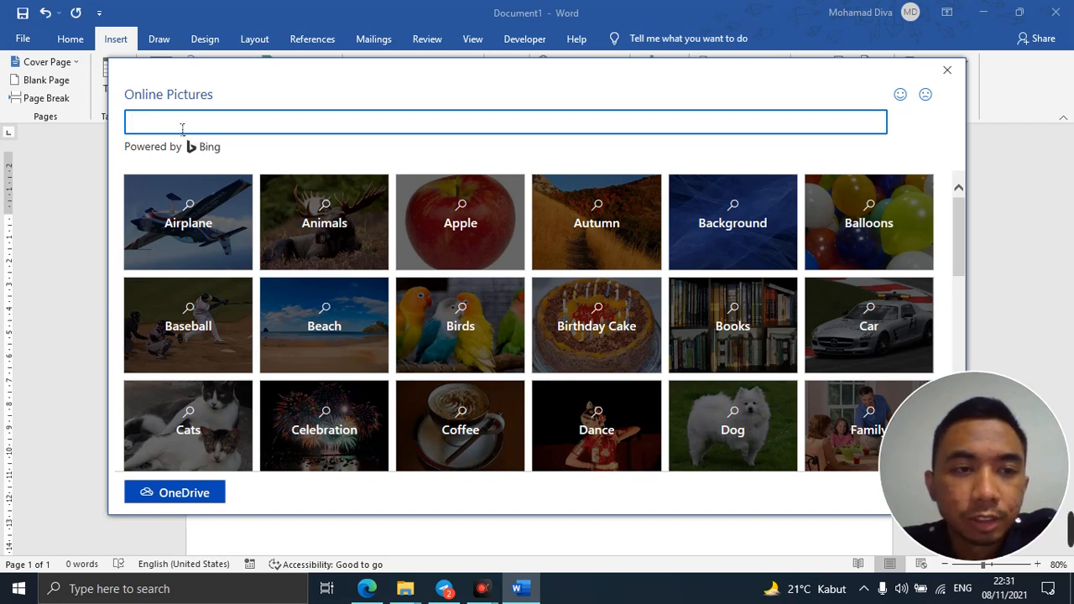
scroll(422, 377, "down", 5)
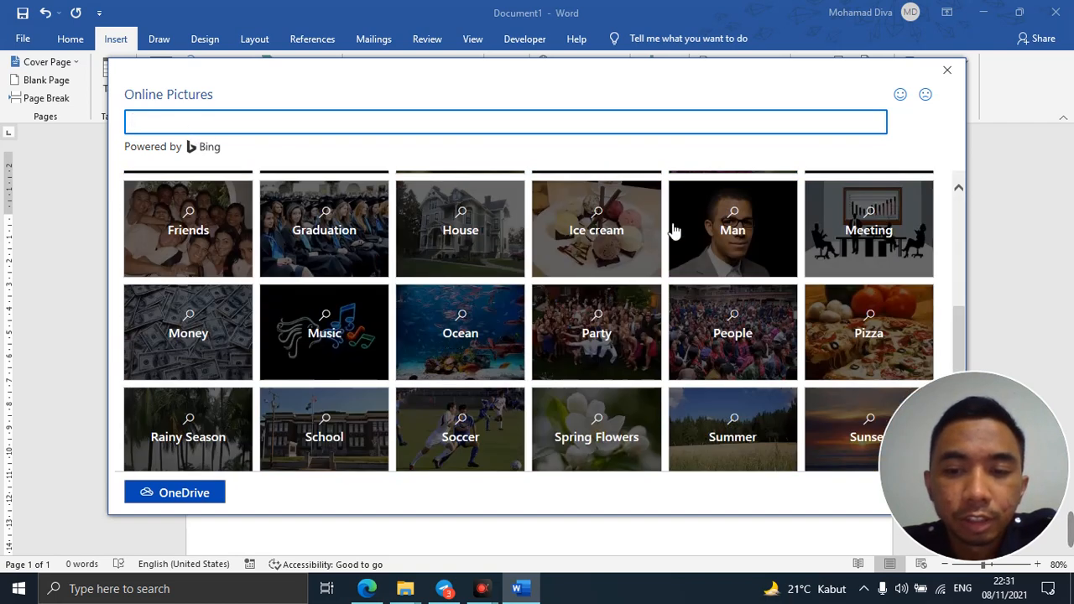
left_click(947, 69)
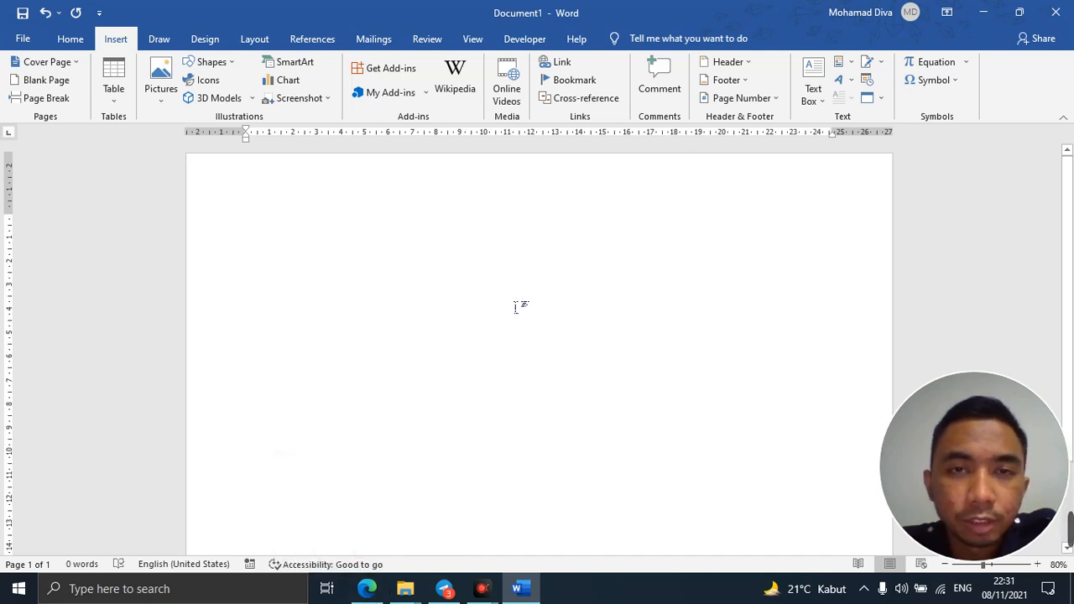
Open a new Microsoft Edge window, maximize it and go to the Google home page
right_click(374, 592)
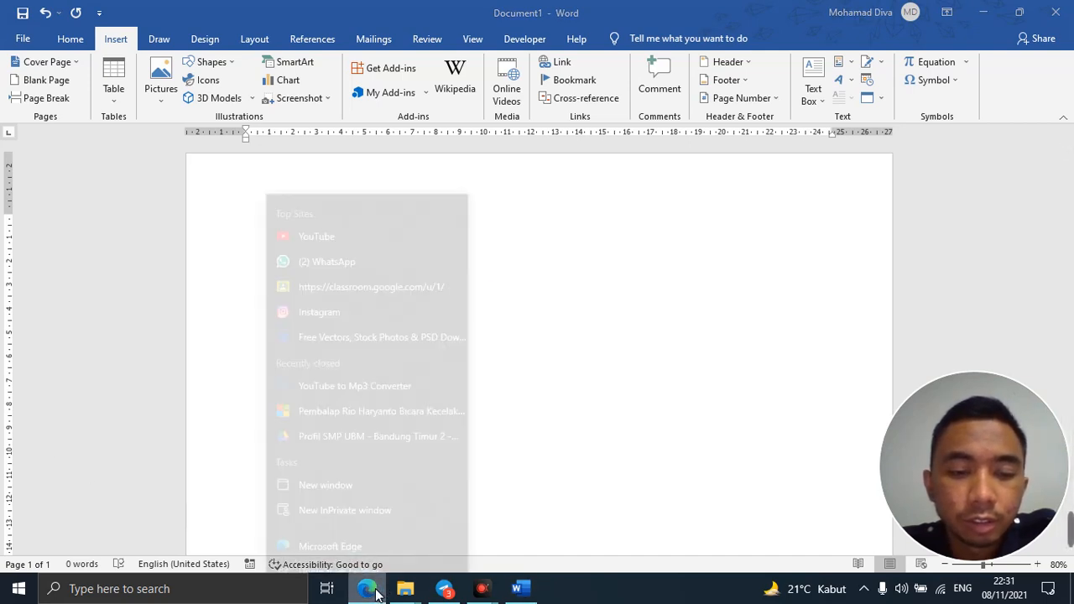
left_click(372, 507)
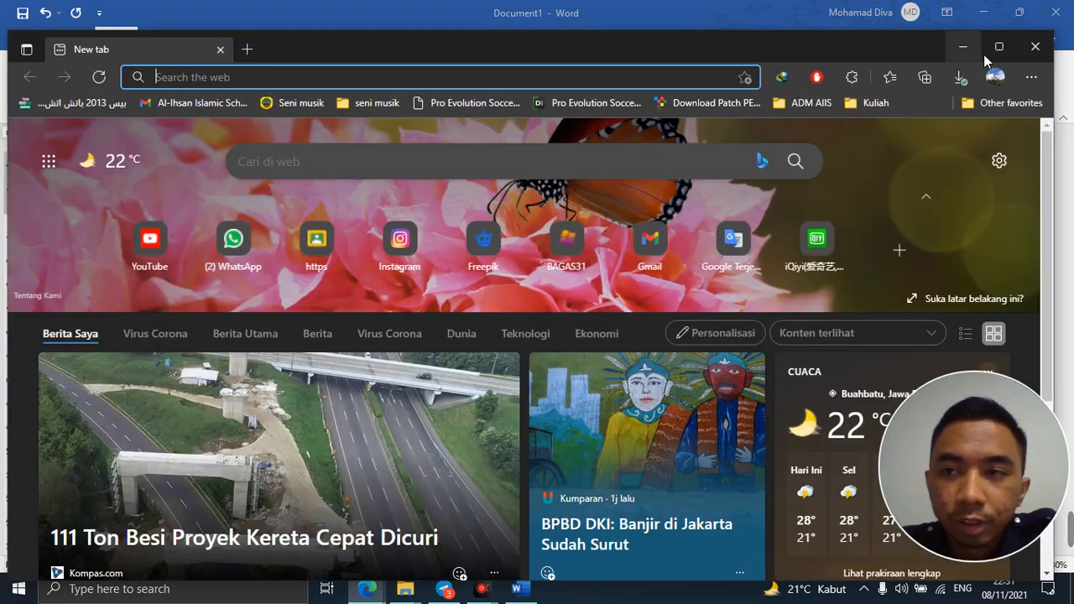
left_click(999, 46)
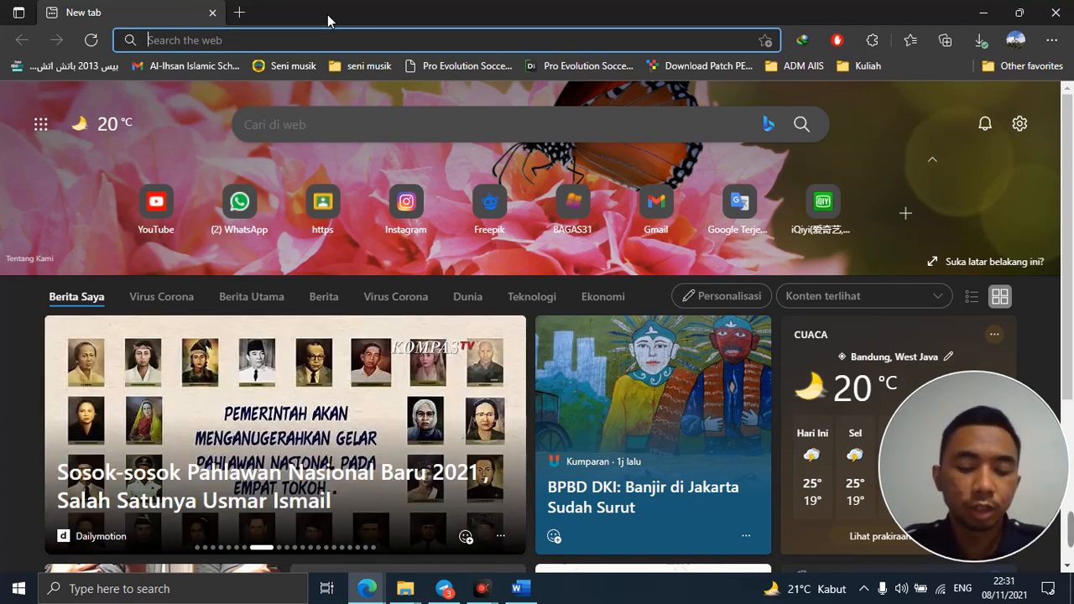
type("google.com/?gws_rd=ssl")
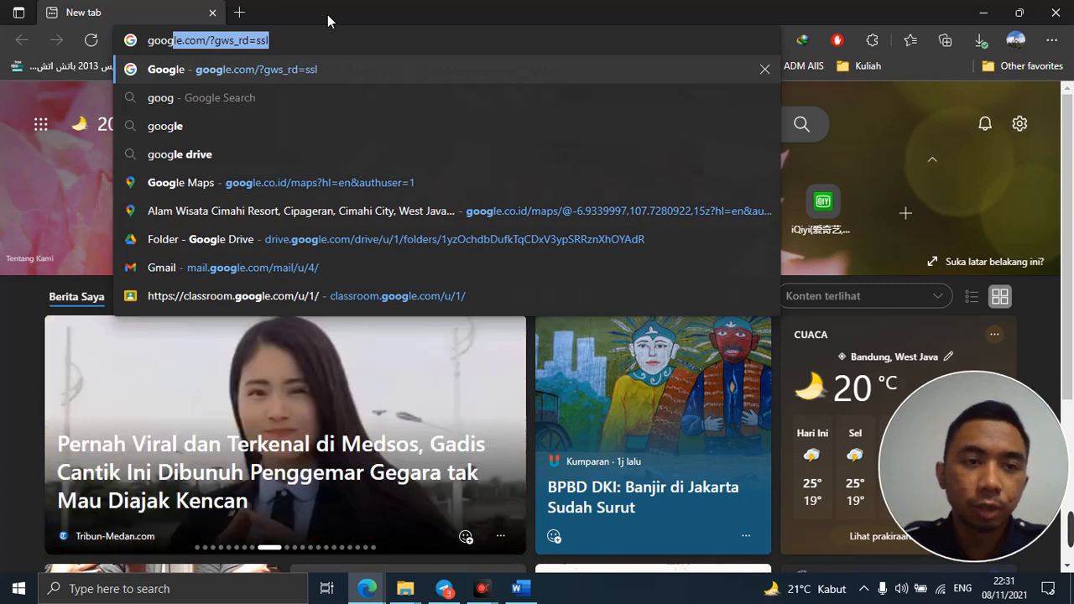
key("Return")
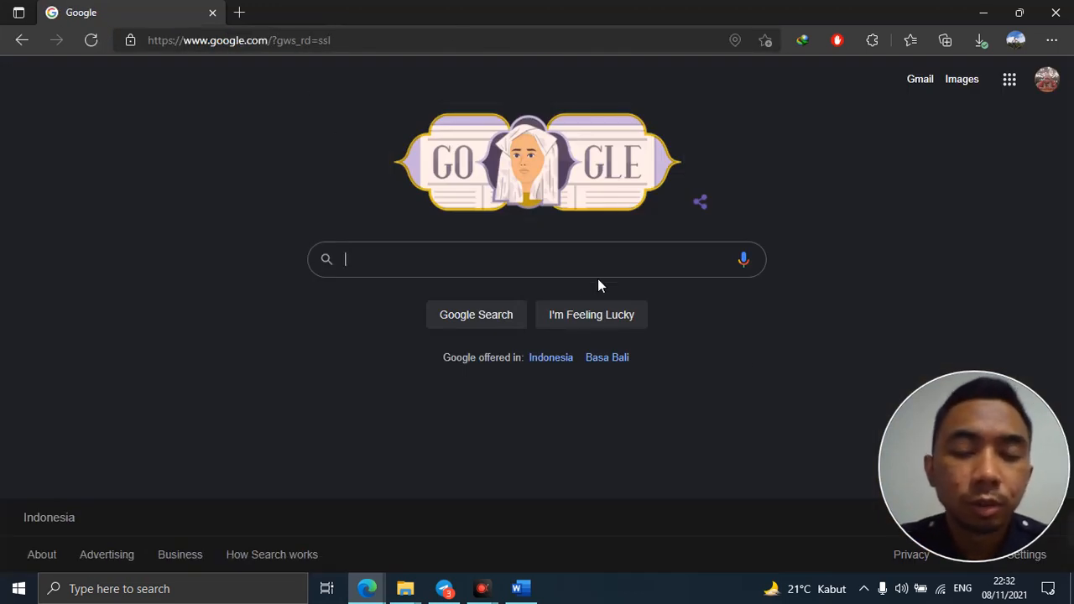
Search Google for "pahlawan nasional indonesia" and look through the results
left_click(470, 260)
left_click(863, 223)
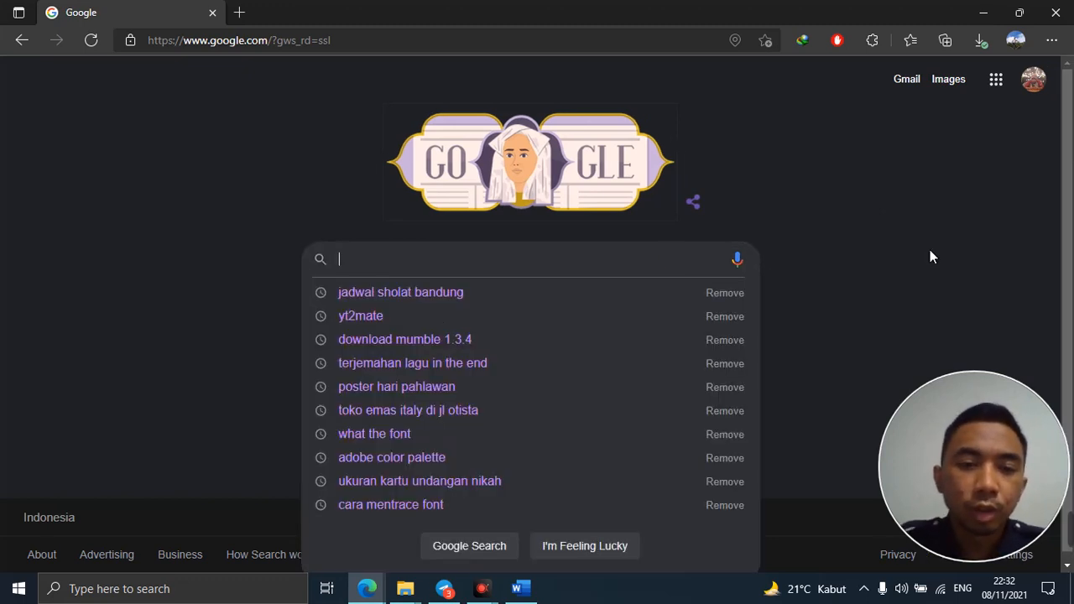
left_click(930, 252)
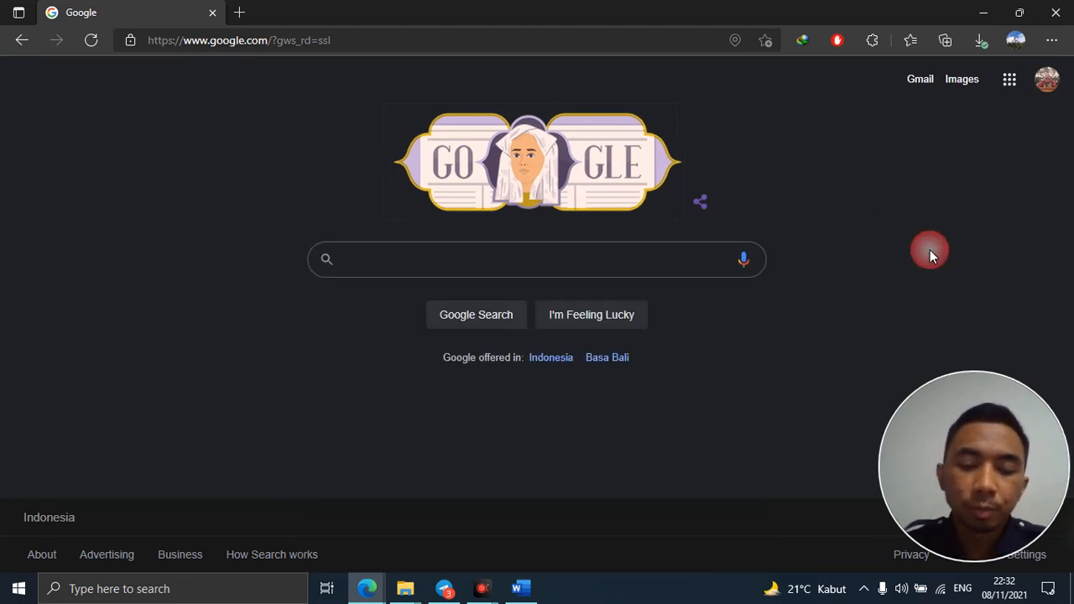
left_click(634, 273)
type("pah")
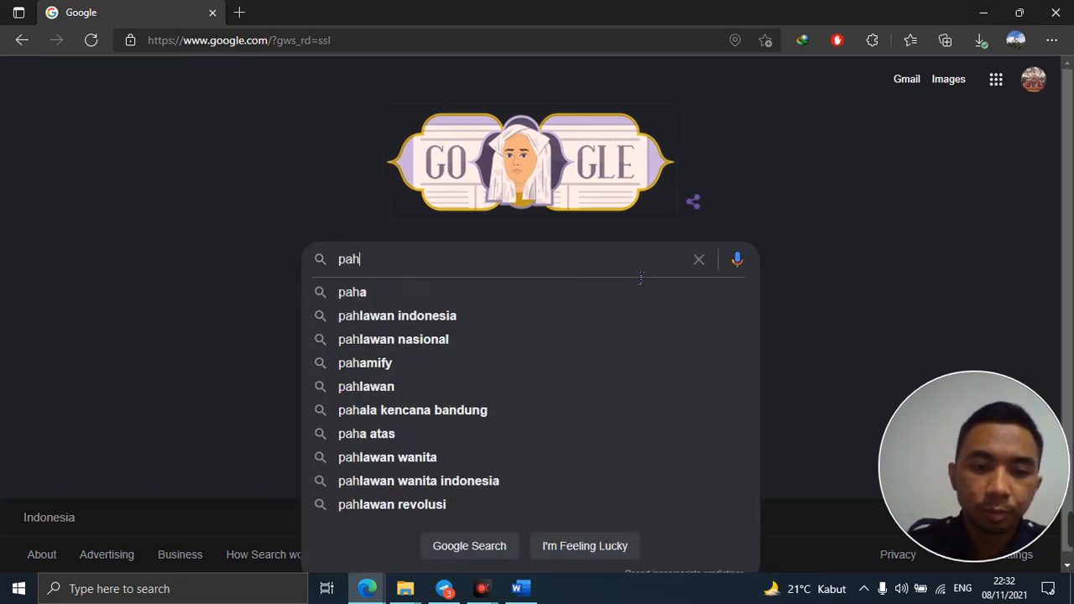
type("lawan n")
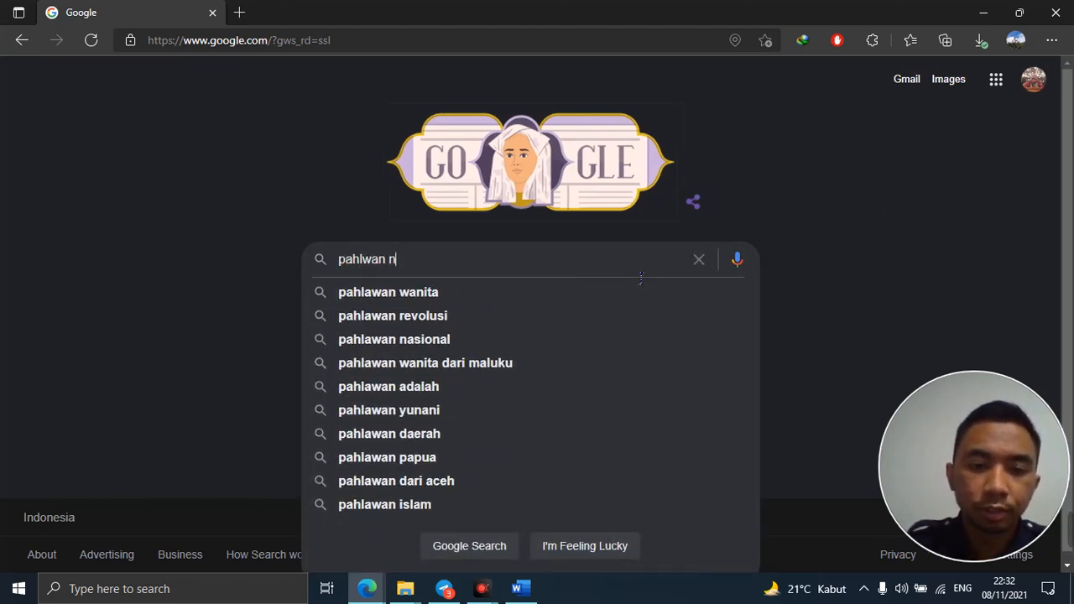
type("asional")
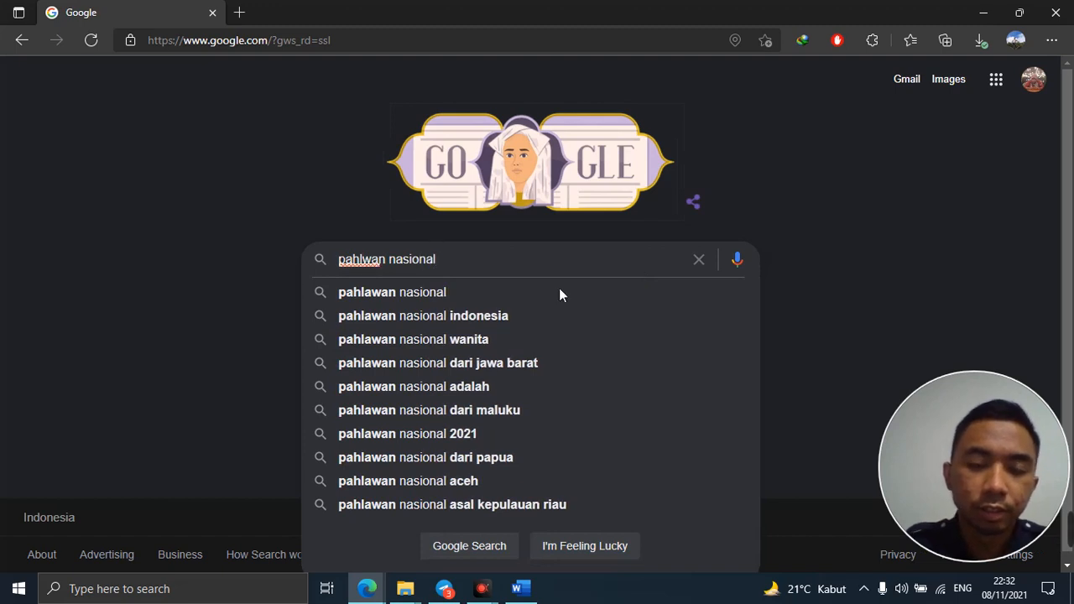
left_click(491, 316)
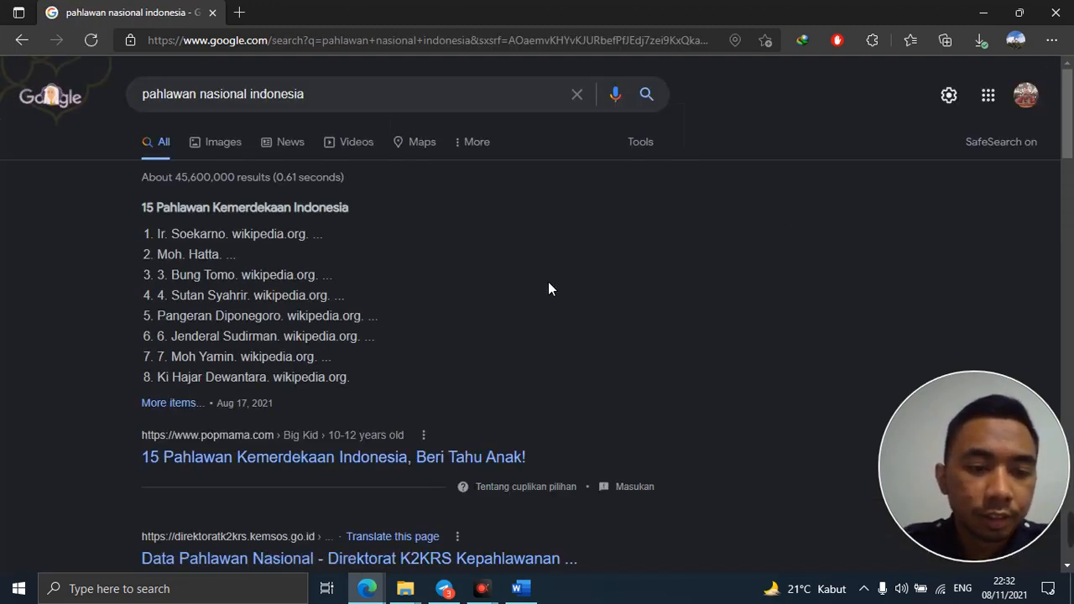
scroll(548, 288, "down", 5)
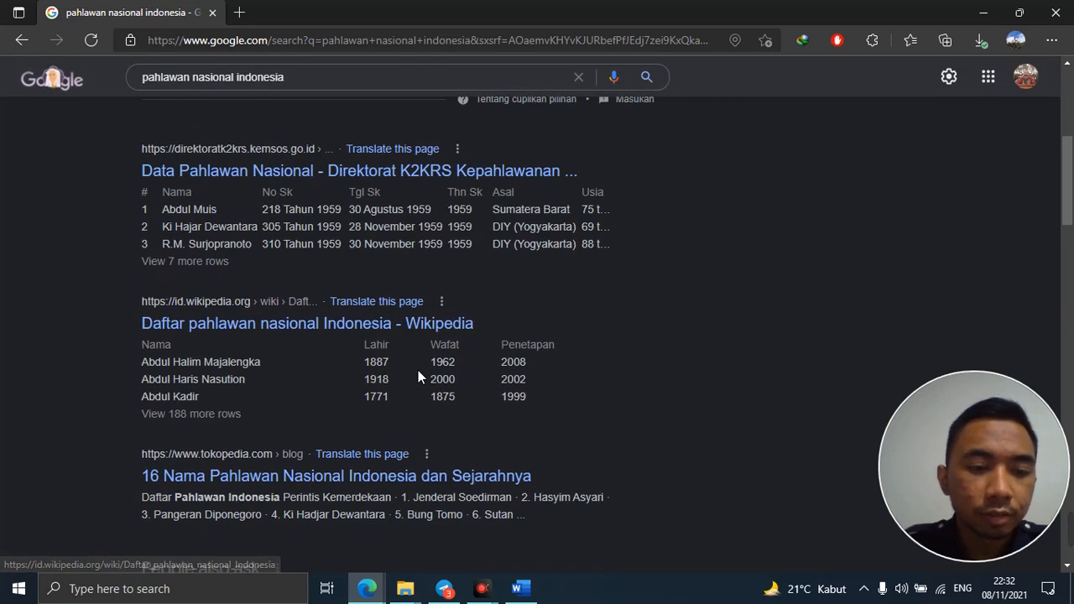
scroll(417, 374, "up", 4)
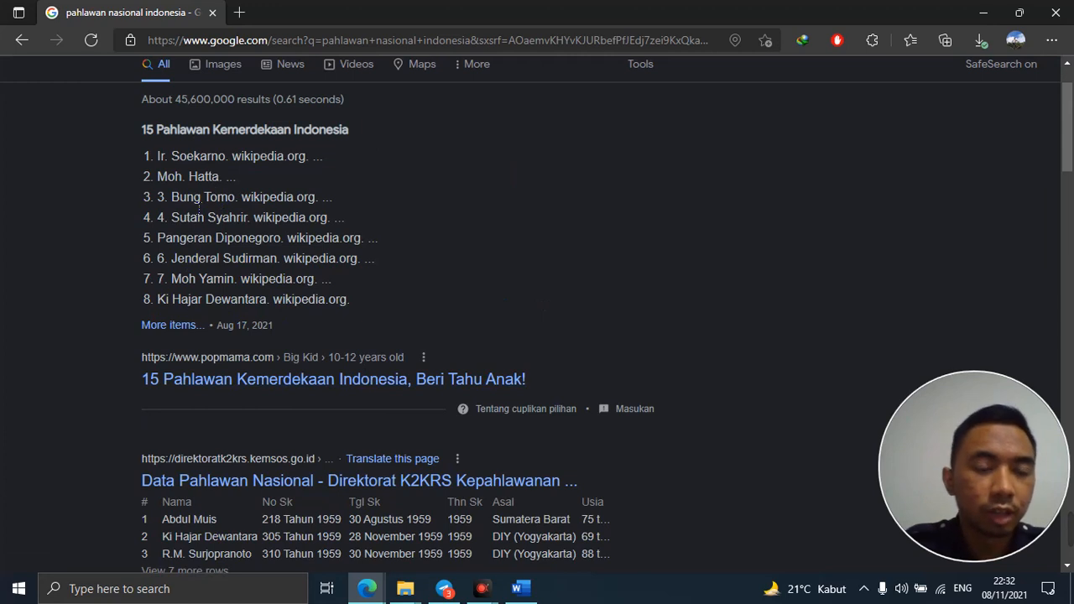
scroll(199, 208, "up", 1)
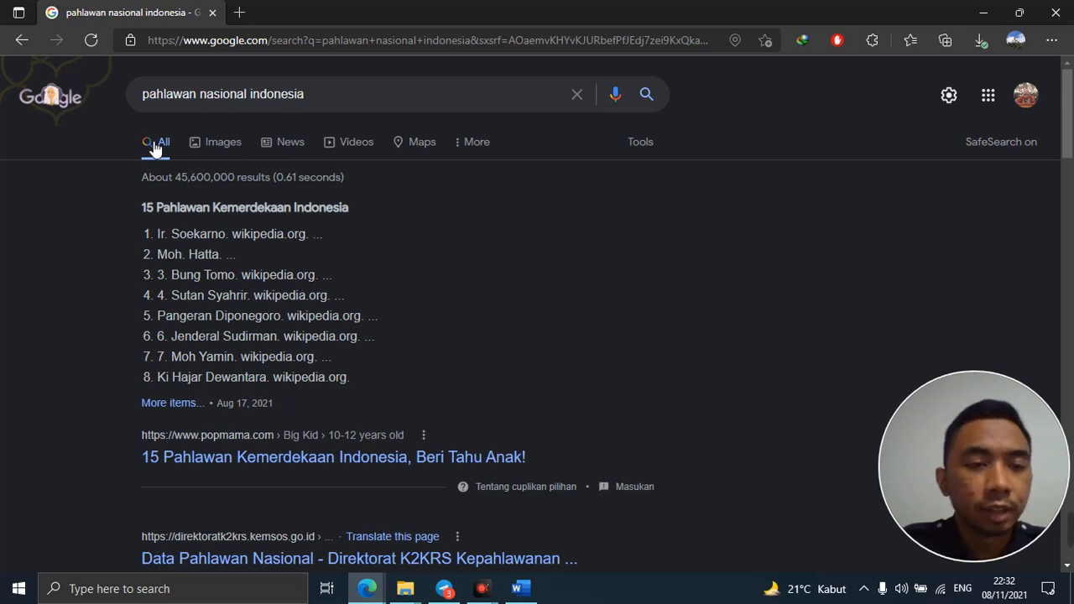
Switch the Google search to image results and look through the pictures of Indonesian national heroes
left_click(218, 149)
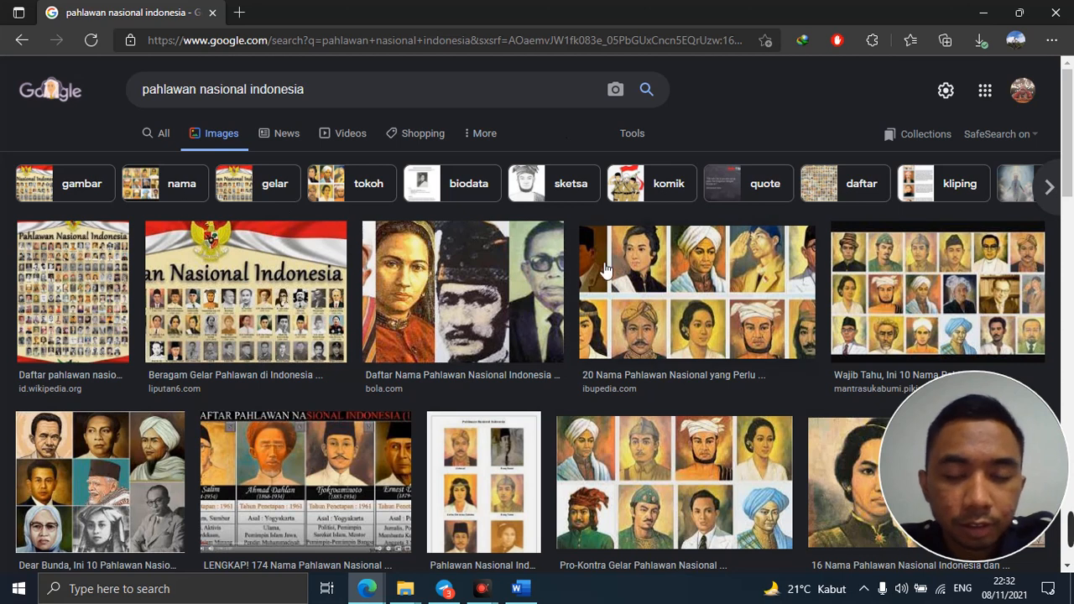
scroll(590, 262, "down", 3)
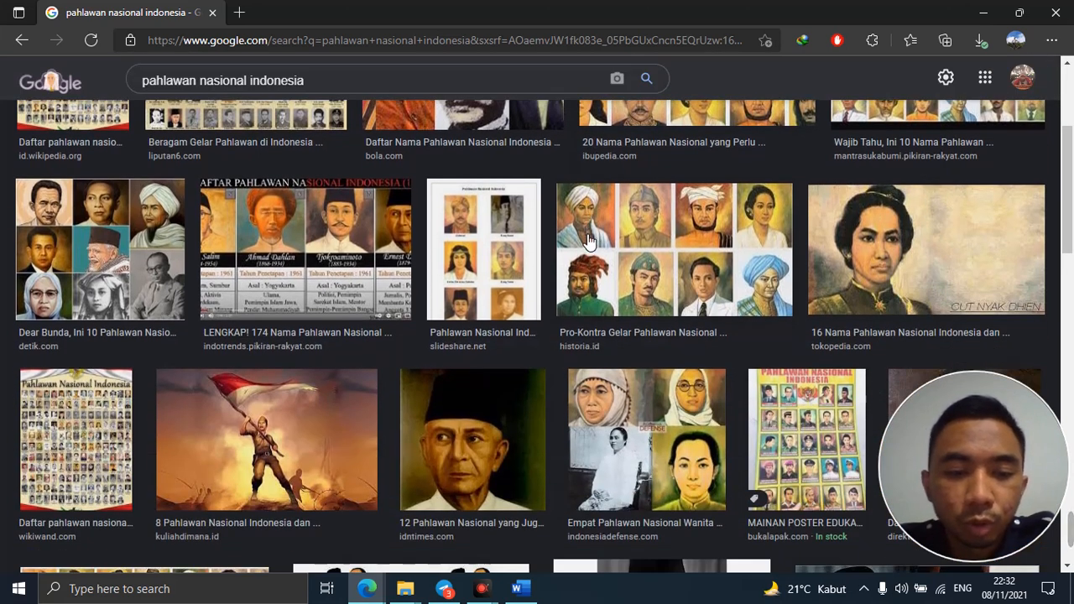
scroll(588, 241, "down", 1)
scroll(588, 252, "up", 1)
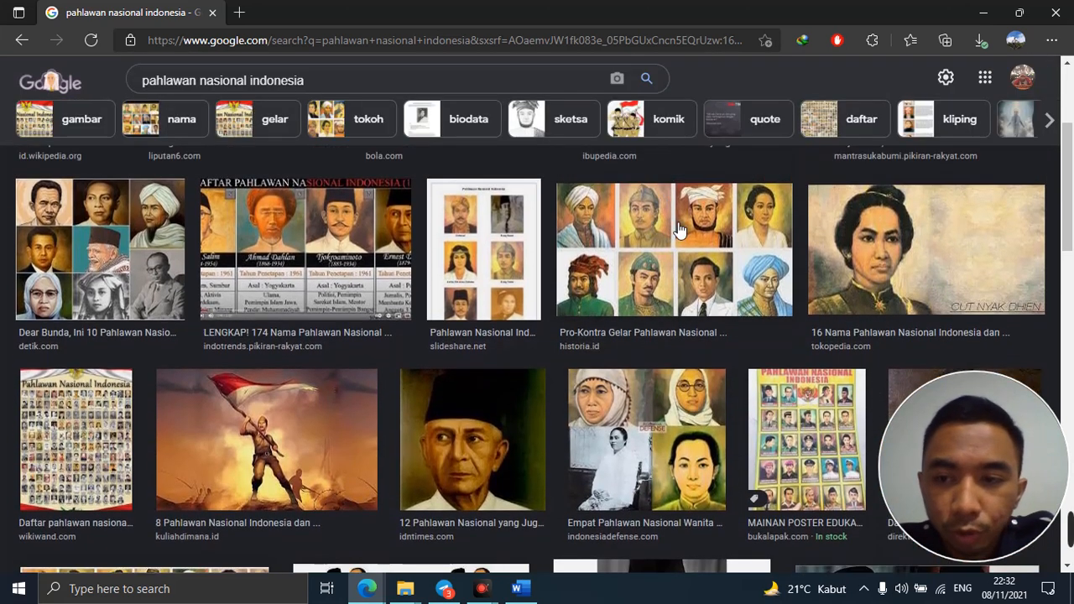
scroll(547, 251, "down", 1)
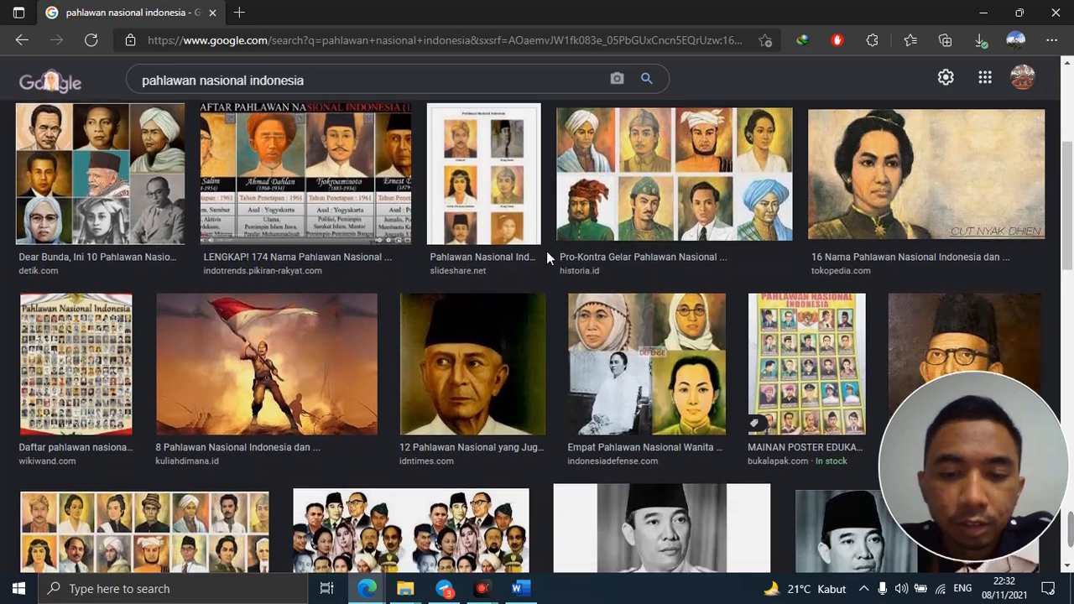
scroll(546, 251, "down", 5)
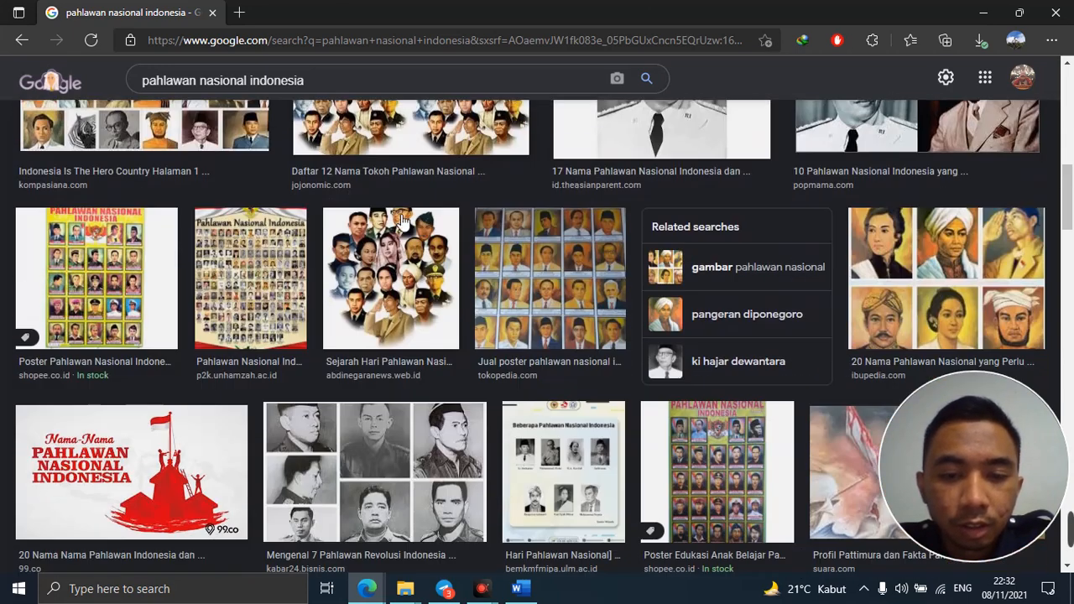
scroll(402, 220, "up", 6)
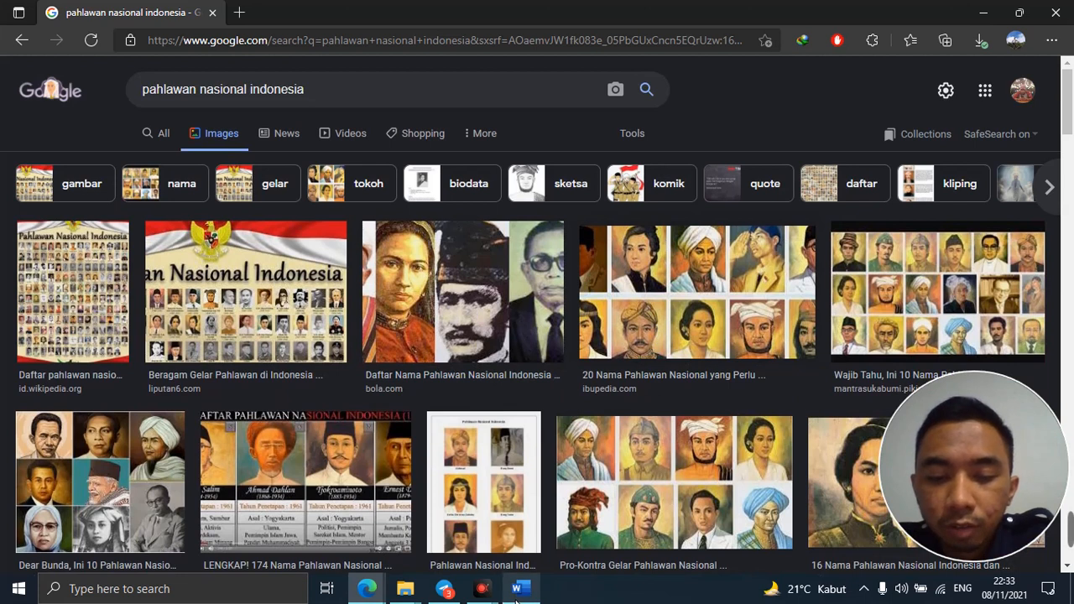
Open the kuliahdimana.id picture of the fighter waving the red and white flag and copy the image
left_click(690, 310)
left_click(453, 341)
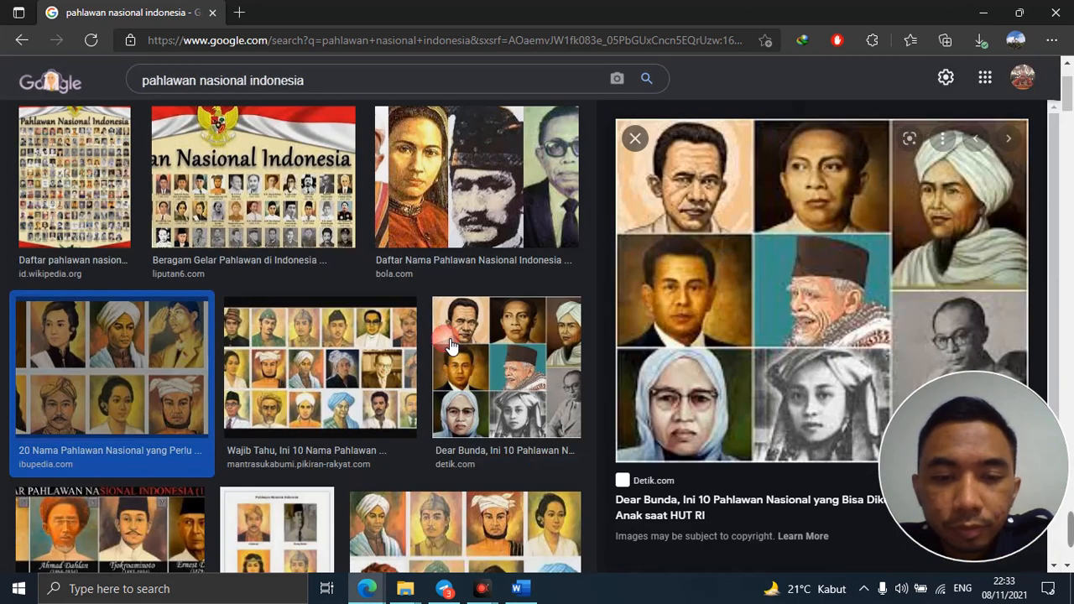
scroll(347, 380, "down", 6)
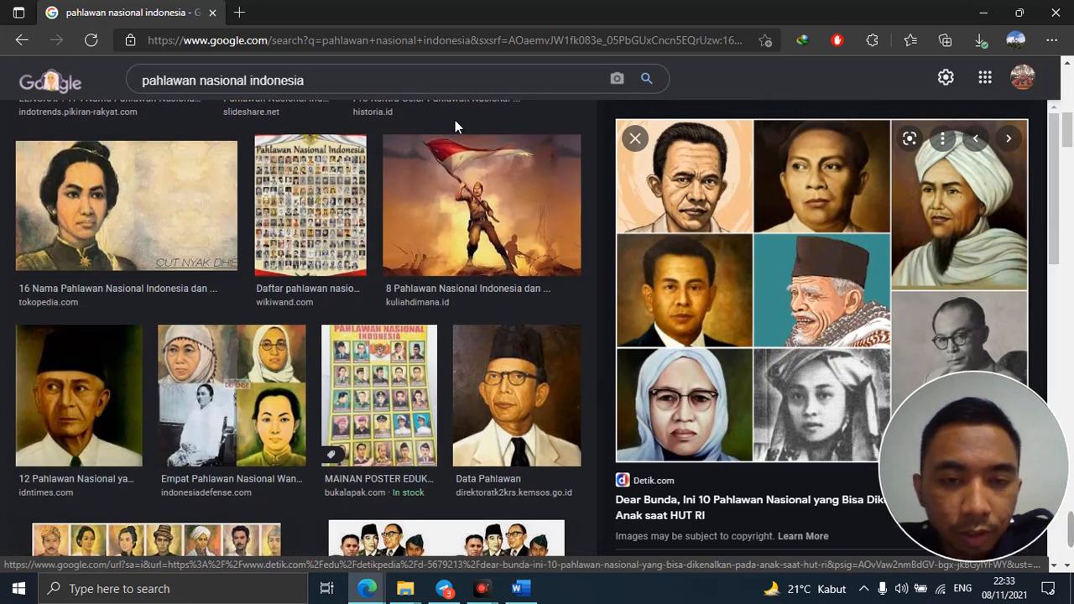
left_click(480, 183)
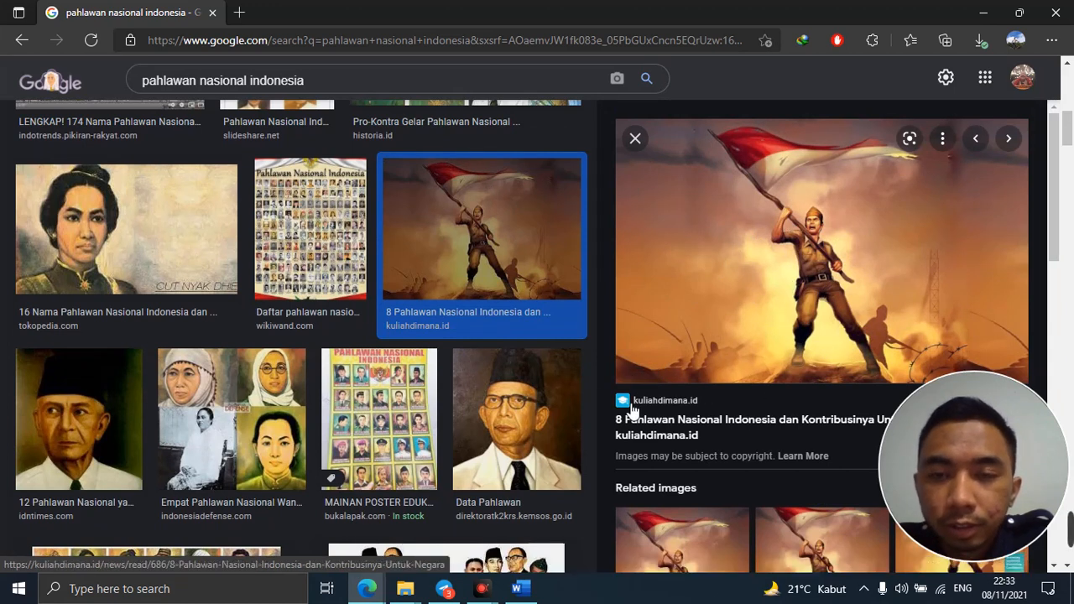
right_click(760, 219)
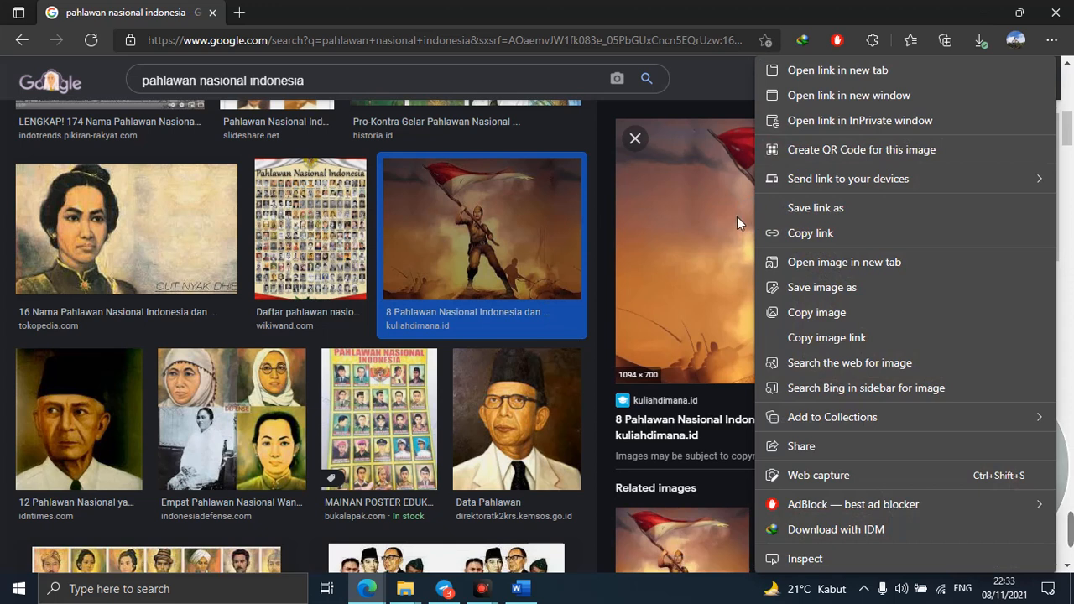
left_click(589, 245)
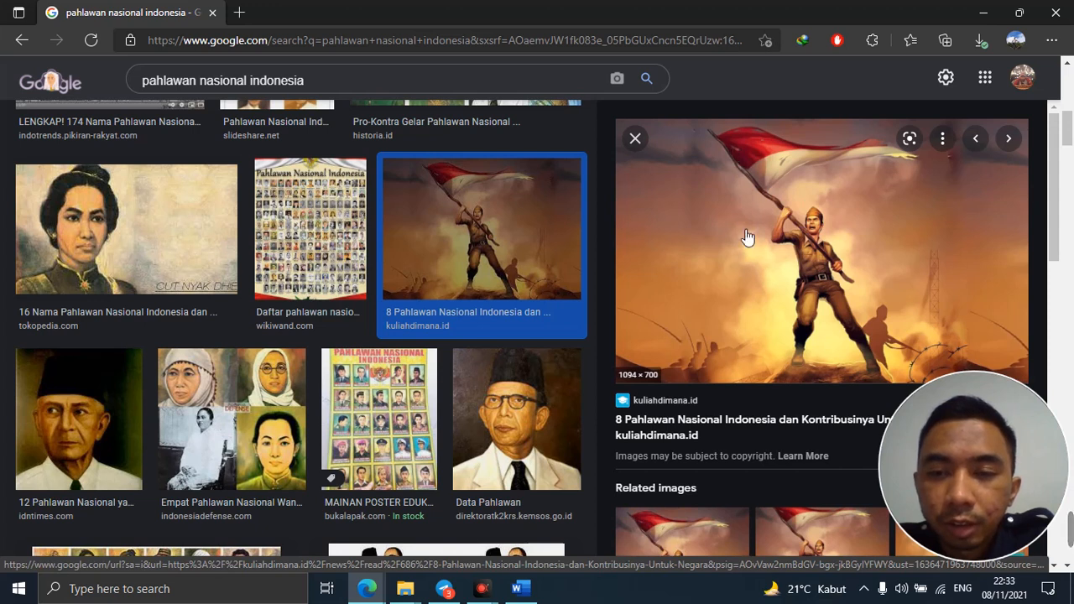
right_click(737, 158)
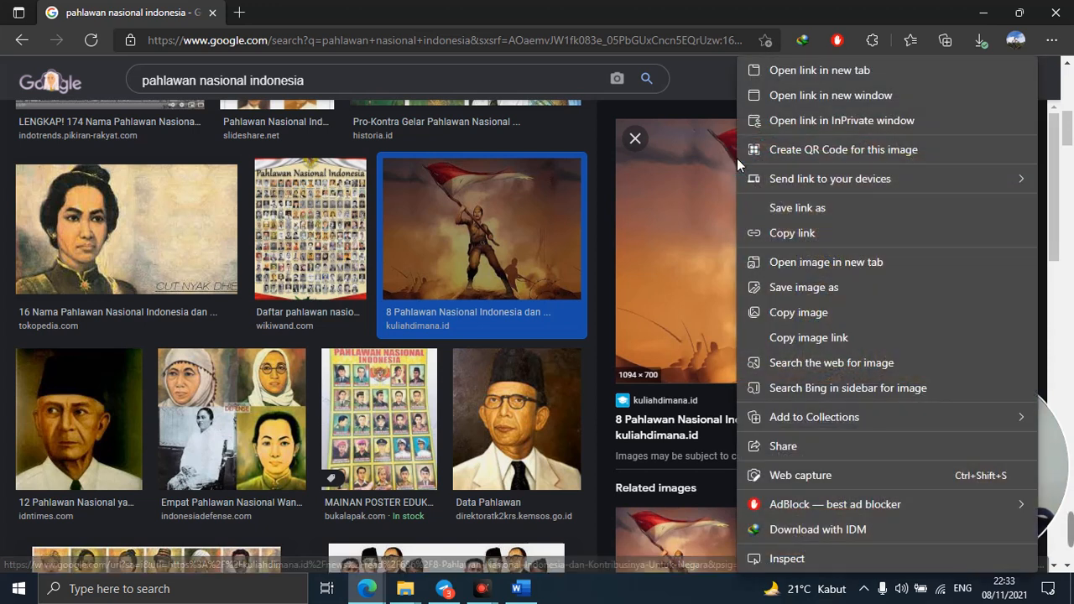
left_click(773, 317)
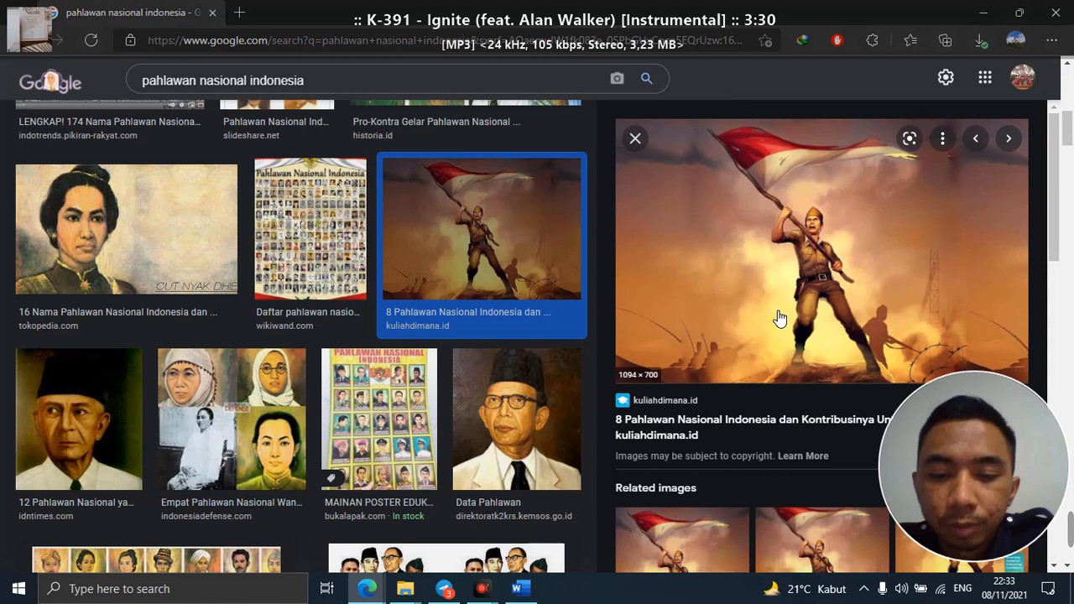
Switch to the Word document and paste the copied image at the start of the page using the Picture paste option
left_click(529, 591)
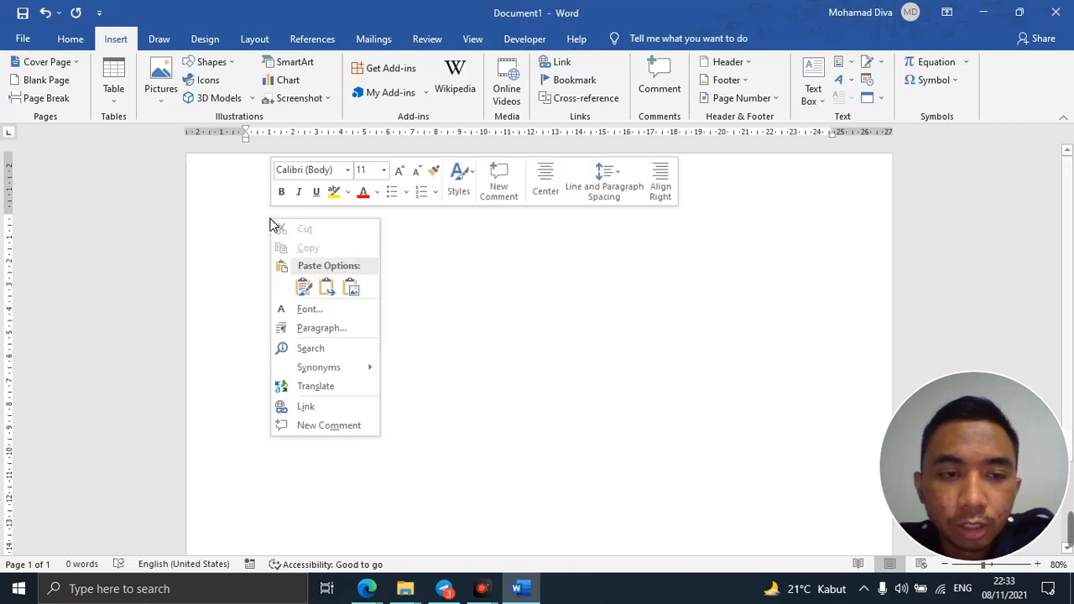
right_click(270, 219)
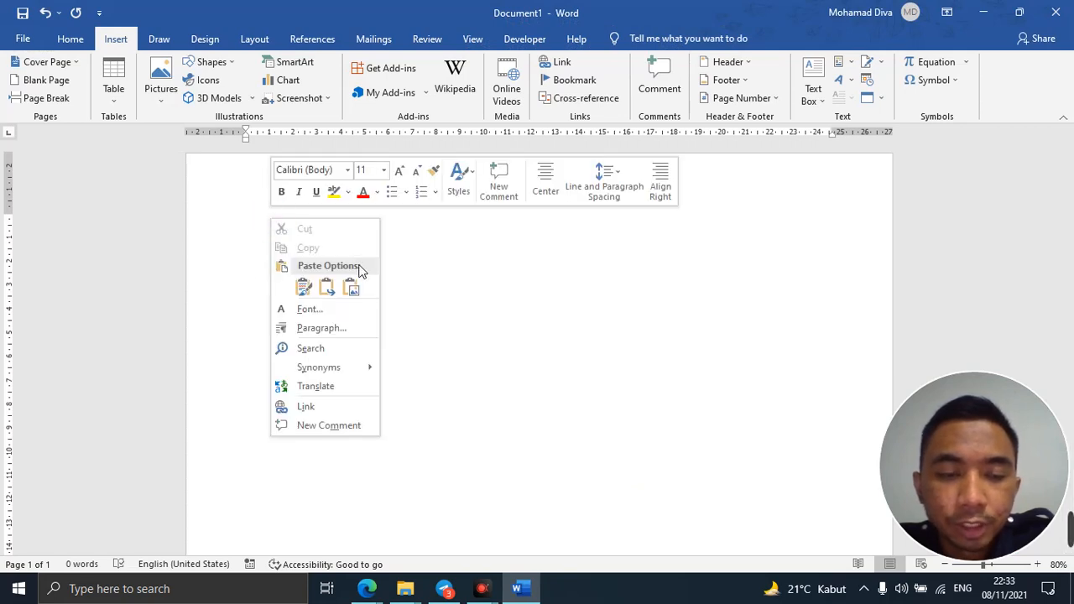
left_click(302, 289)
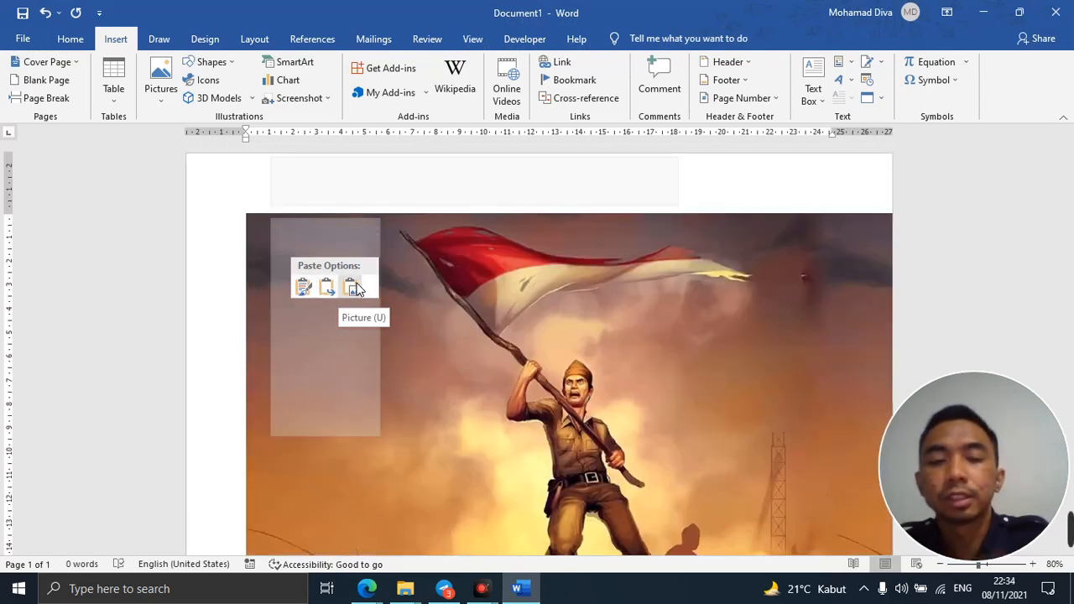
left_click(356, 289)
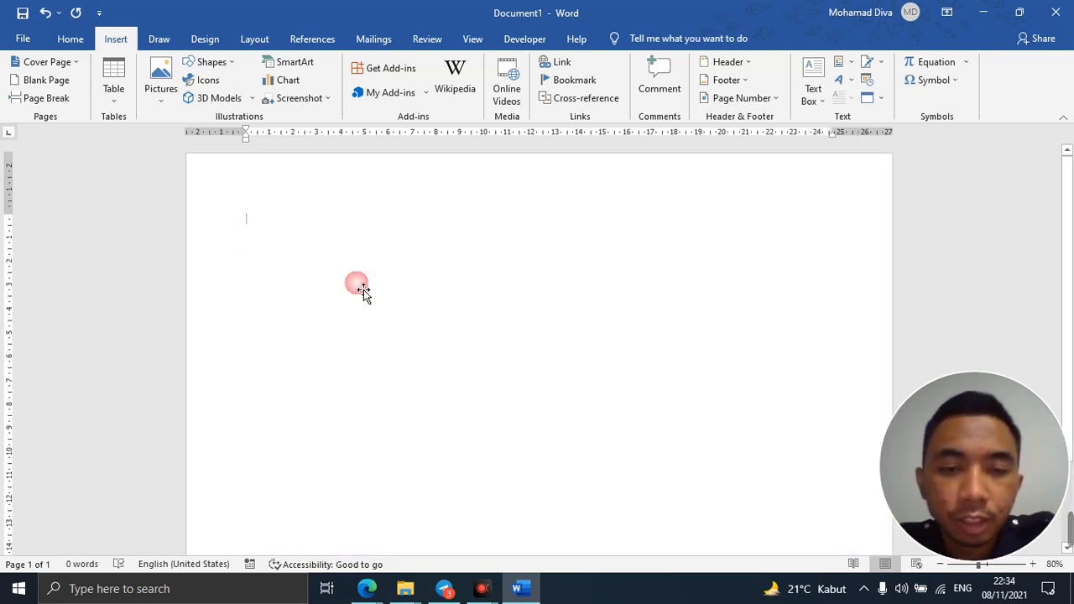
Shrink the pasted flag picture proportionally to about 8 cm wide, then deselect it
left_click(630, 292)
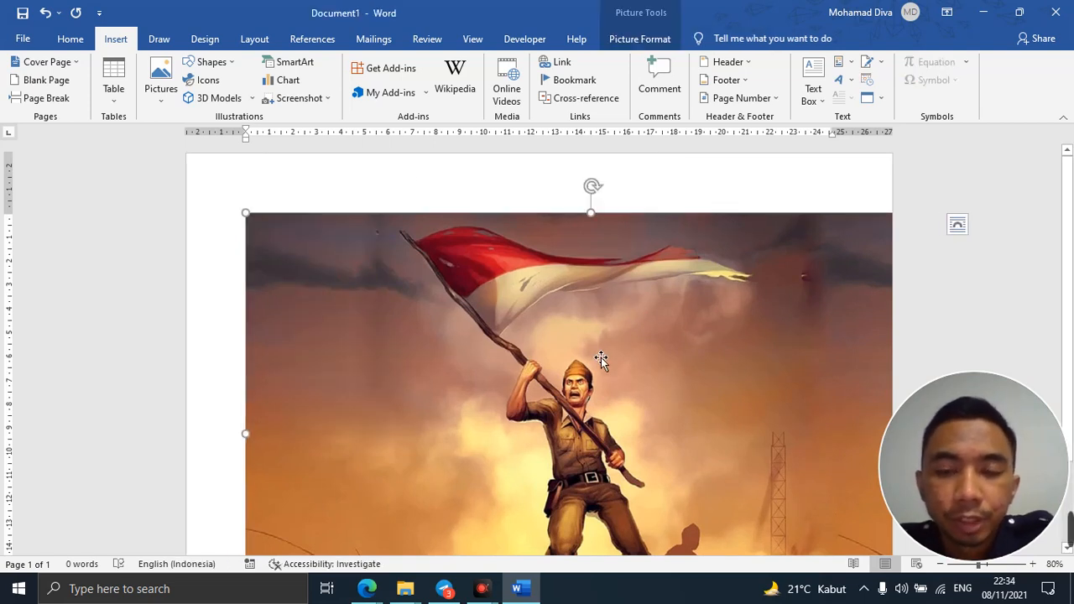
scroll(601, 357, "down", 3)
scroll(599, 358, "up", 1)
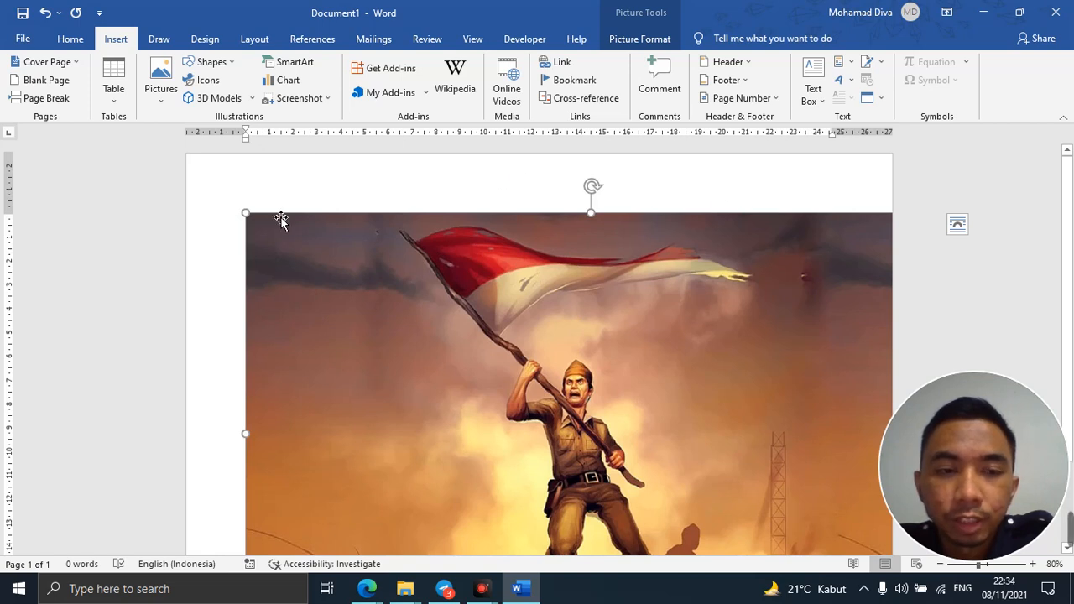
left_click_drag(249, 217, 374, 330)
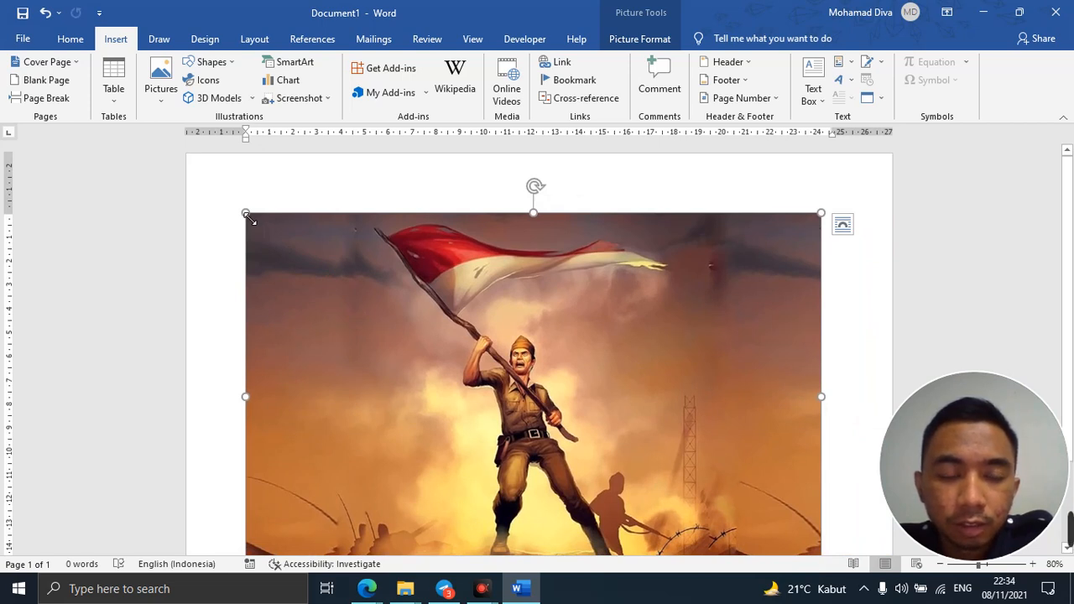
left_click_drag(249, 216, 391, 367)
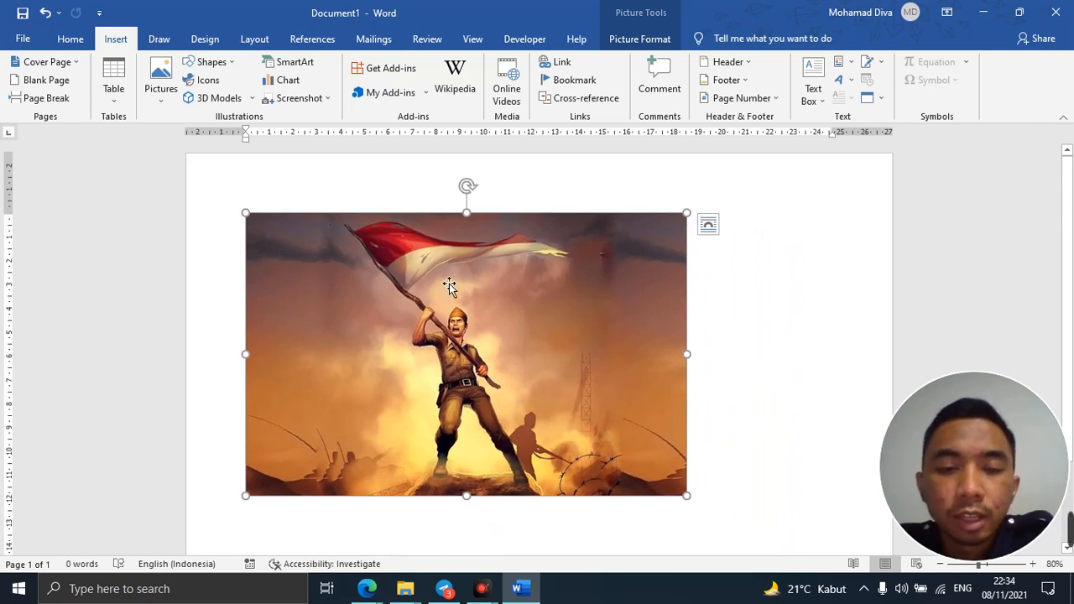
left_click_drag(695, 505, 465, 355)
left_click(642, 549)
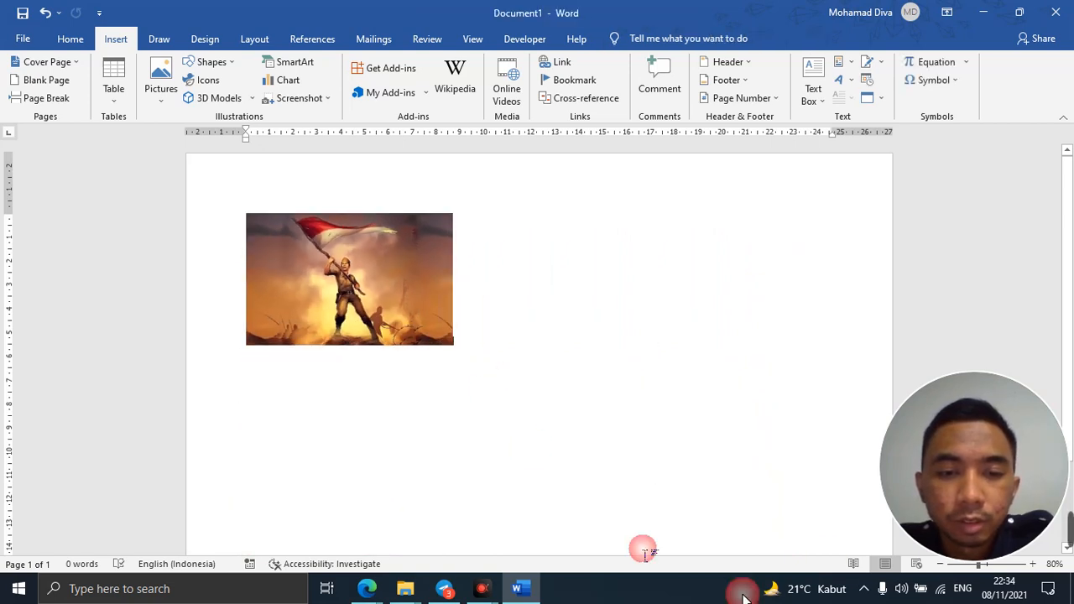
left_click(361, 253)
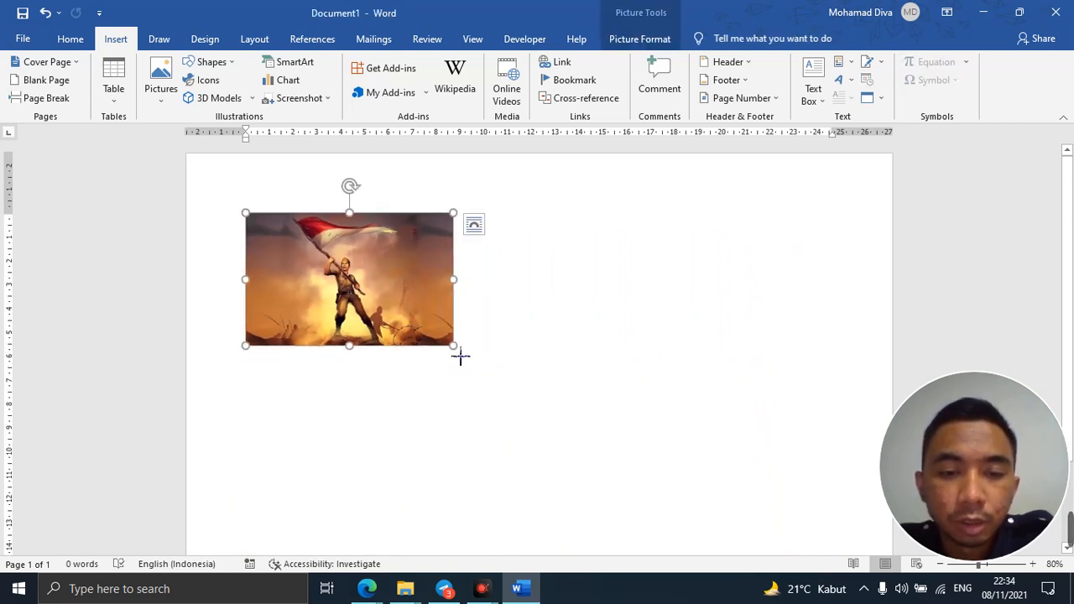
left_click_drag(459, 357, 446, 344)
left_click(542, 360)
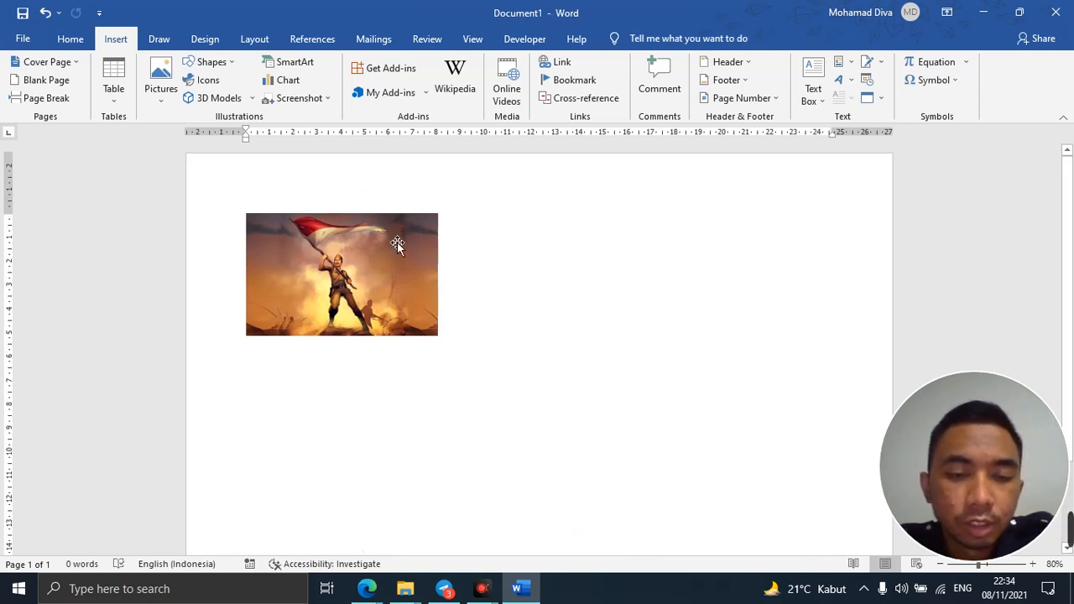
Return to the Google image results in Microsoft Edge and open the suara.com picture of Pattimura
mouse_move(367, 588)
left_click(453, 512)
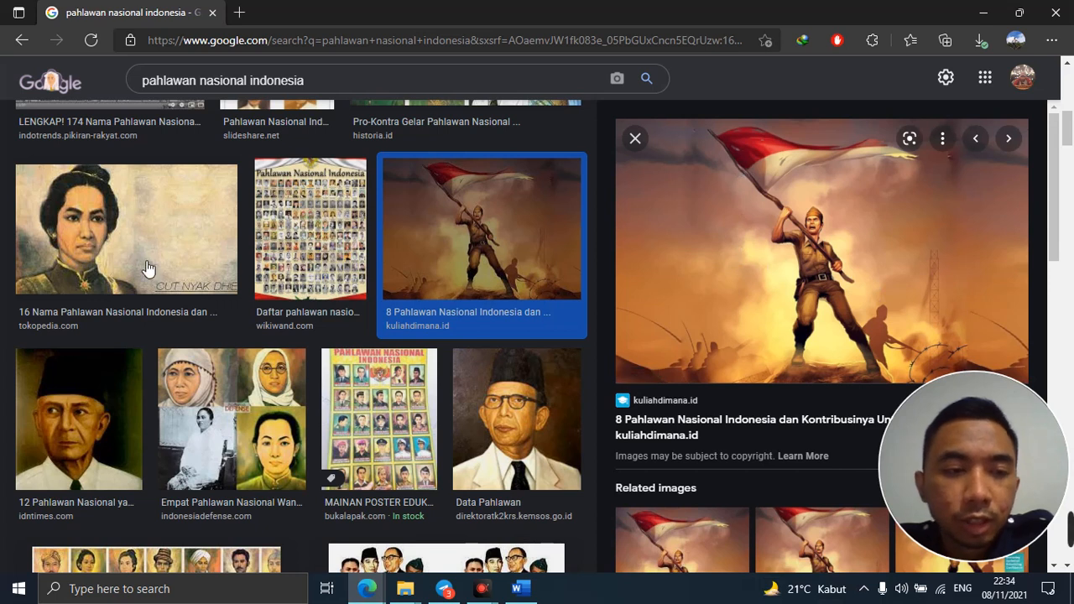
scroll(124, 423, "down", 1)
scroll(124, 424, "down", 2)
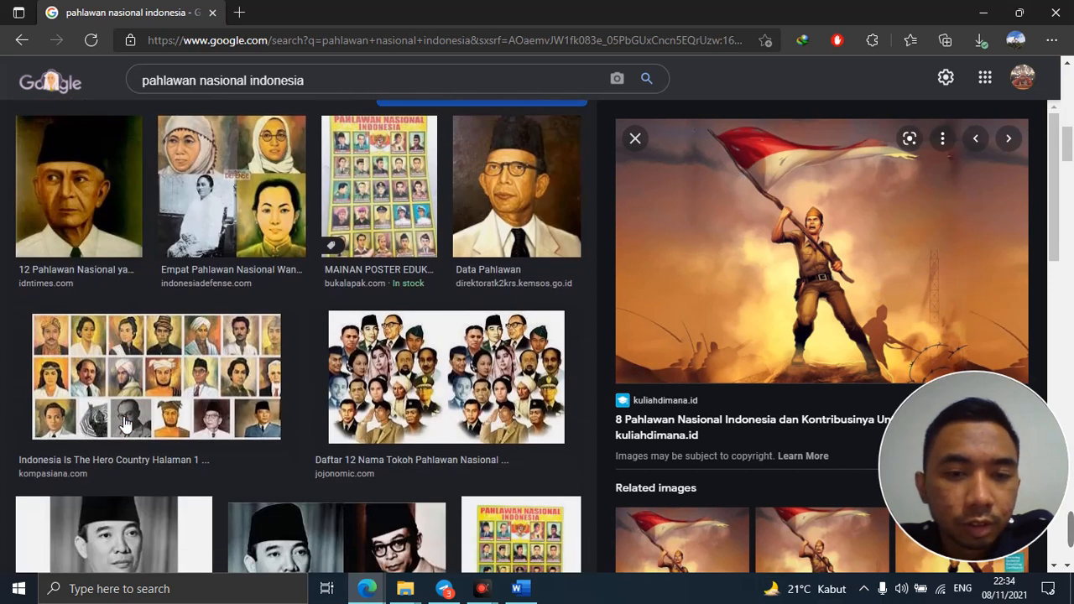
left_click(487, 231)
scroll(423, 359, "down", 2)
scroll(423, 359, "down", 5)
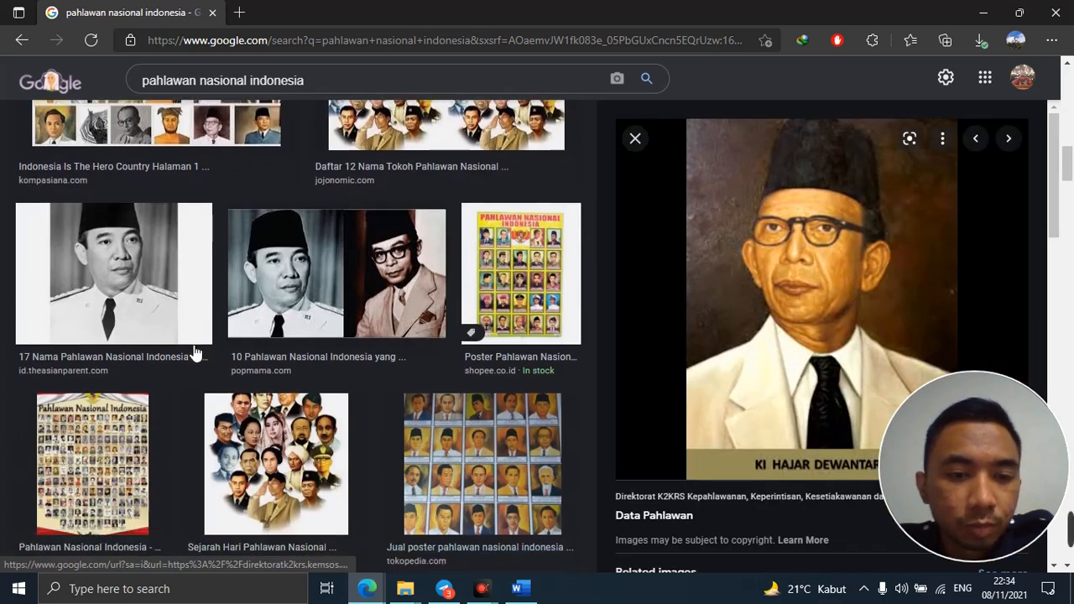
scroll(162, 311, "up", 2)
scroll(162, 311, "down", 8)
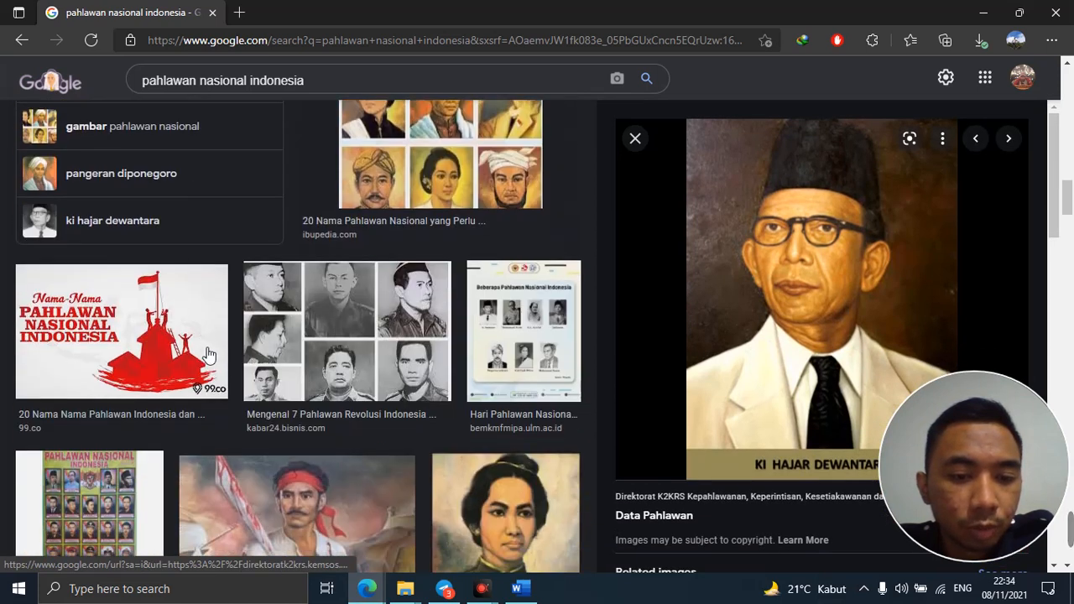
scroll(330, 395, "up", 1)
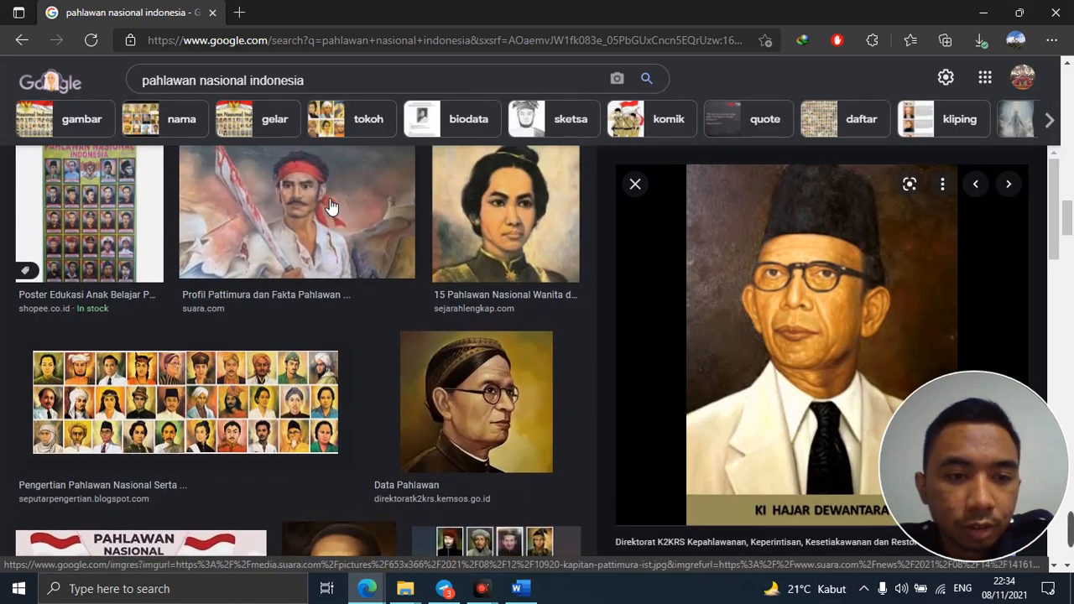
left_click(330, 209)
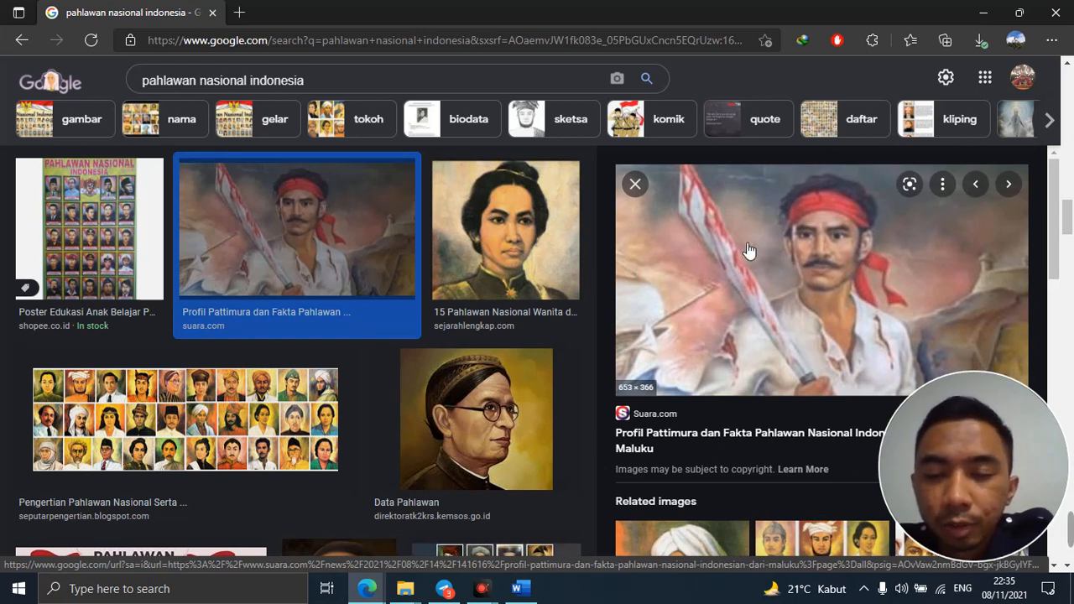
Save the Pattimura image to the Downloads folder as 10920-kapitan-pattimura-ist.jpg, JPEG Image type
right_click(727, 212)
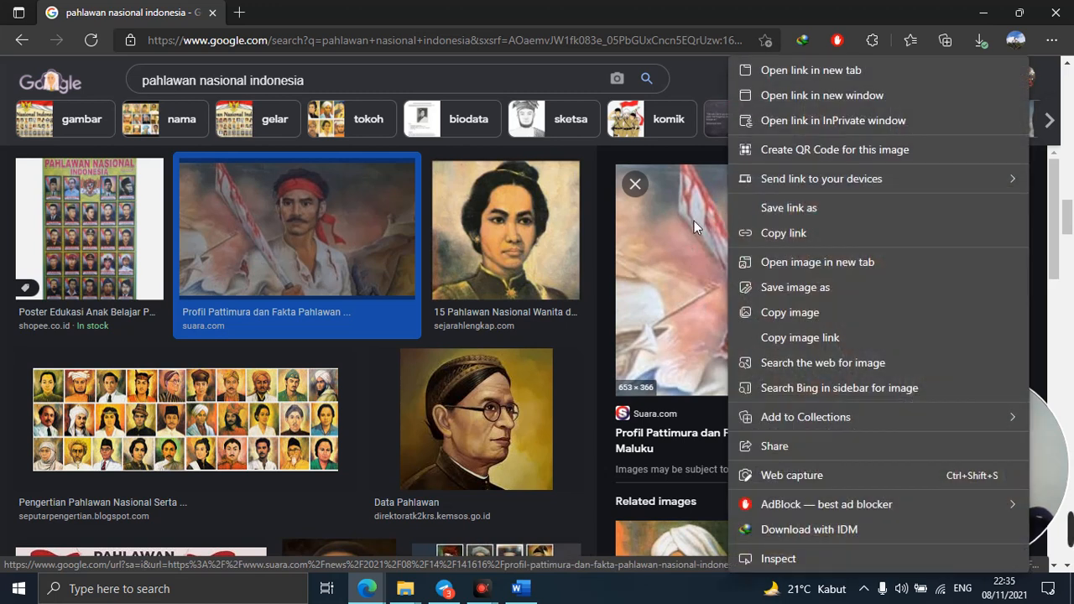
left_click(601, 196)
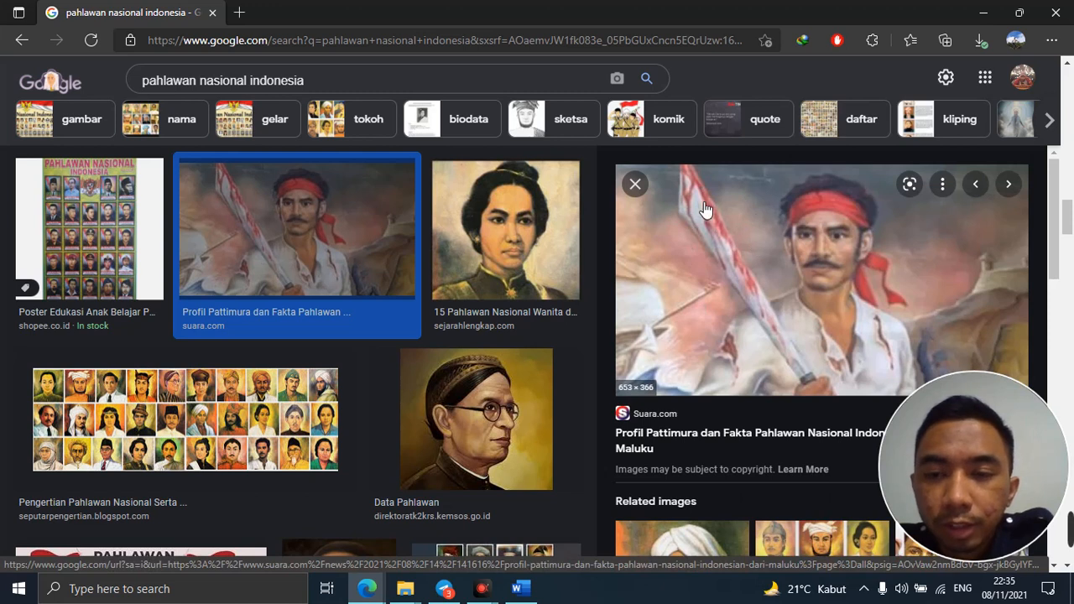
right_click(729, 183)
mouse_move(729, 183)
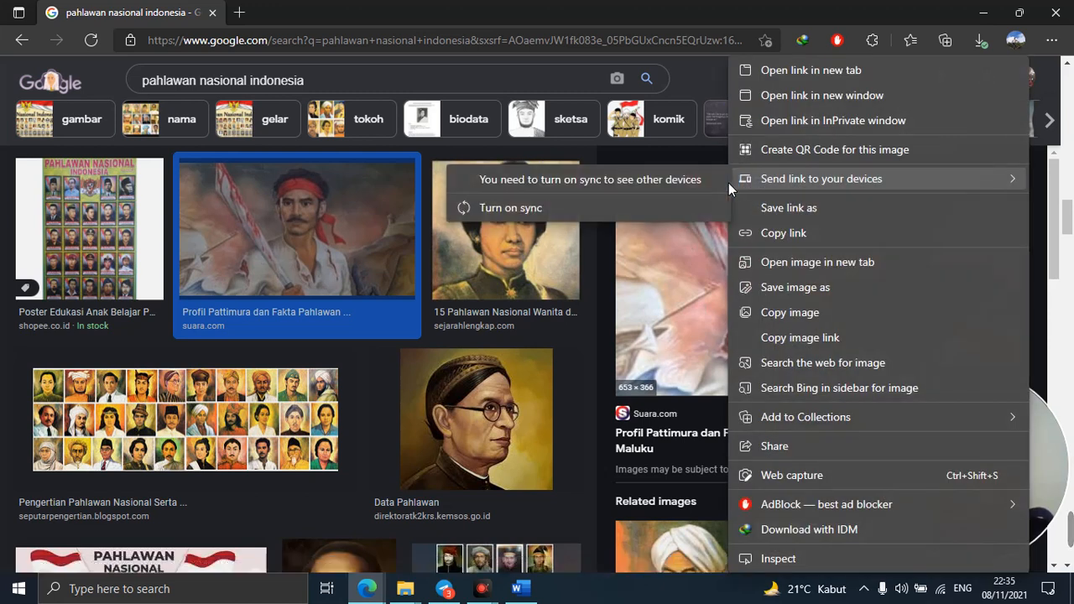
left_click(751, 287)
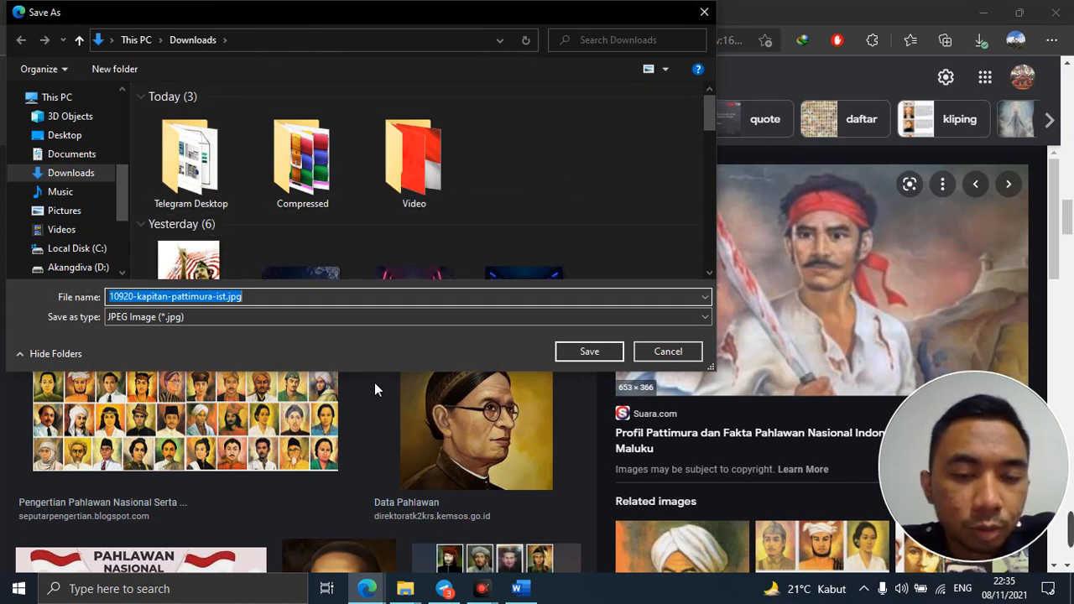
left_click_drag(382, 381, 382, 406)
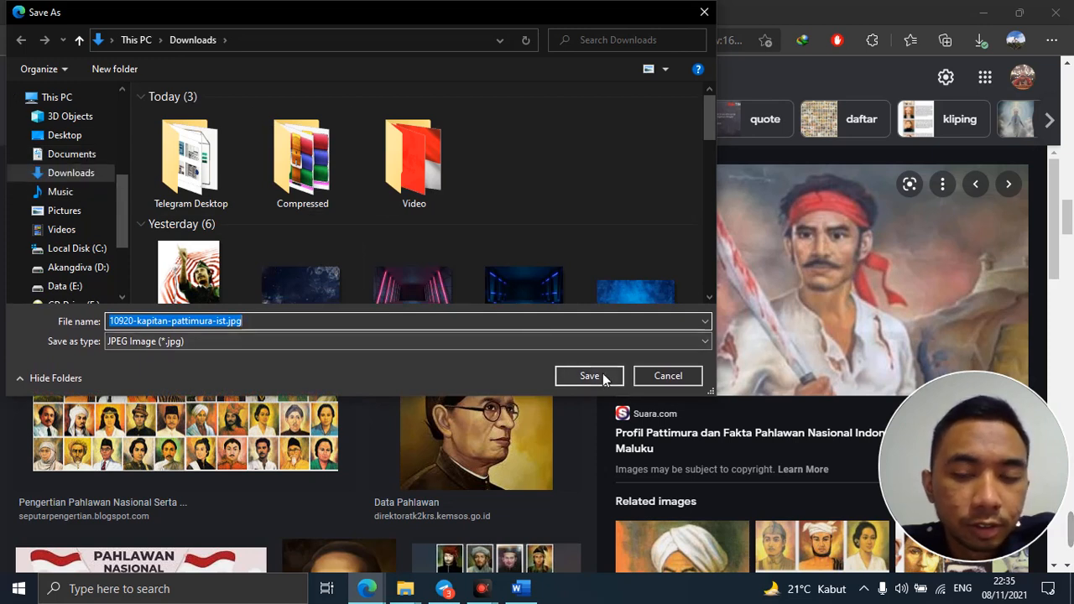
left_click(572, 377)
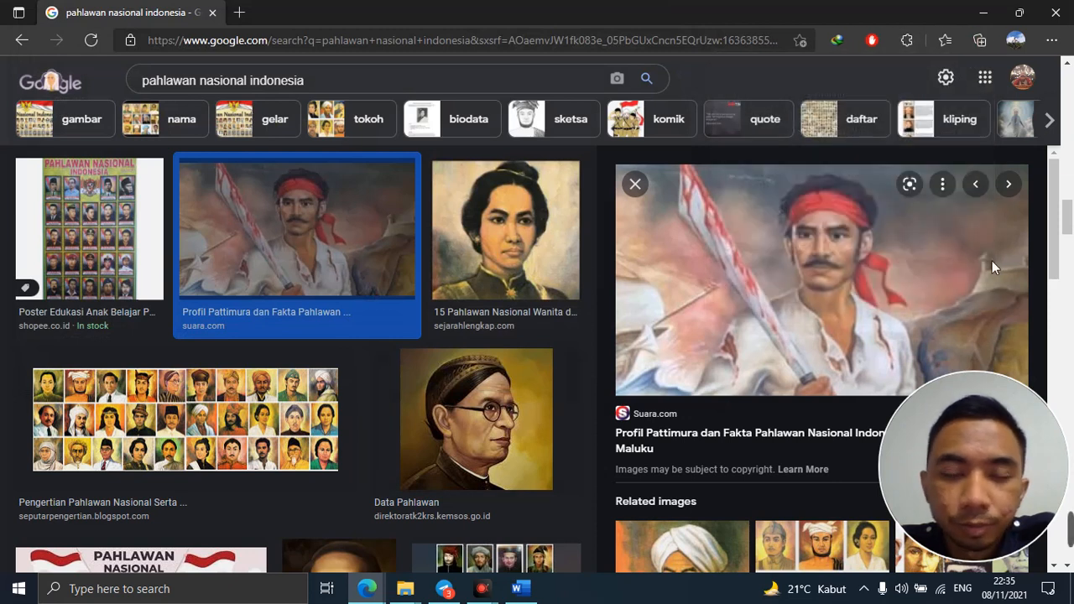
Insert 10920-kapitan-pattimura-ist.jpg from the Downloads folder in File Explorer into the Word document, after the flag picture
left_click(519, 588)
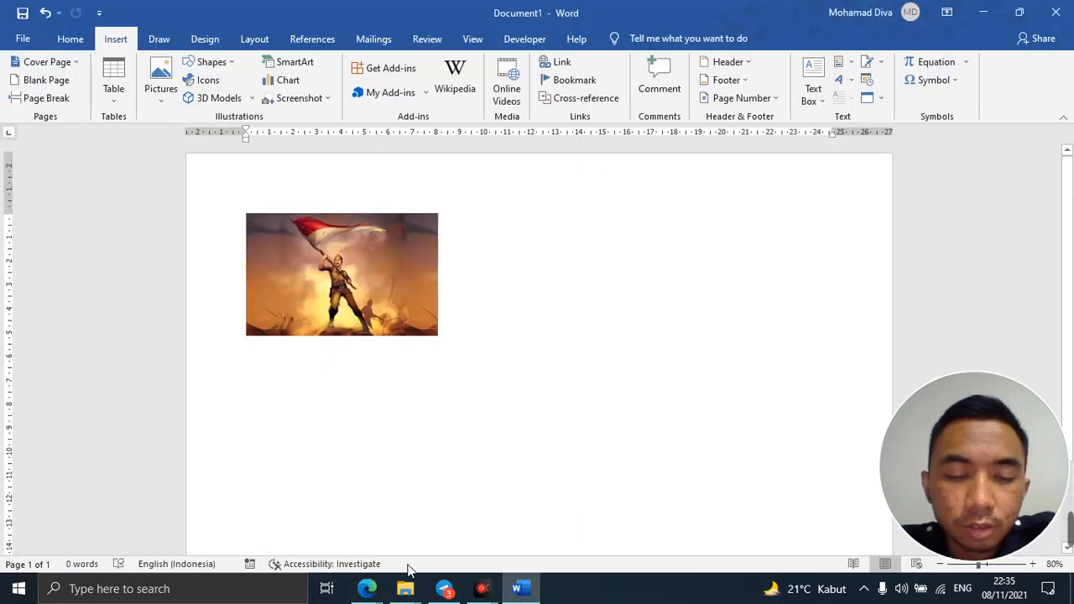
mouse_move(394, 597)
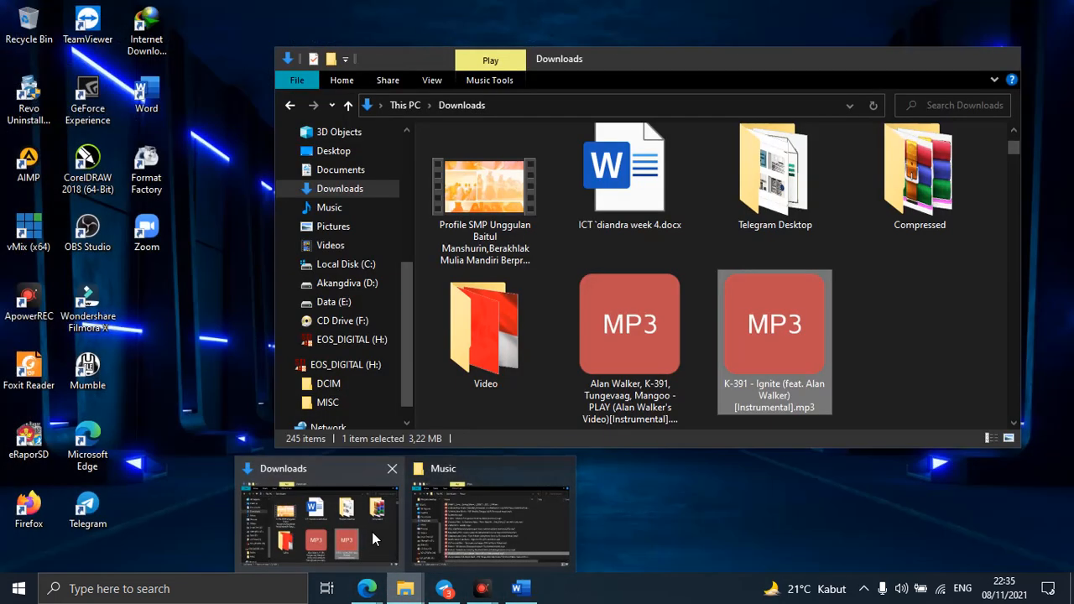
left_click(372, 531)
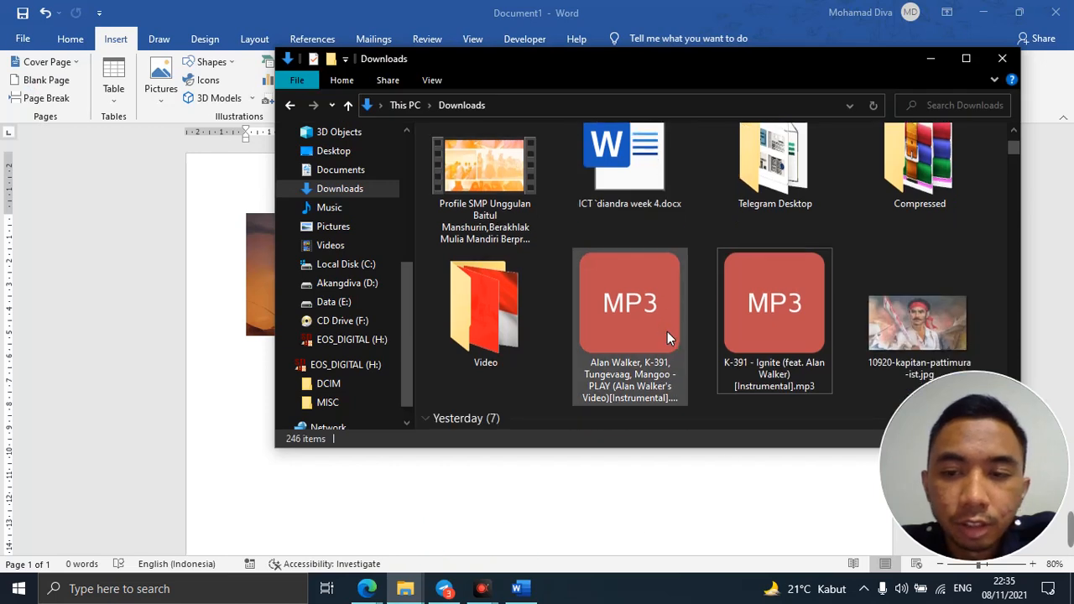
left_click_drag(746, 57, 147, 100)
left_click(331, 418)
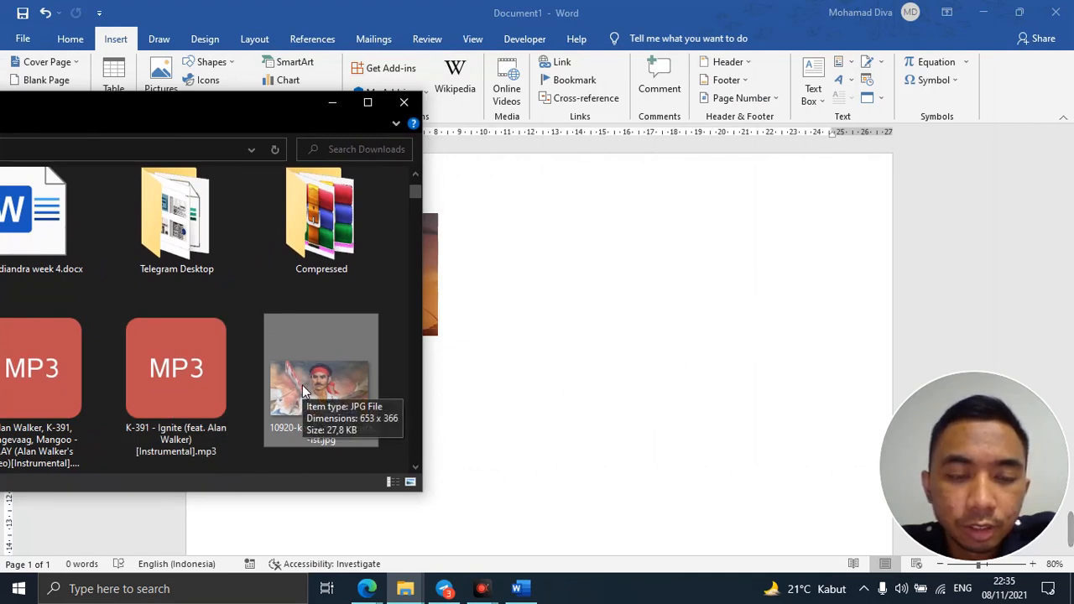
left_click_drag(306, 390, 634, 358)
scroll(545, 407, "down", 3)
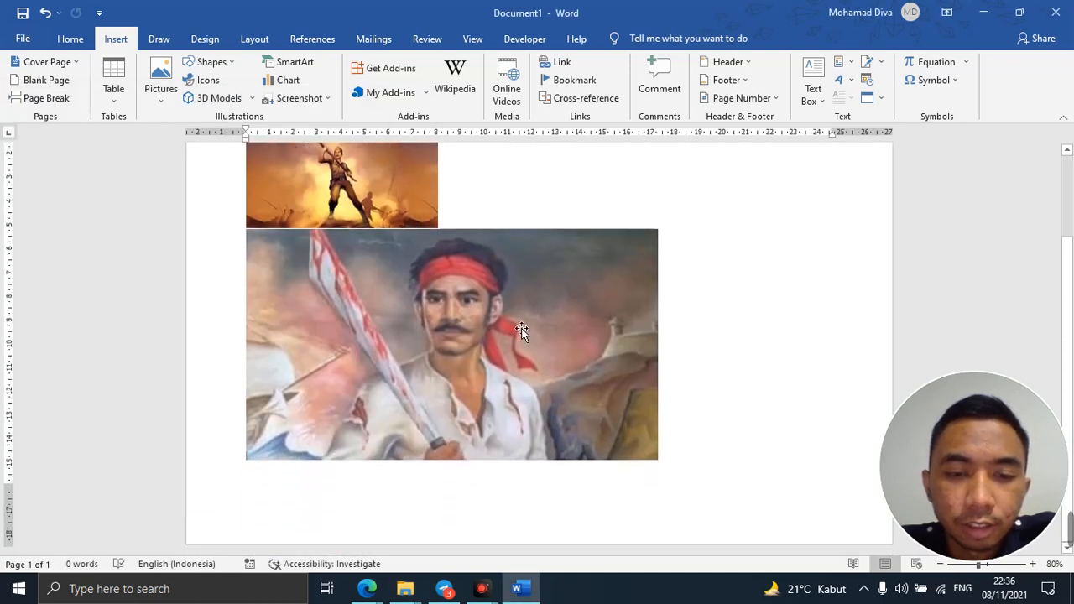
Shrink the Pattimura picture proportionally to about 9 cm wide so it sits beside the flag picture
left_click(503, 375)
scroll(511, 403, "up", 2)
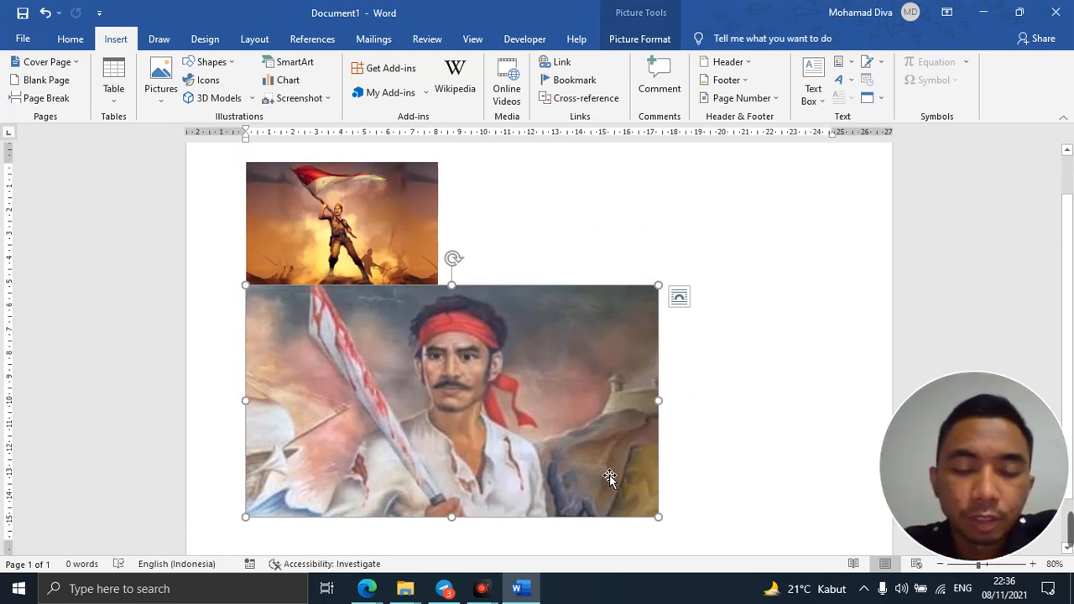
left_click(721, 430)
left_click(532, 384)
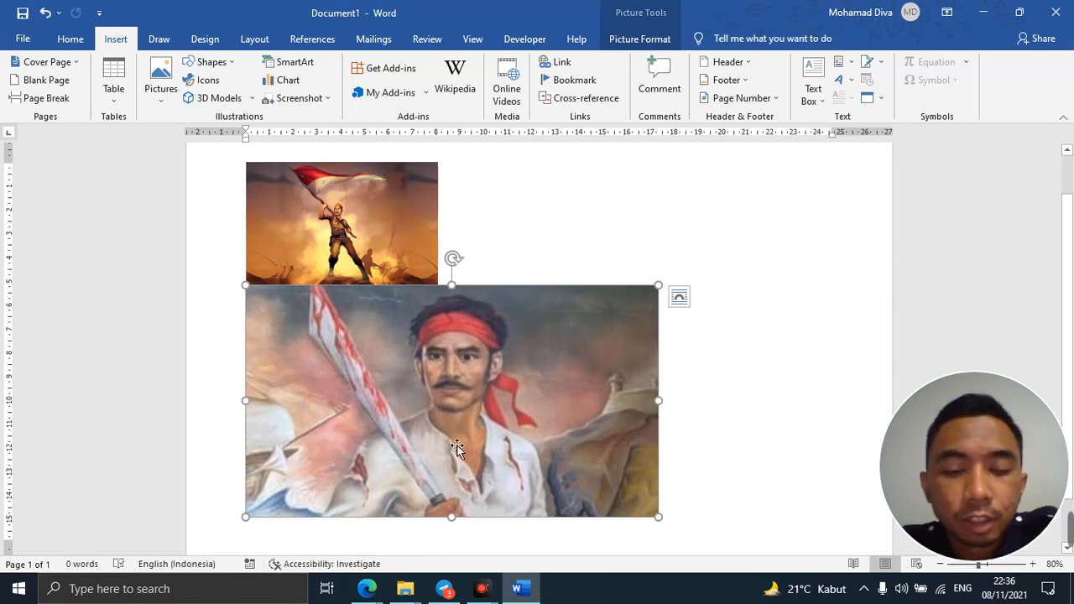
mouse_move(406, 588)
mouse_move(470, 495)
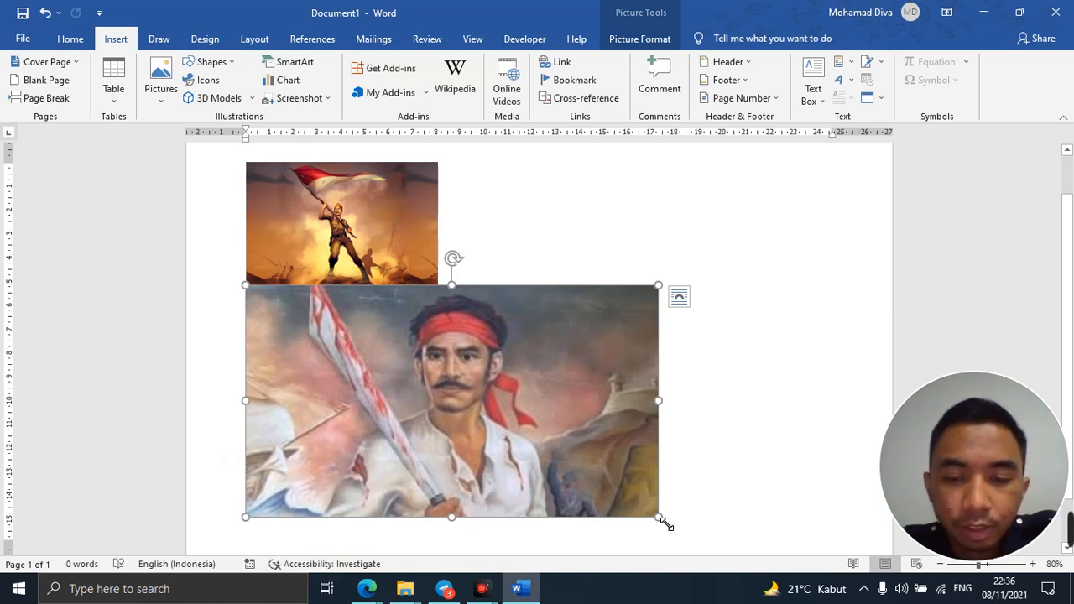
mouse_move(663, 521)
left_mouse_down()
mouse_move(556, 439)
mouse_move(477, 327)
left_mouse_up()
left_click(479, 355)
left_click(563, 346)
left_click(571, 409)
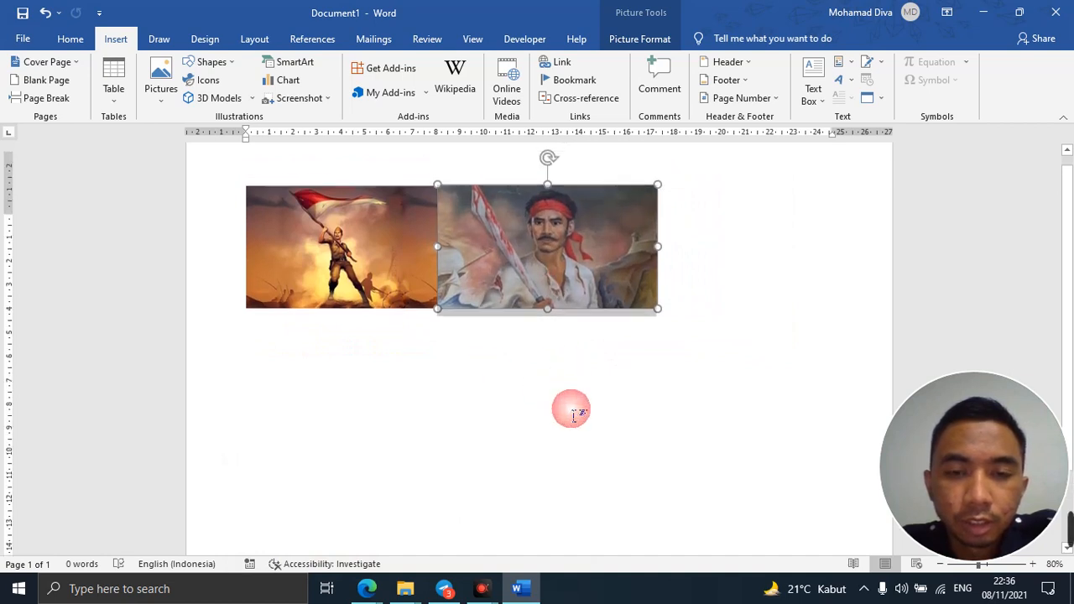
scroll(574, 416, "up", 1)
left_click(531, 320)
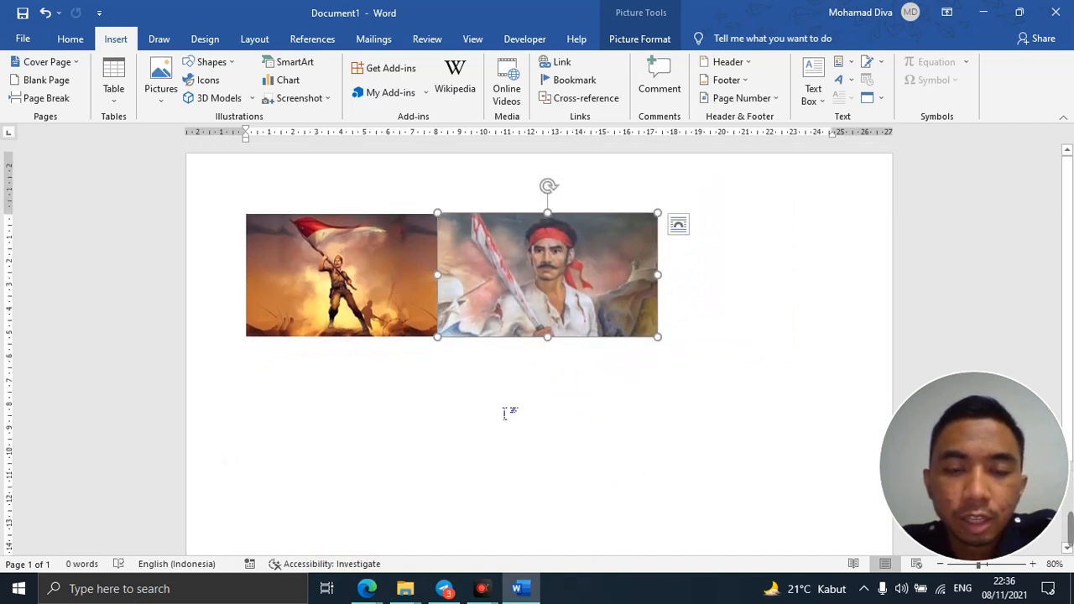
left_click(504, 412)
left_click(394, 317)
left_click(533, 282)
left_click(393, 278)
left_click(541, 304)
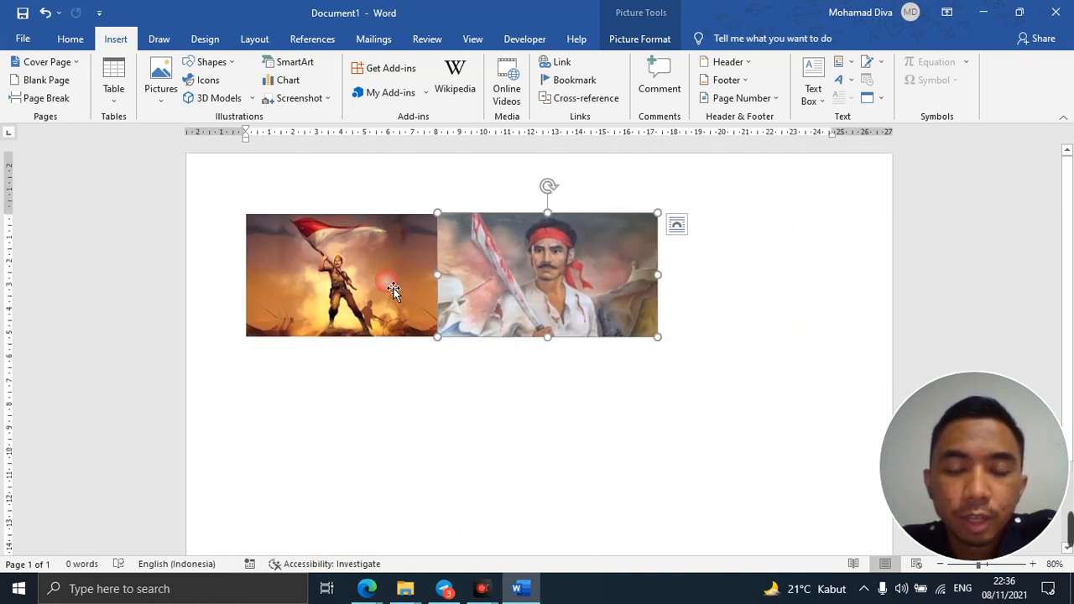
left_click(438, 379)
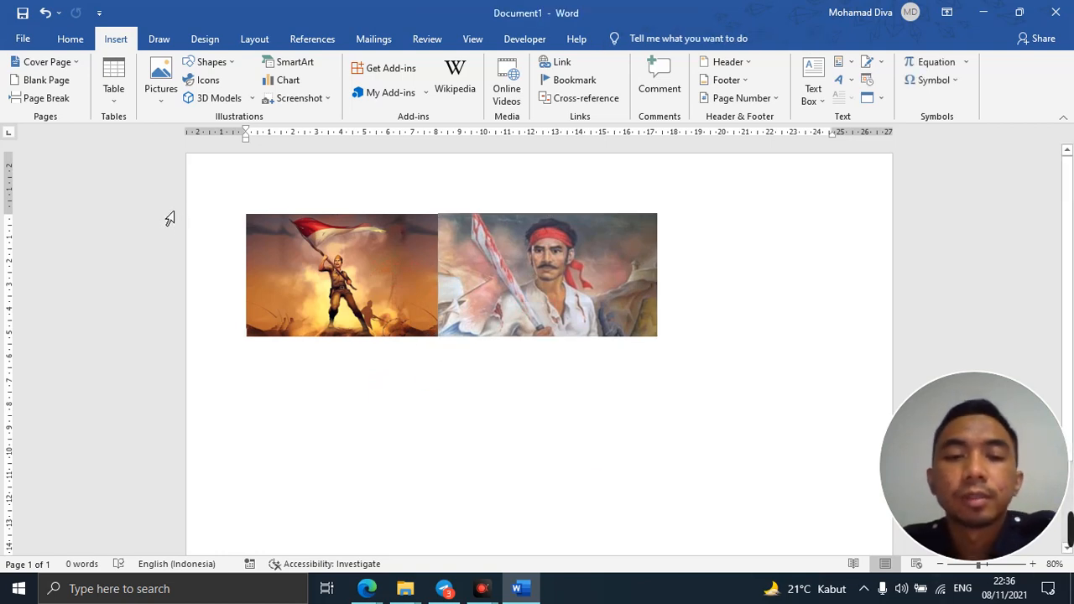
left_click(536, 312)
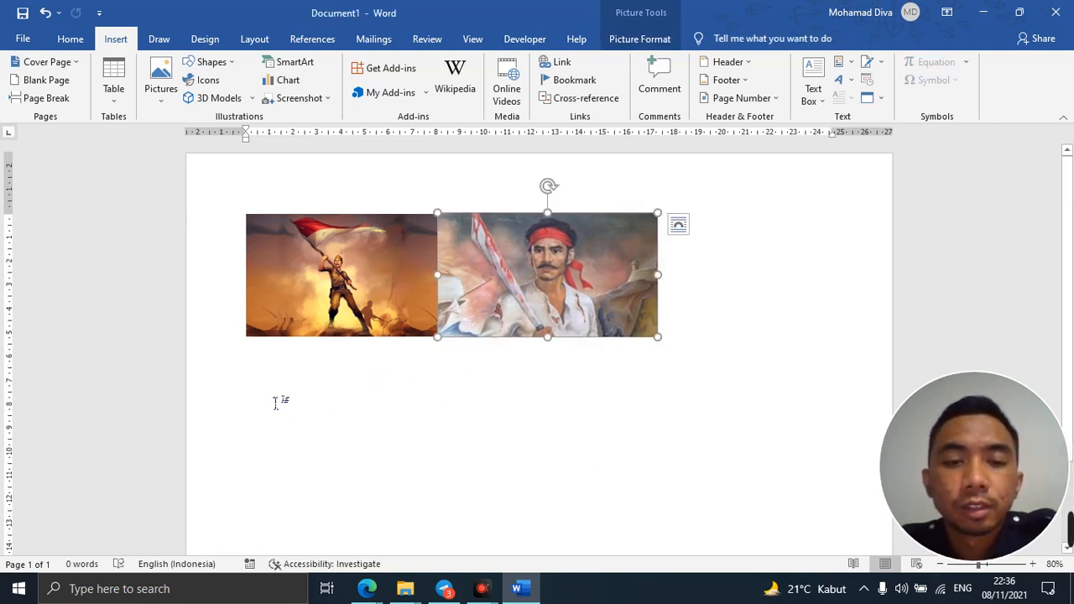
left_click(361, 302)
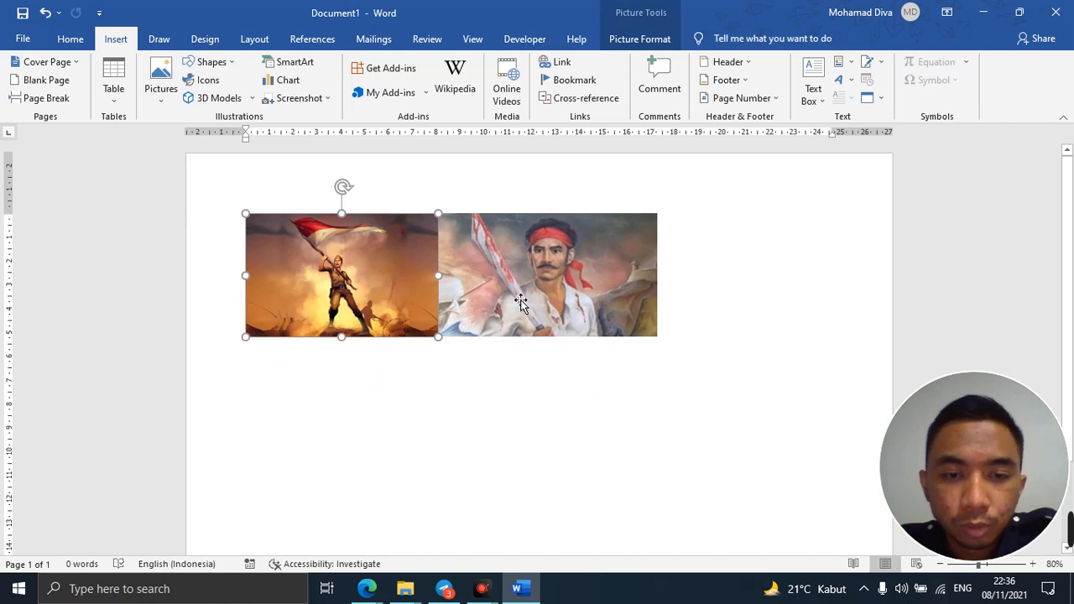
left_click(468, 289)
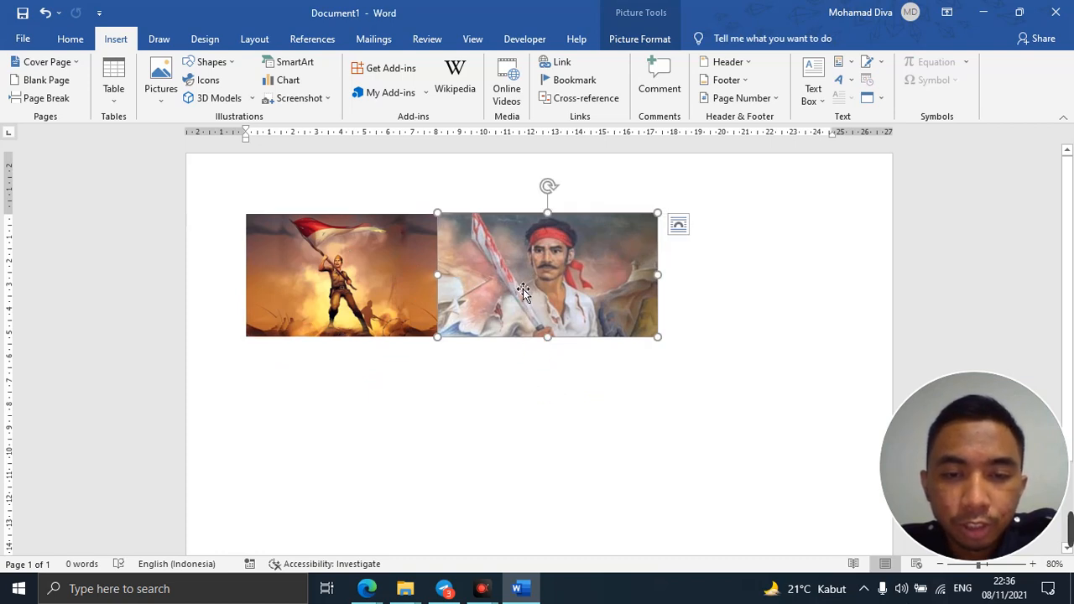
Try to move the Pattimura picture freely into the empty area below the picture row
left_click(548, 383)
left_click(558, 330)
left_click(595, 388)
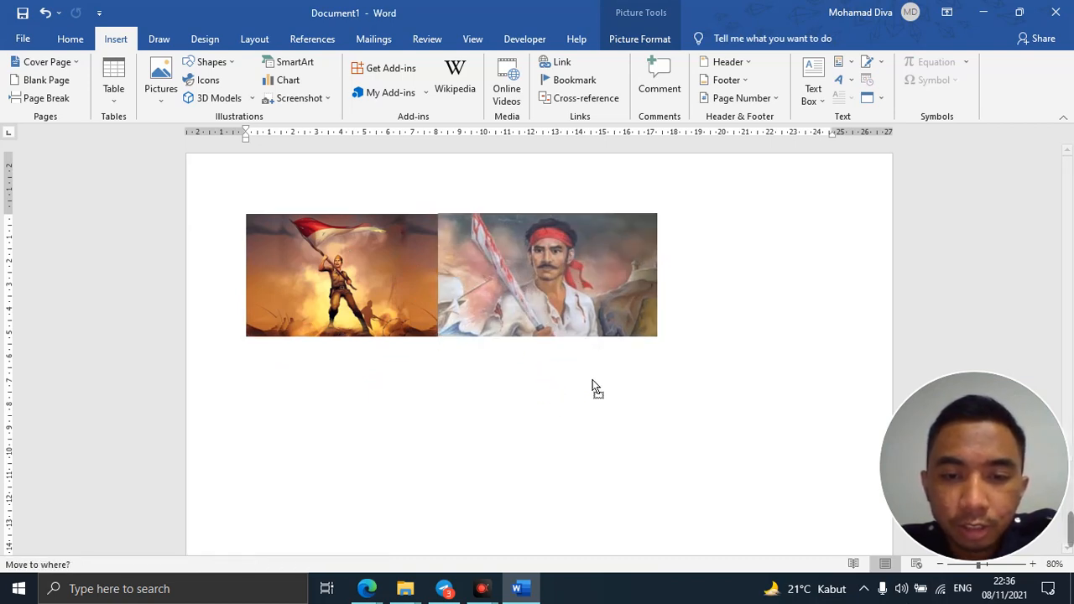
left_click(543, 272)
left_click_drag(309, 238, 340, 294)
left_click_drag(543, 309, 577, 386)
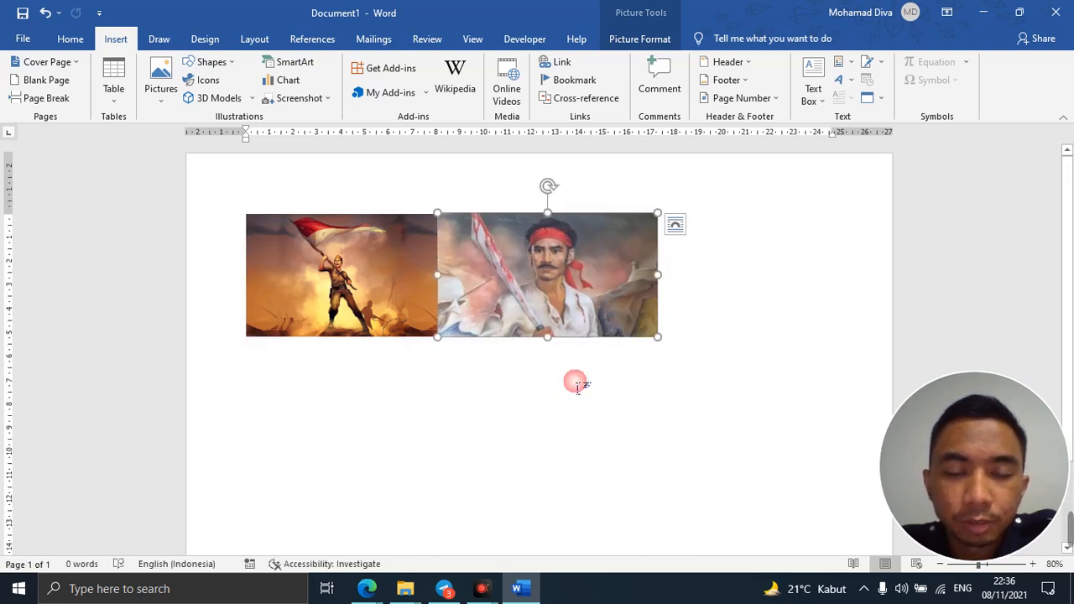
Try to move the flag picture freely into the empty area below its line
left_click(295, 257)
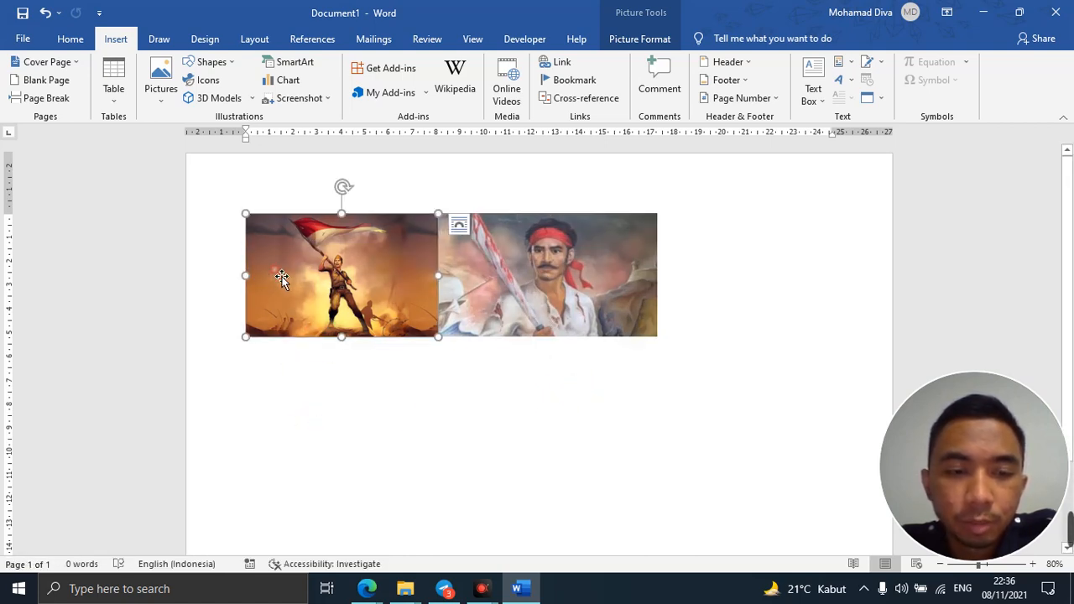
left_click(243, 384)
left_click(240, 320)
left_click(343, 300)
left_click_drag(343, 301, 326, 328)
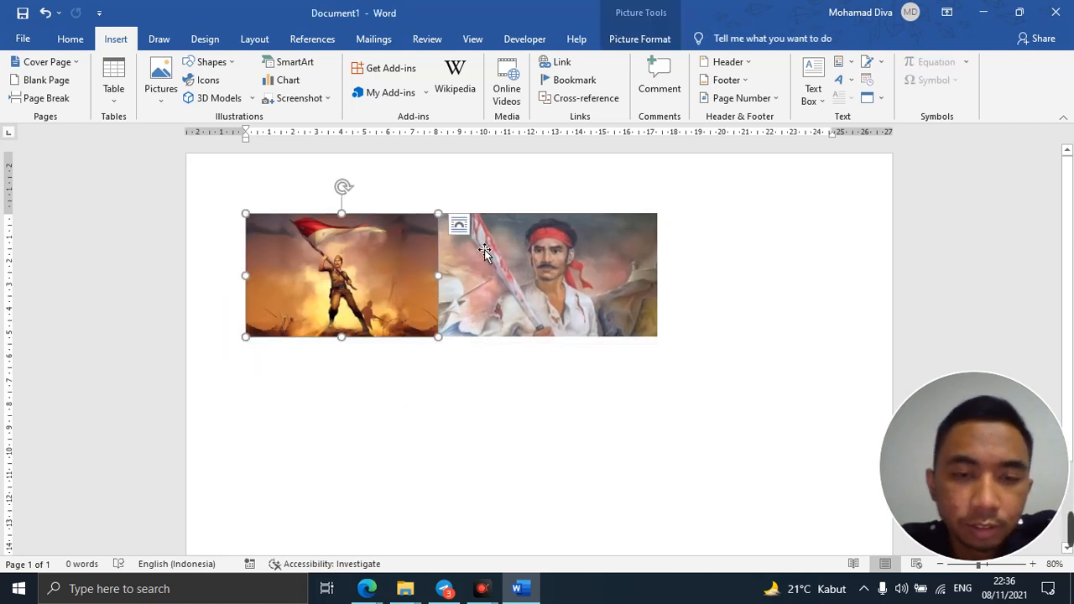
Check the current text wrapping setting in the flag picture's layout options, then close them
left_click(460, 225)
left_click(459, 262)
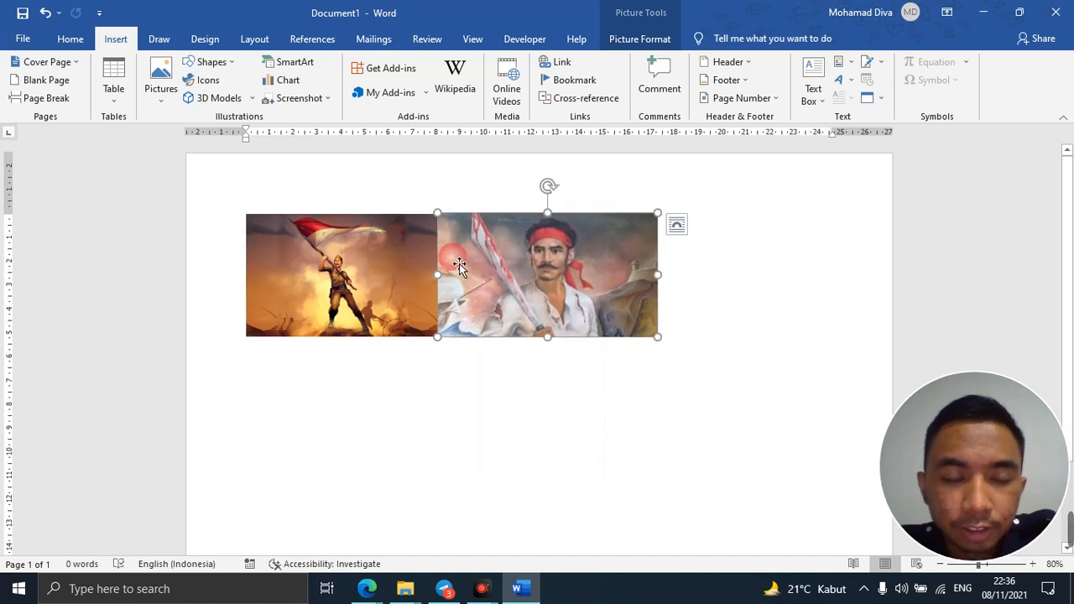
left_click(421, 260)
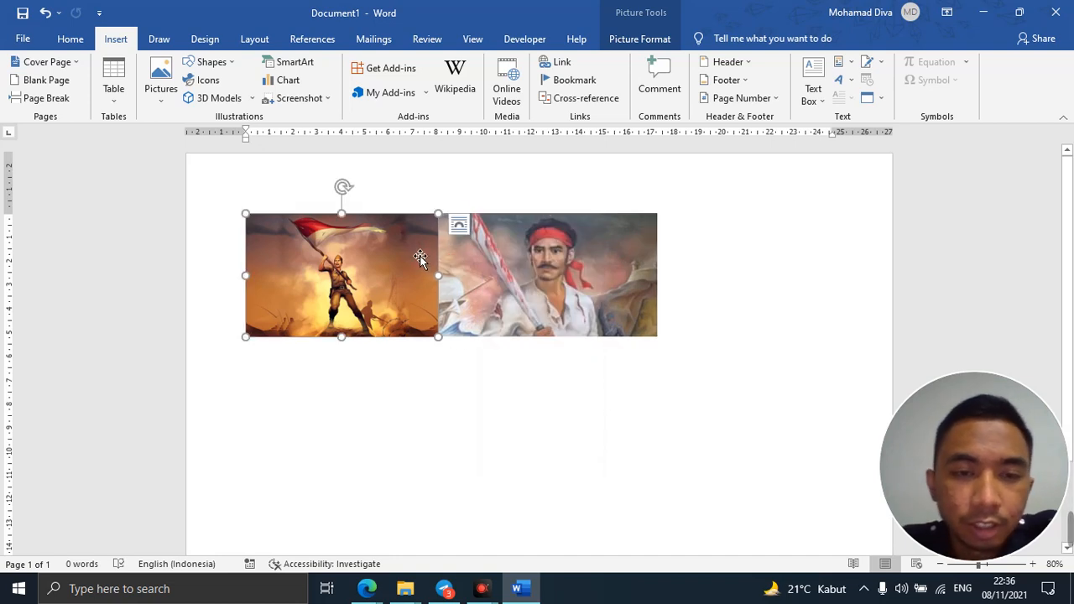
left_click(458, 226)
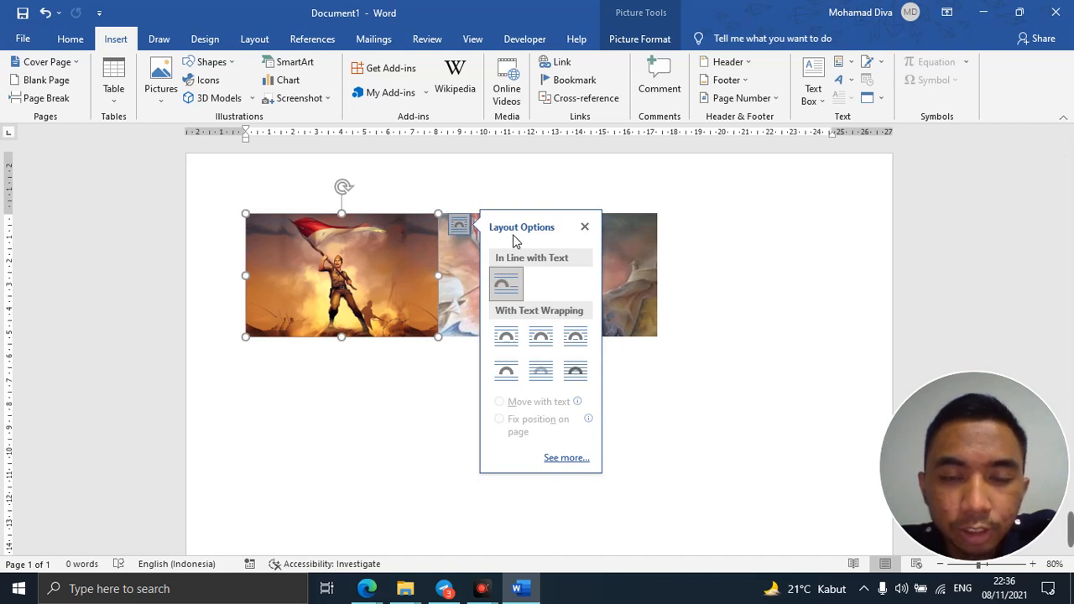
left_click(417, 373)
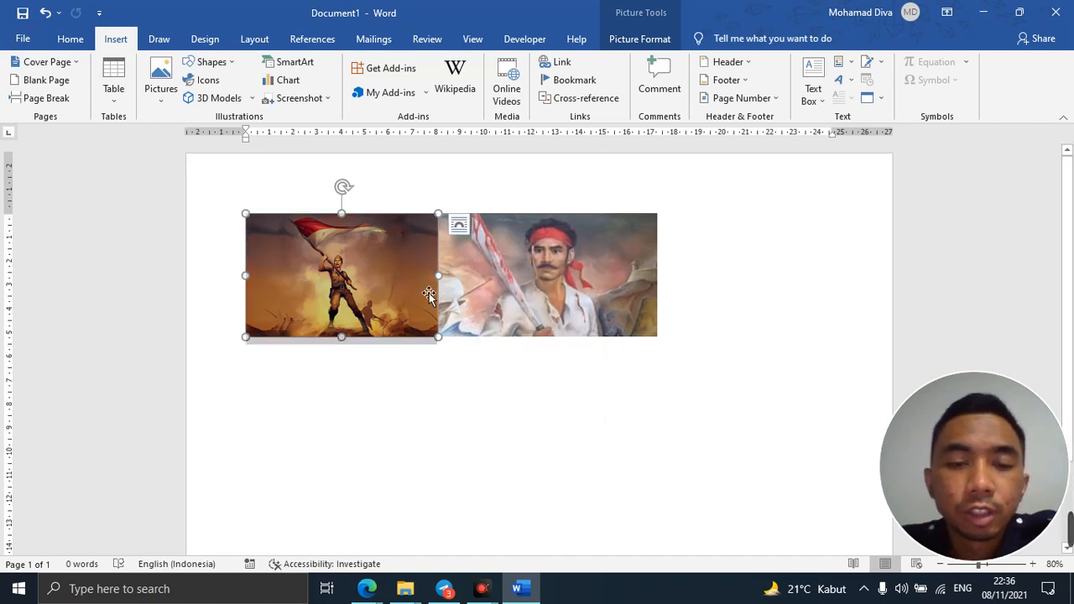
Enlarge the flag picture slightly and proportionally to about 8.2 cm wide
left_click(429, 299)
left_click(401, 295)
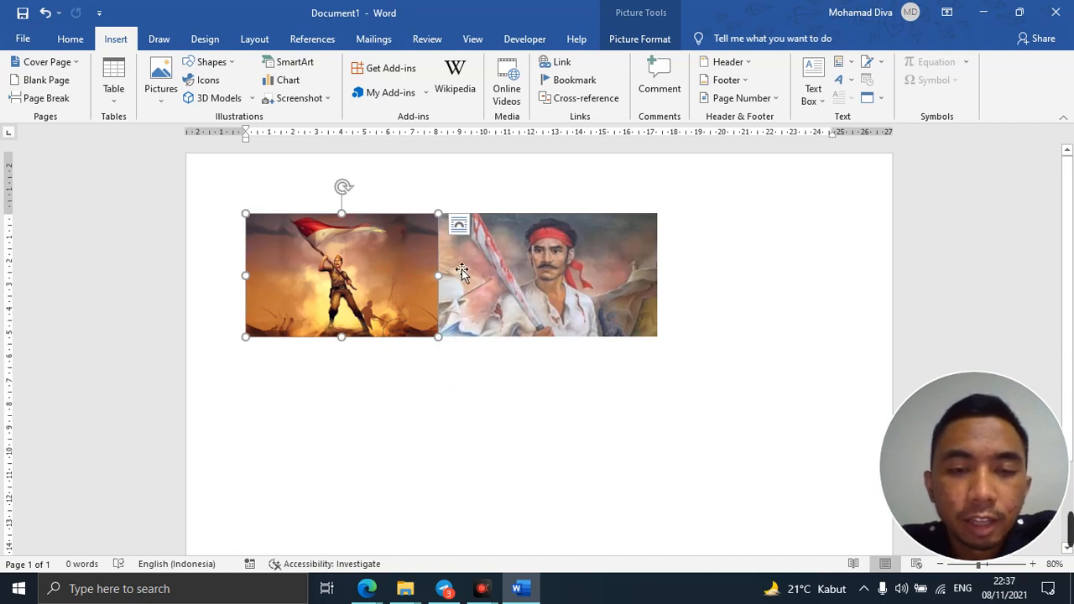
mouse_move(444, 346)
left_mouse_down()
mouse_move(458, 355)
mouse_move(449, 348)
left_mouse_up()
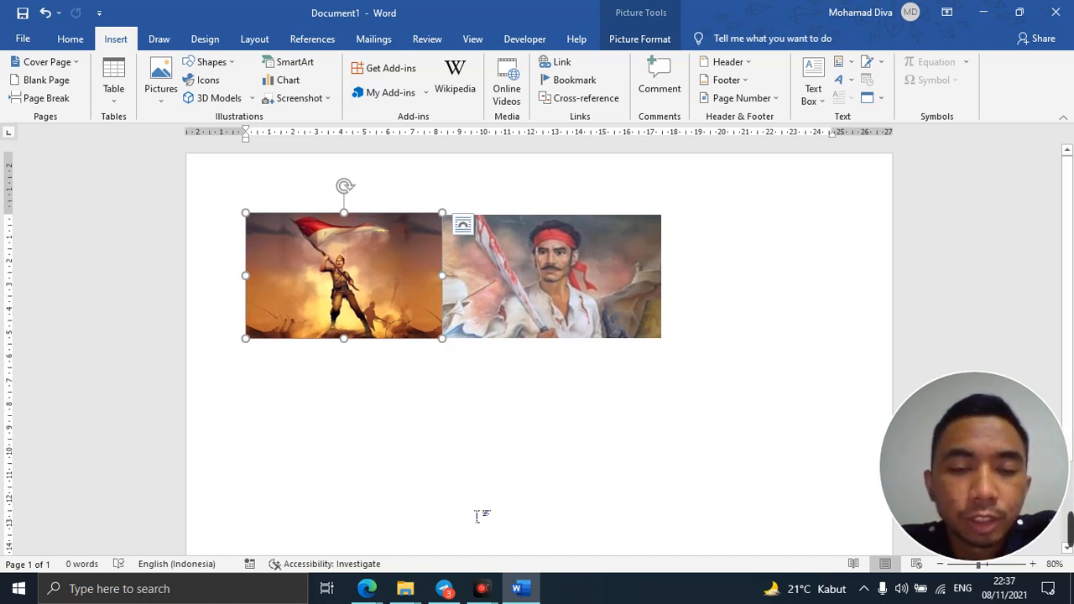
Set the flag picture's text wrapping to In Front of Text and move it to the empty area near the page's right margin
left_click(462, 227)
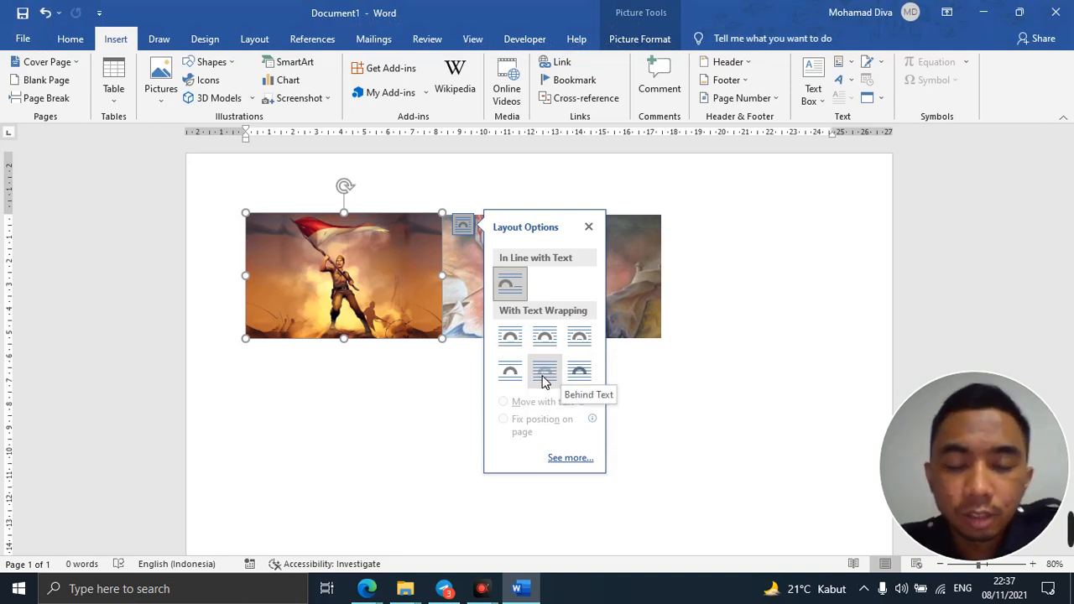
left_click(662, 374)
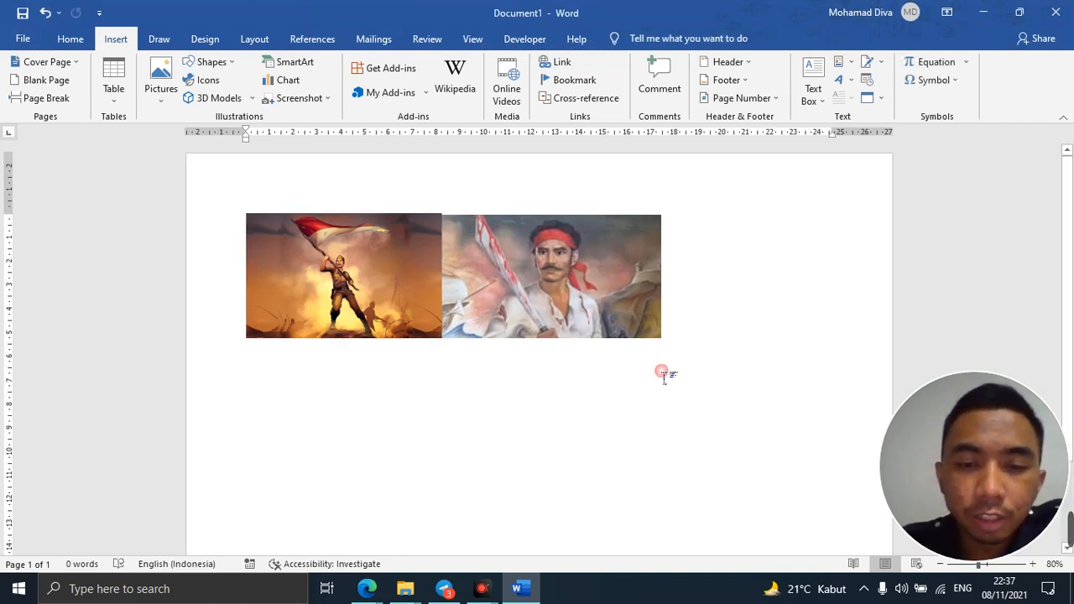
left_click(415, 294)
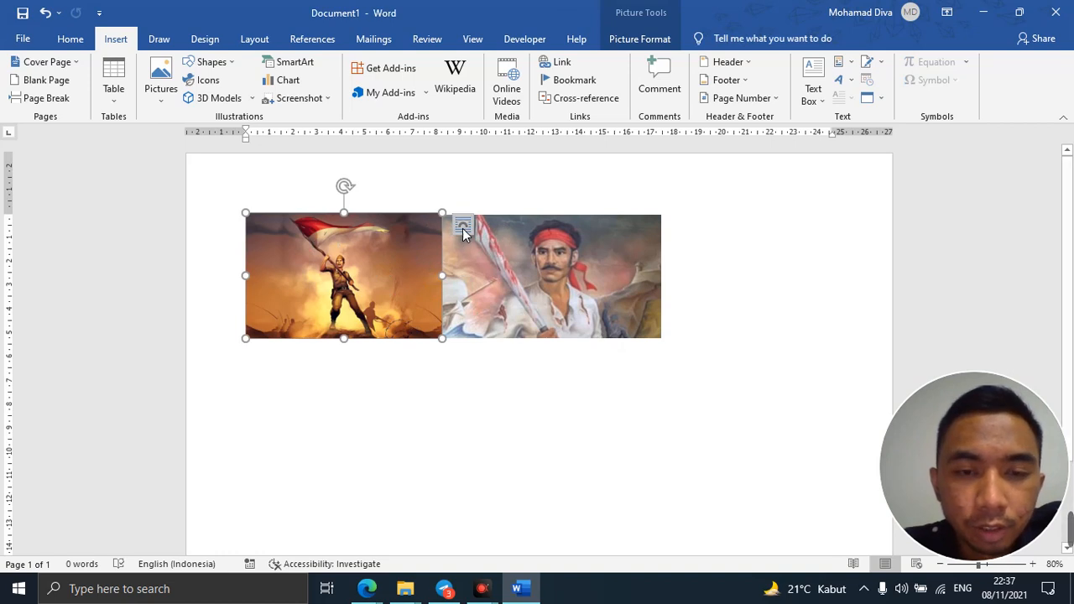
left_click(462, 226)
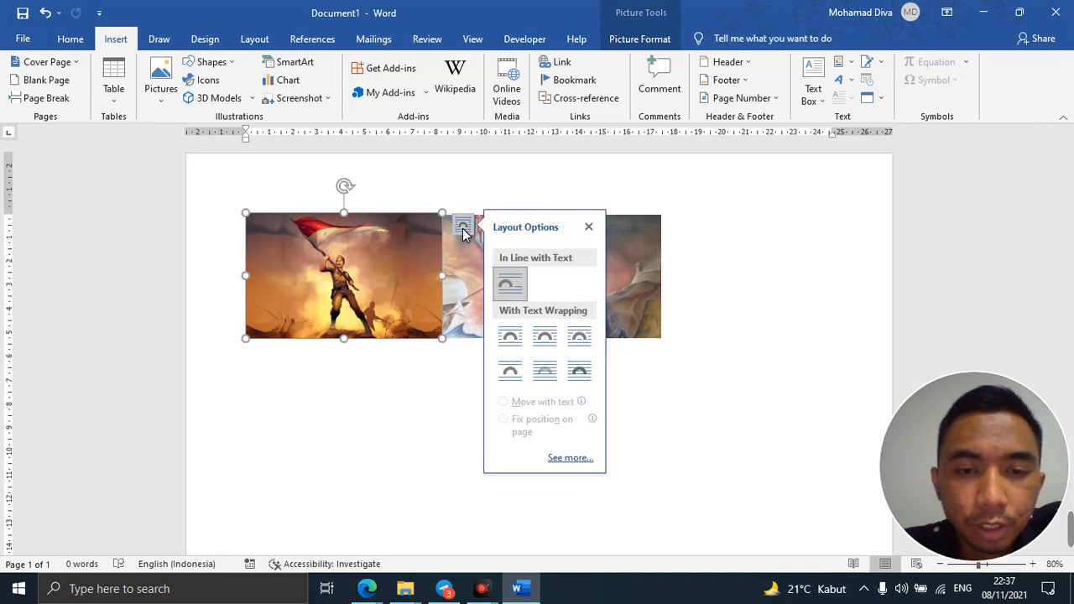
left_click(578, 373)
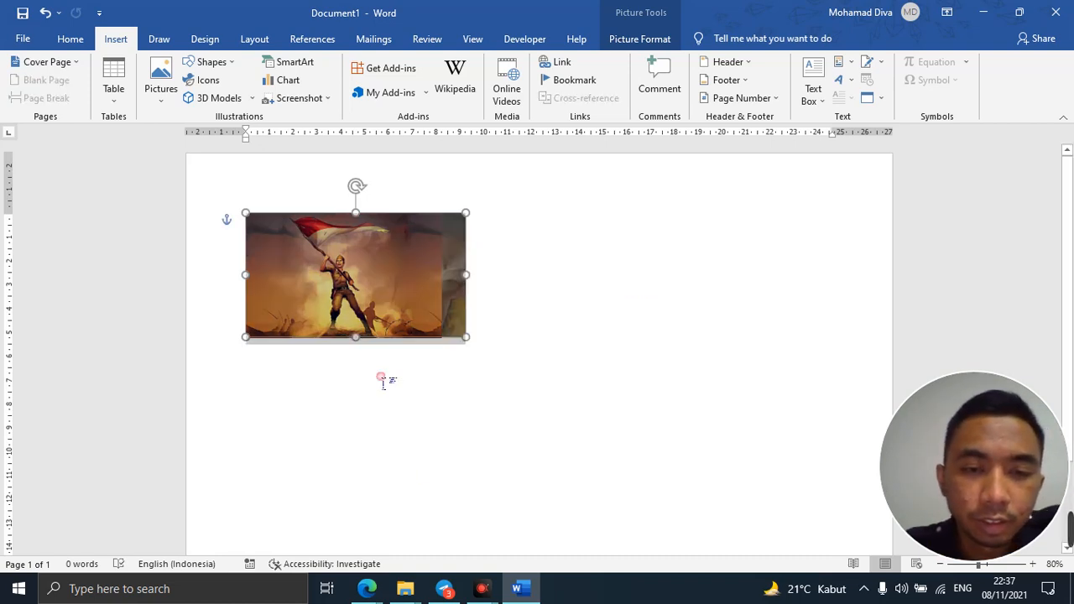
left_click_drag(367, 268, 740, 243)
Set the Pattimura picture's text wrapping to In Front of Text
left_click(348, 265)
right_click(388, 273)
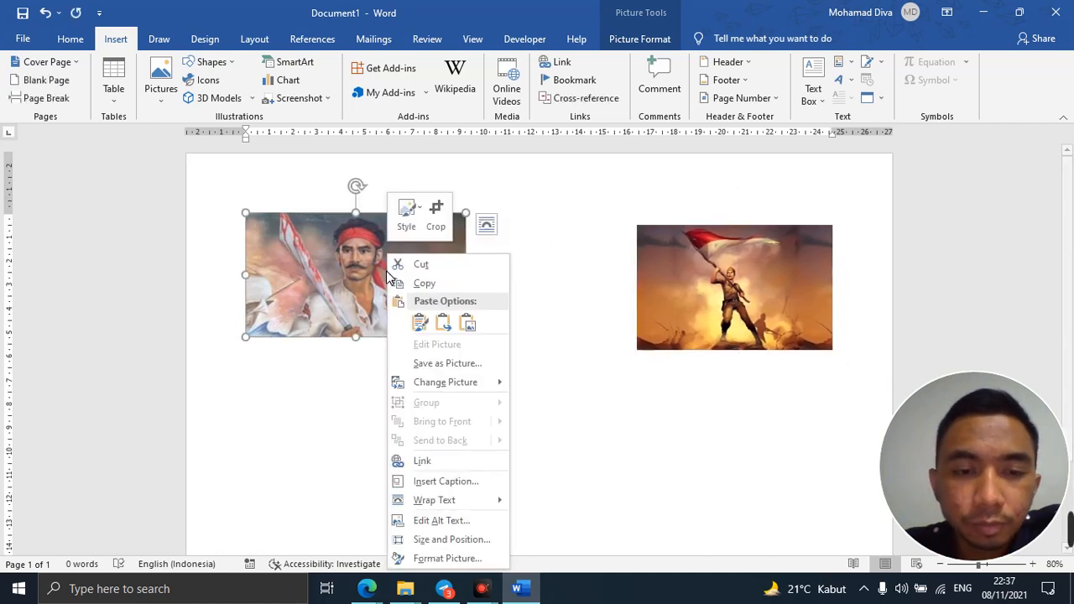
left_click(323, 291)
left_click(486, 225)
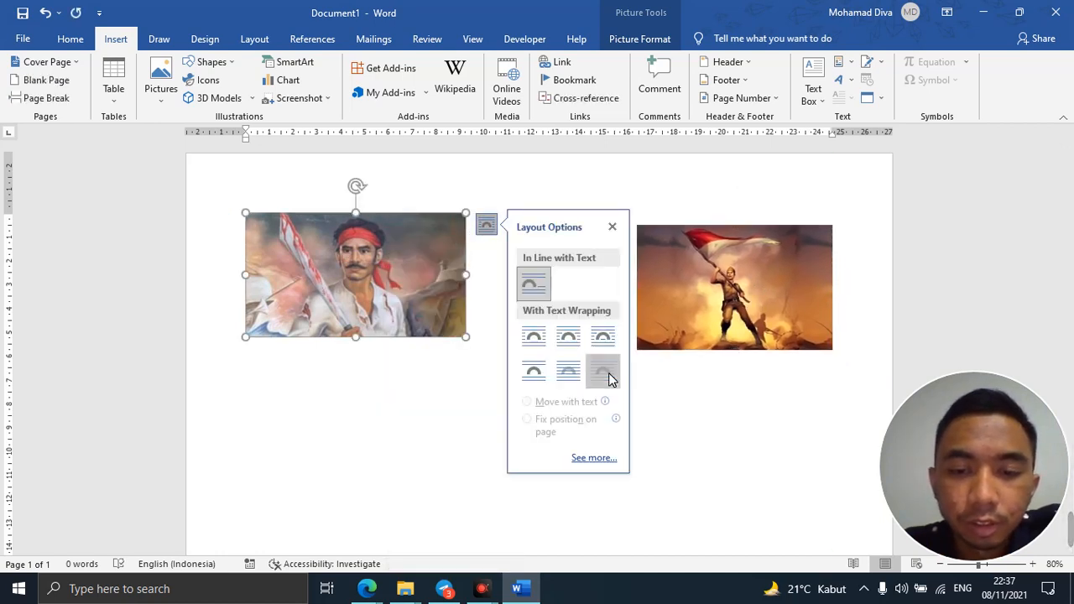
left_click(603, 371)
left_click(486, 346)
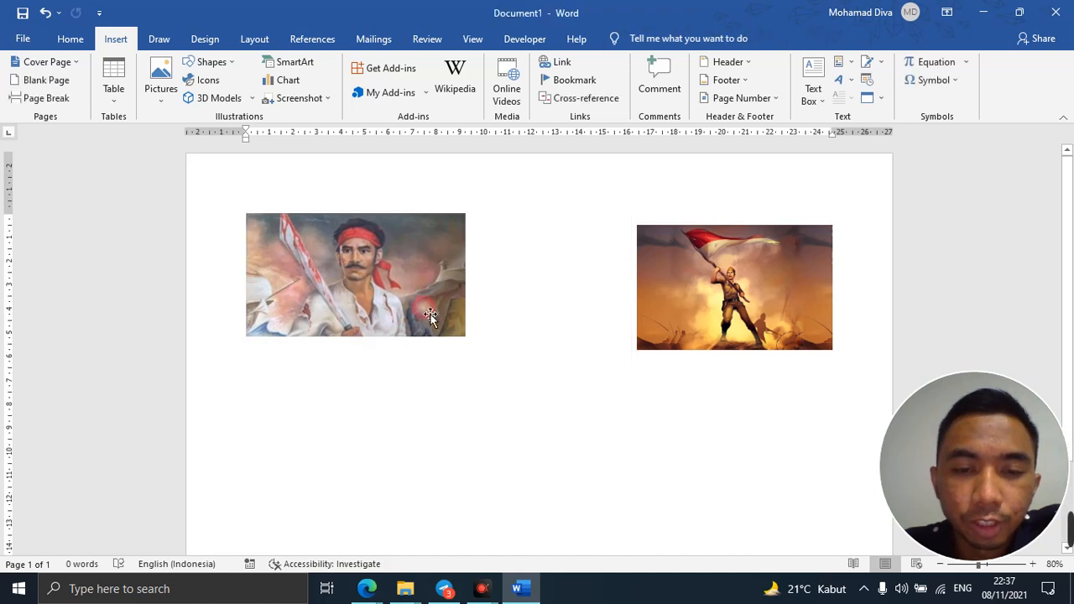
Try moving the Pattimura picture freely, and place the flag picture directly below it with their left edges aligned
left_click_drag(430, 315, 416, 289)
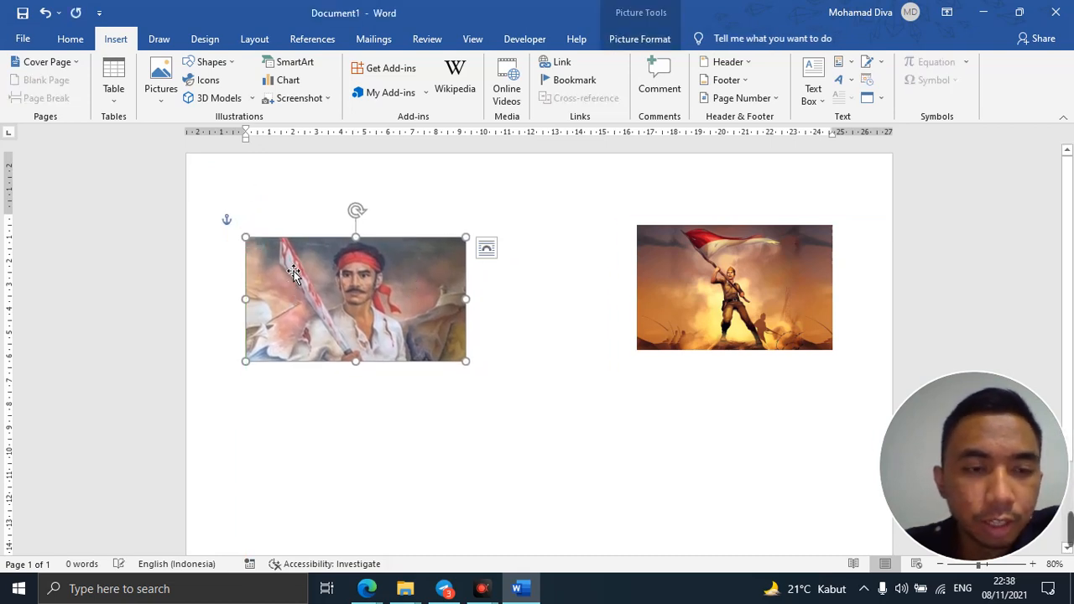
mouse_move(294, 275)
left_mouse_down()
mouse_move(288, 252)
mouse_move(302, 292)
mouse_move(293, 278)
mouse_move(290, 287)
mouse_move(308, 307)
mouse_move(289, 263)
mouse_move(310, 266)
mouse_move(306, 277)
mouse_move(301, 256)
left_mouse_up()
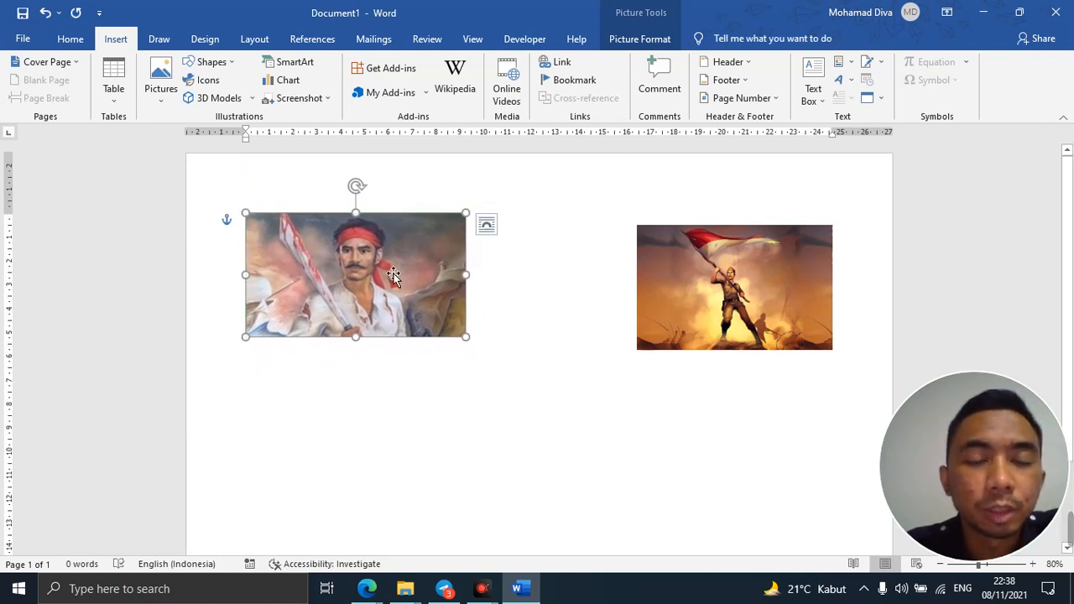
left_click_drag(740, 269, 574, 256)
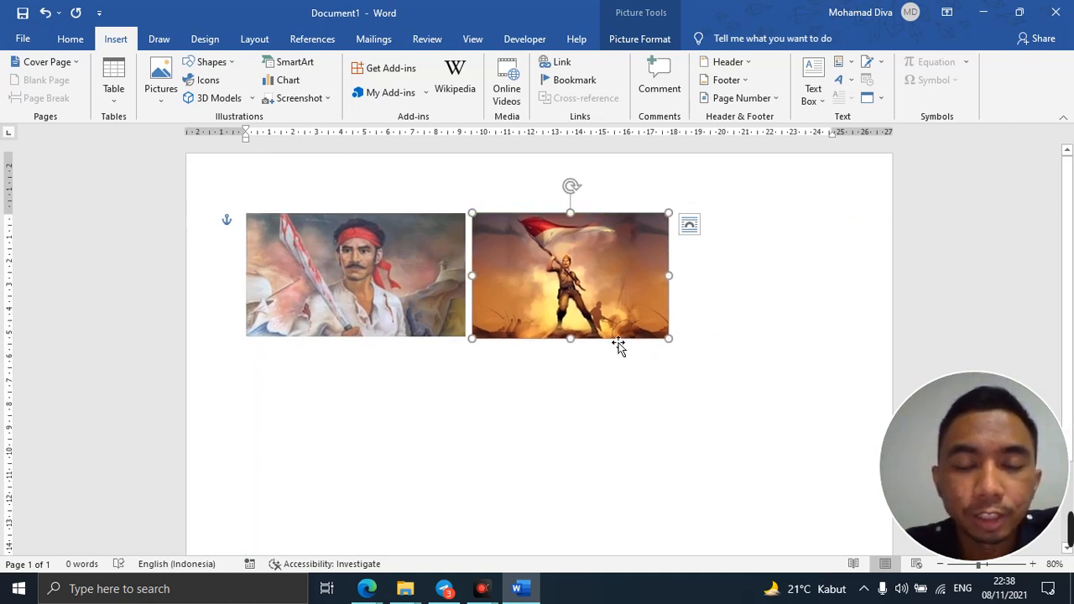
left_click_drag(511, 317, 272, 445)
left_click(534, 352)
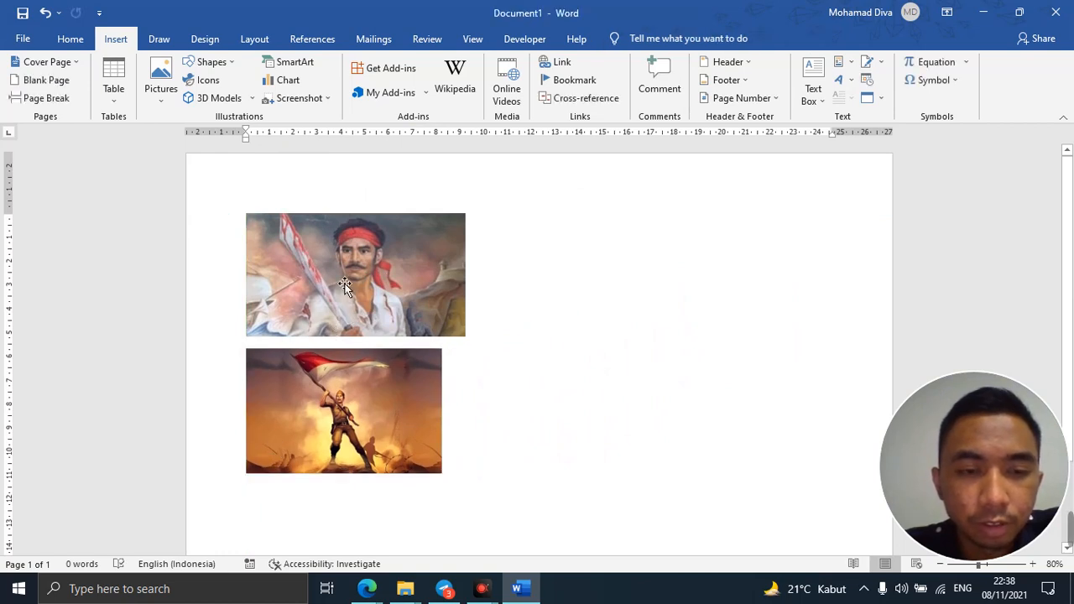
Enlarge the flag picture proportionally to about 9.2 cm wide, matching the Pattimura picture's width
left_click(411, 375)
scroll(420, 385, "down", 1)
left_click_drag(443, 418, 477, 444)
left_click(578, 427)
left_click(444, 419)
left_click(541, 422)
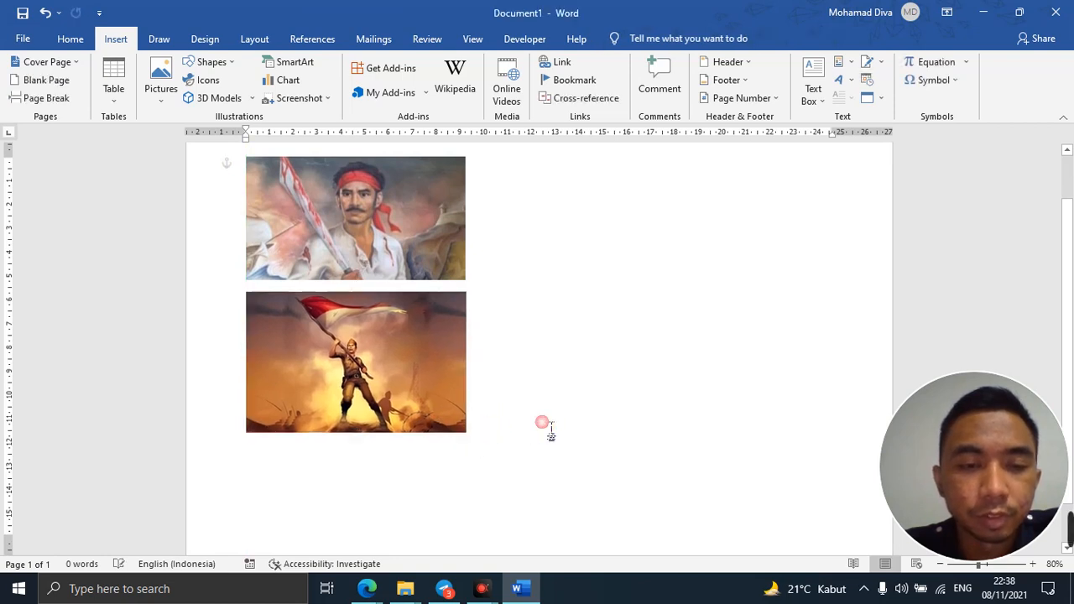
Insert the picture hadlarah_1-e1537504119927.jpg from the Downloads folder
scroll(542, 444, "up", 1)
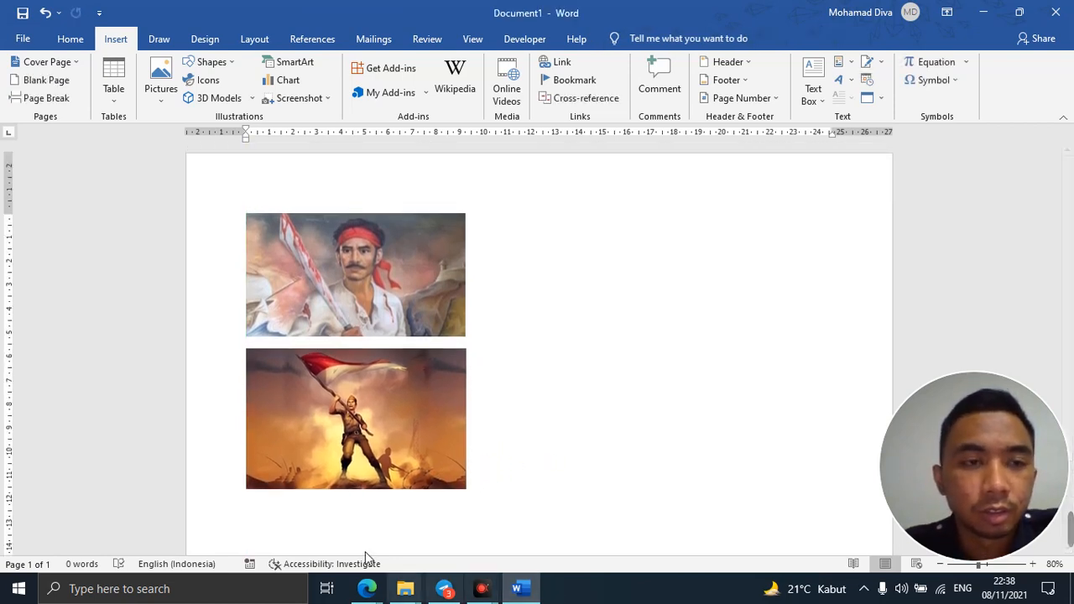
left_click(162, 103)
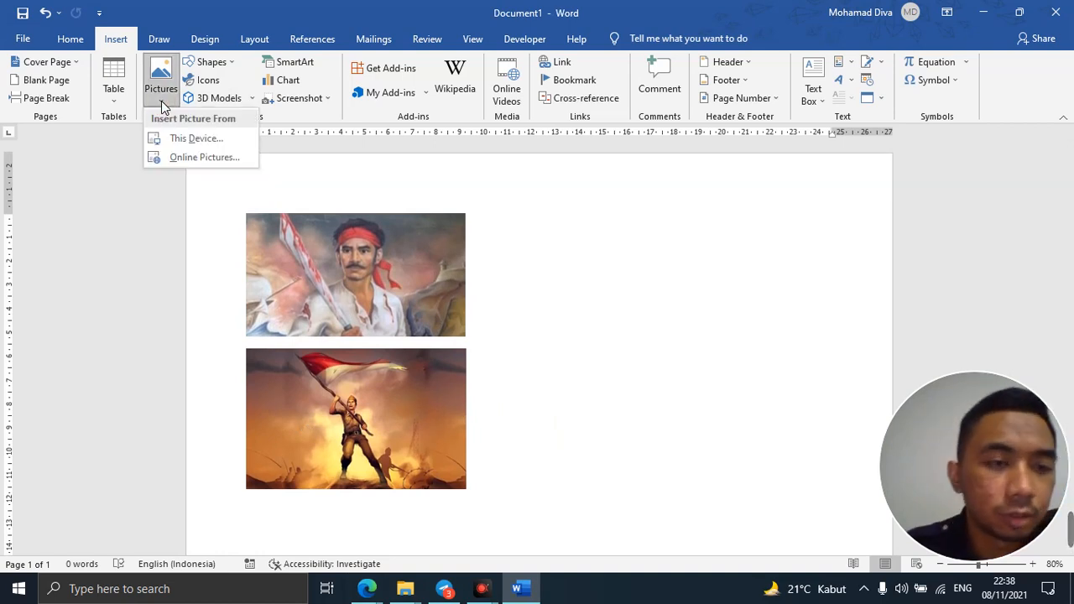
left_click(193, 140)
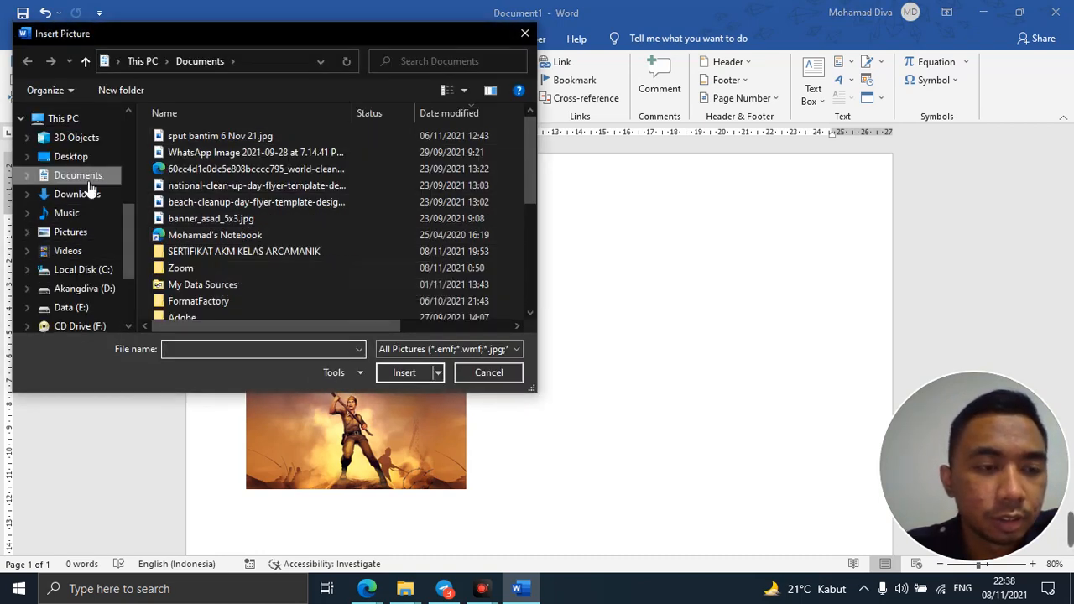
left_click(84, 195)
scroll(218, 198, "down", 5)
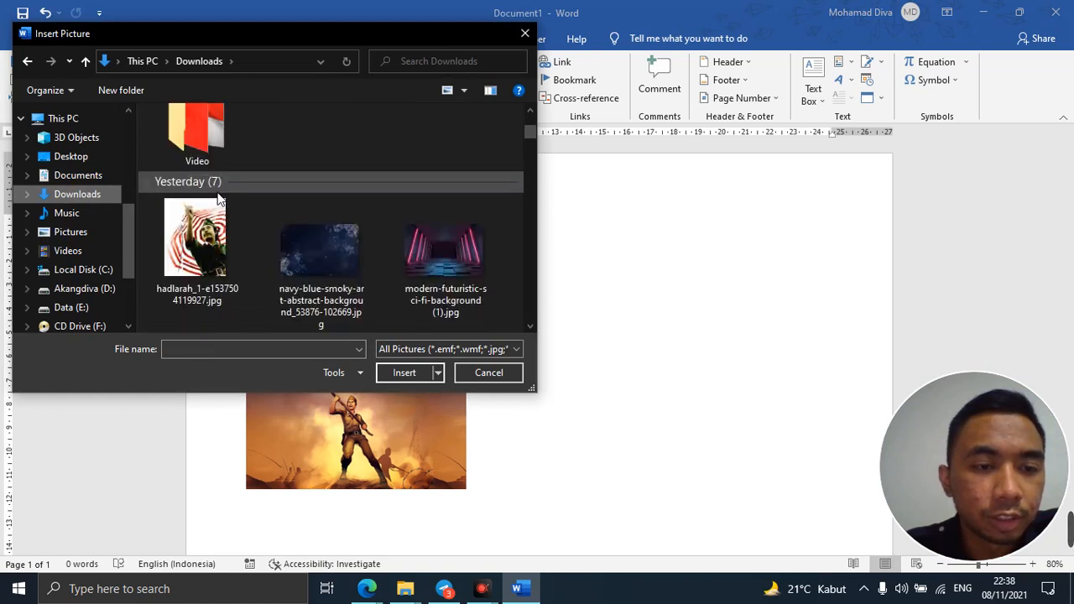
left_click(193, 168)
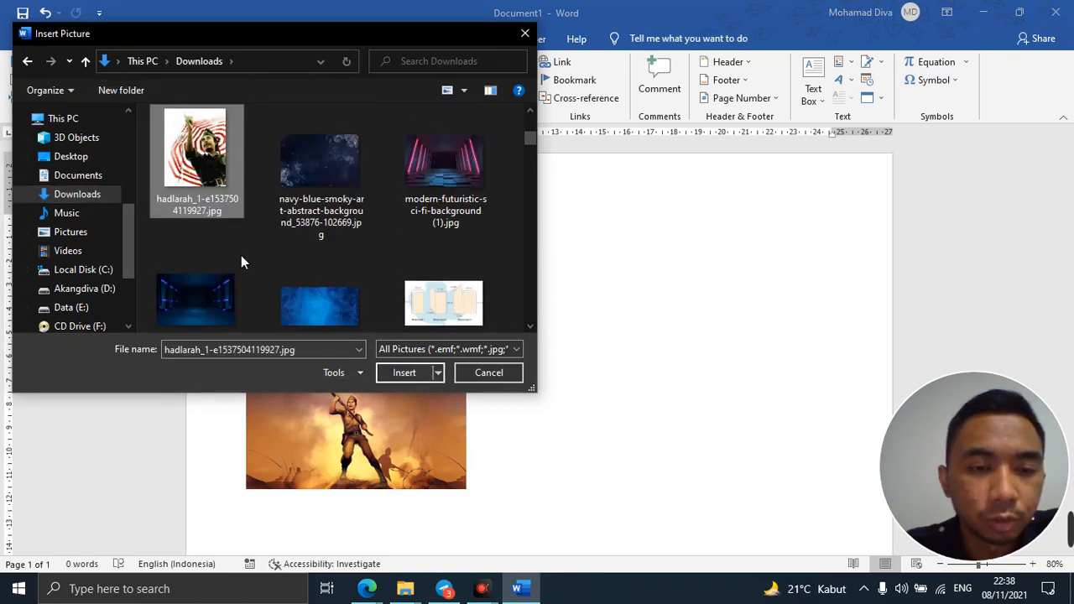
left_click(396, 374)
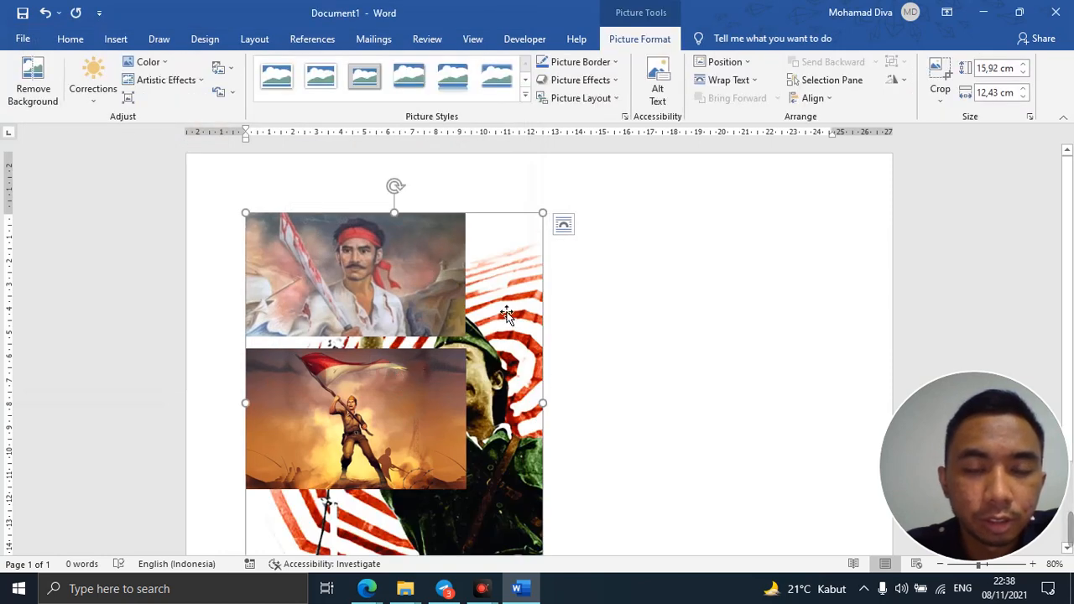
Examine how the two earlier pictures overlap the inserted one, and check the Pattimura picture's text wrapping setting
left_click(621, 310)
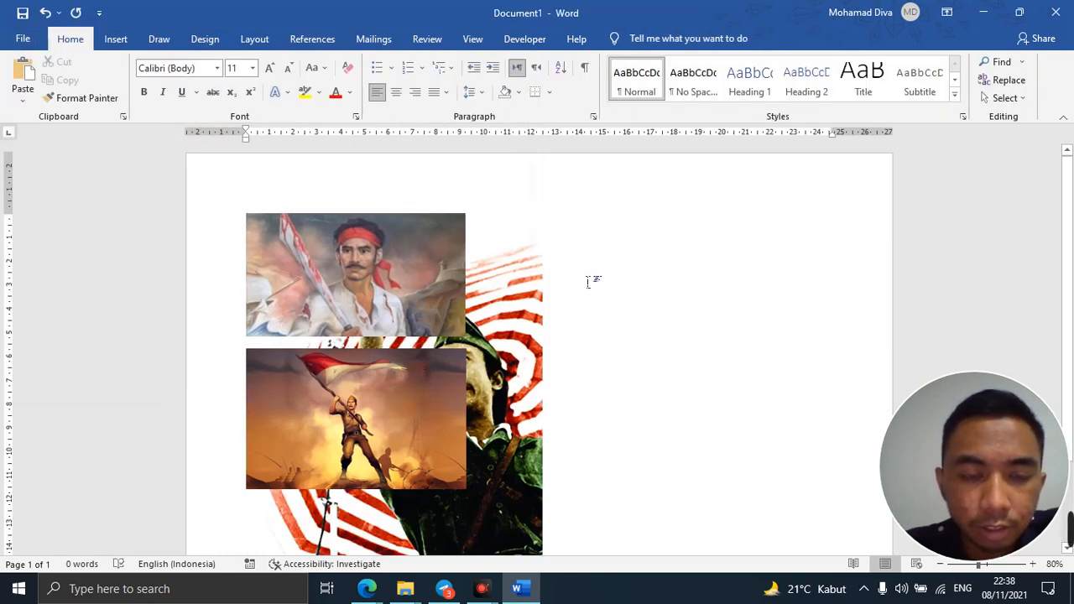
left_click(368, 386)
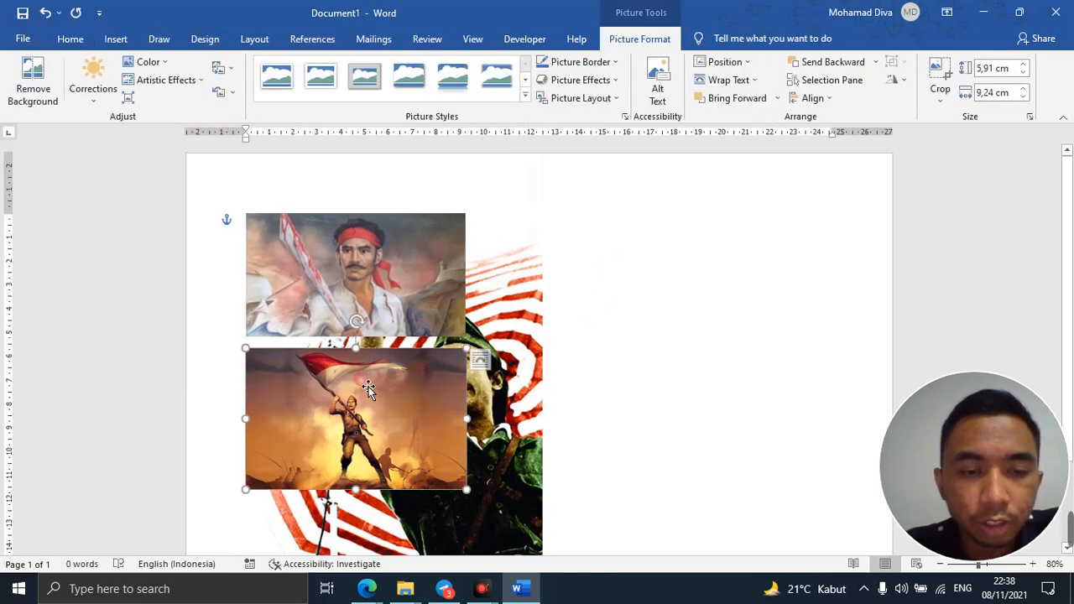
left_click(394, 248)
scroll(394, 249, "down", 1)
left_click(391, 340)
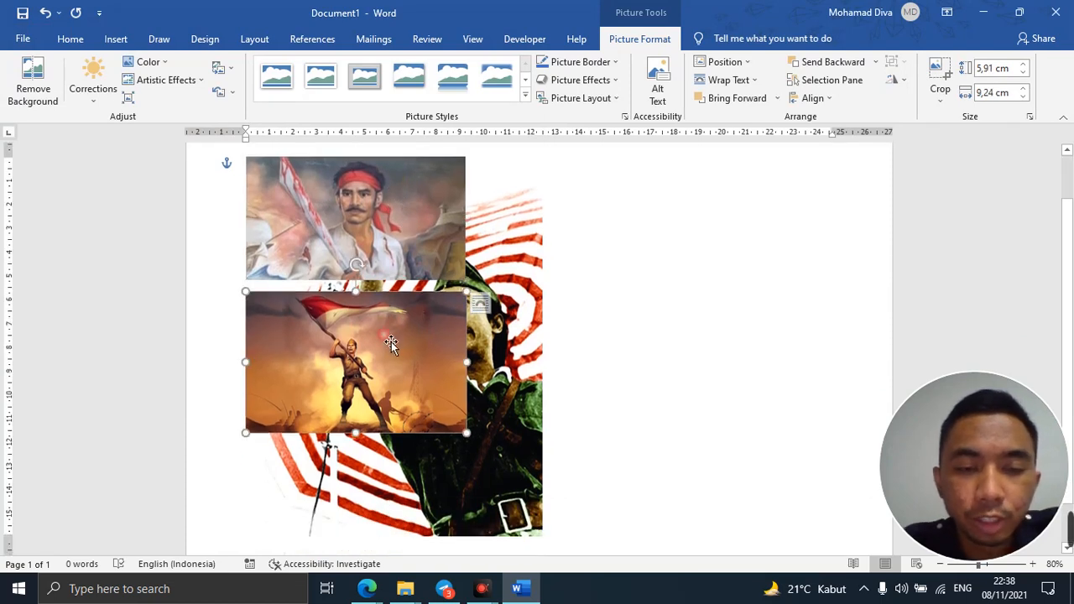
left_click(414, 244)
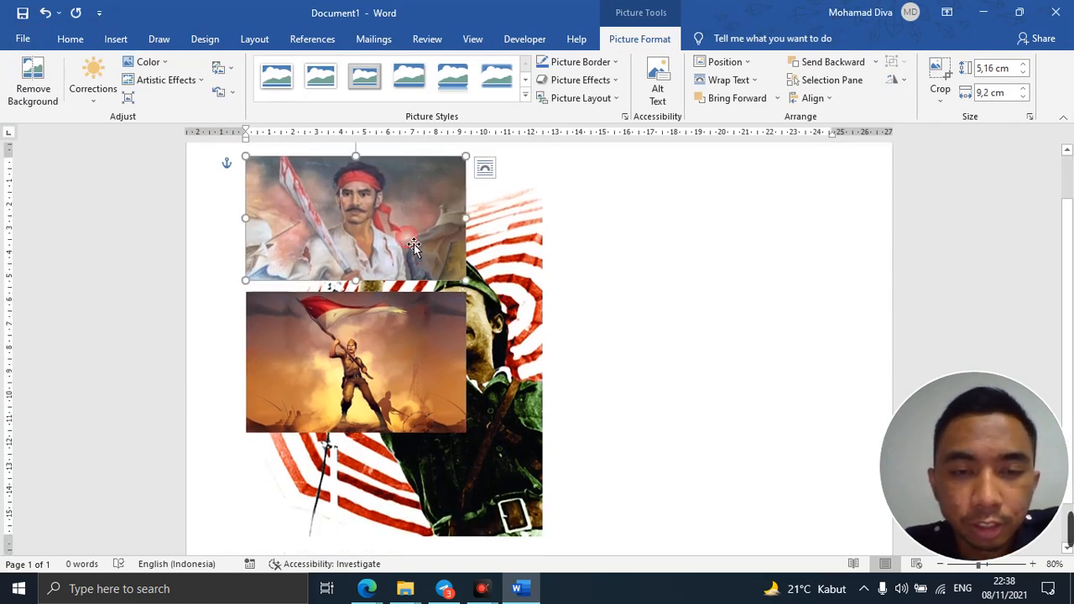
left_click(486, 169)
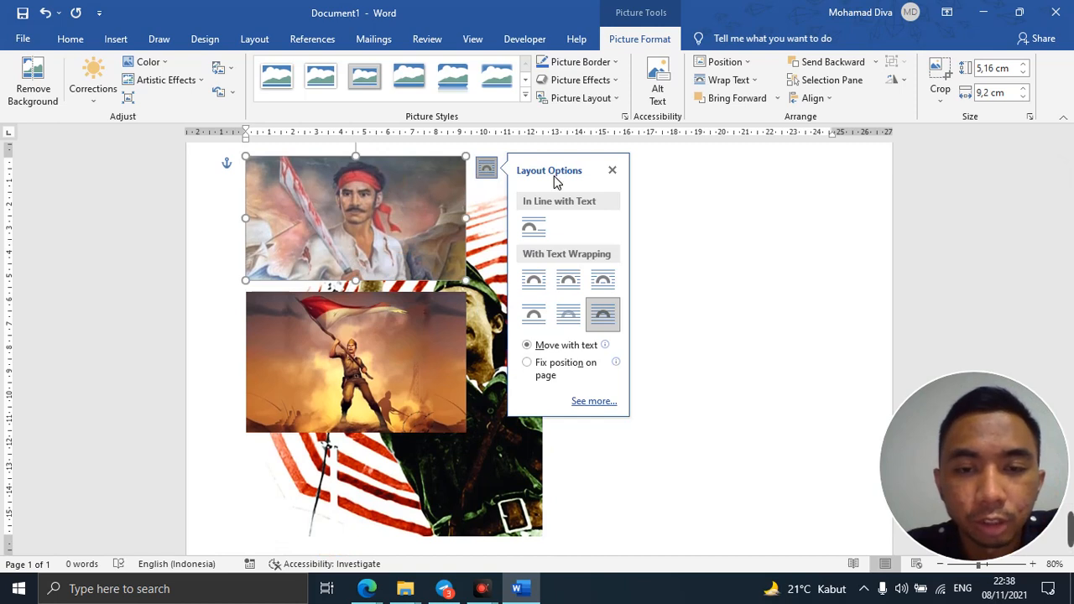
Try Behind Text wrapping on the newly inserted picture, and set it to In Front of Text instead
left_click(482, 475)
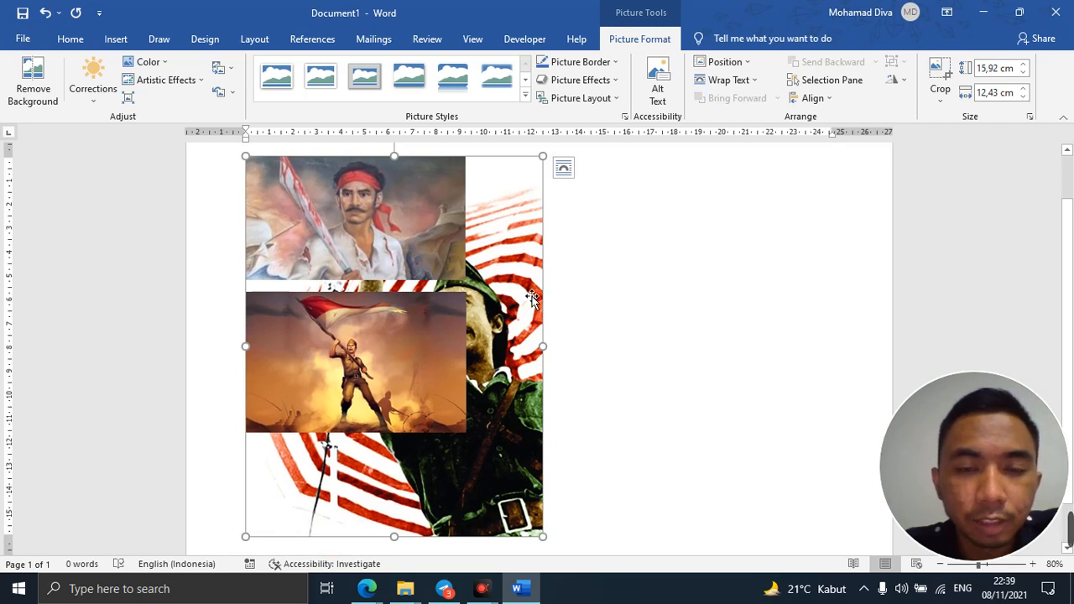
left_click(563, 169)
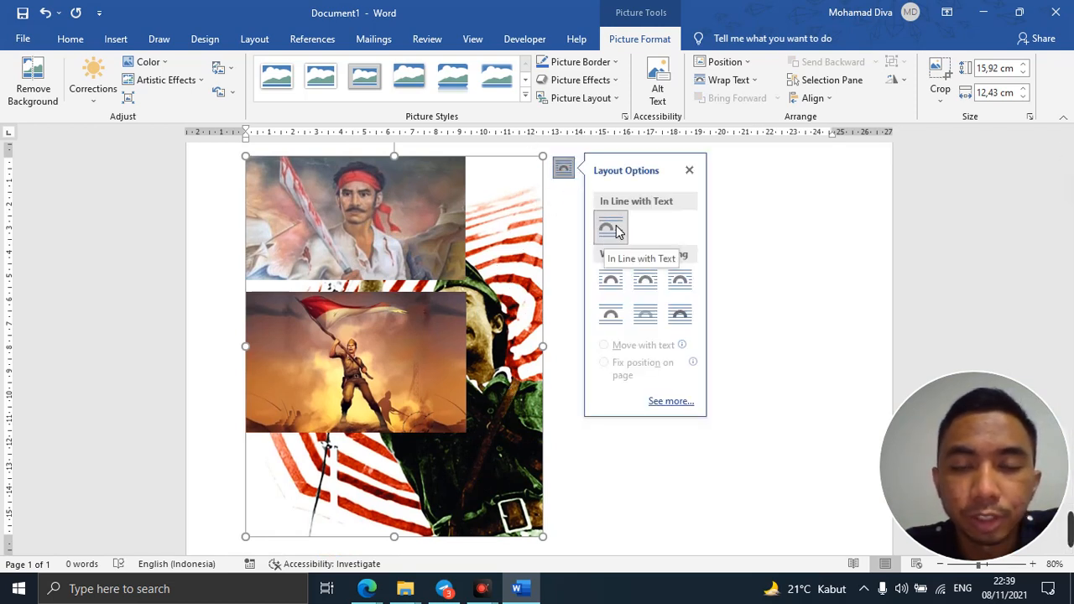
left_click(647, 316)
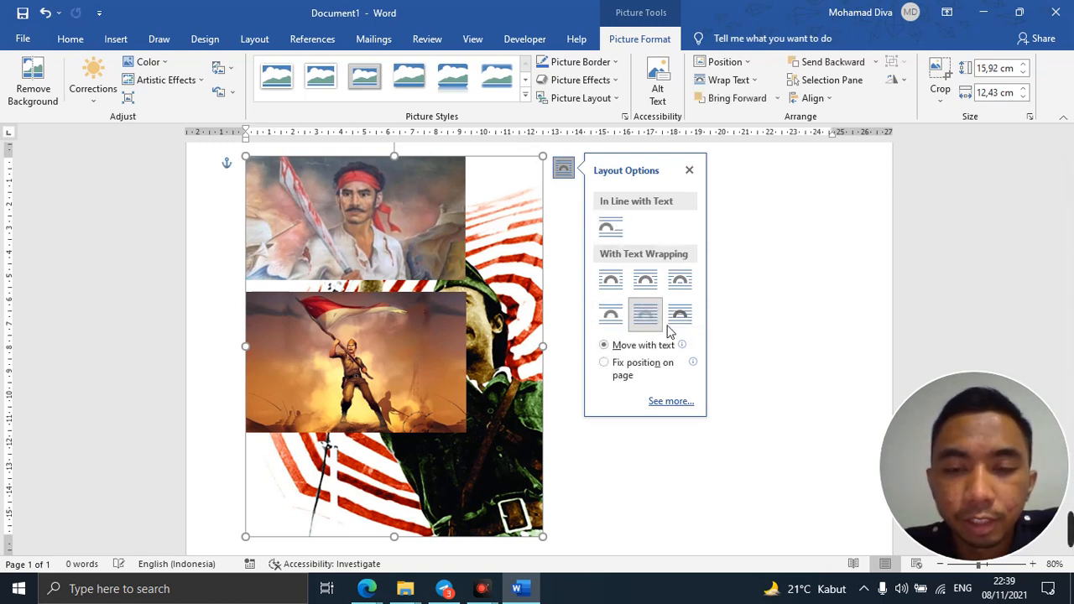
left_click(681, 324)
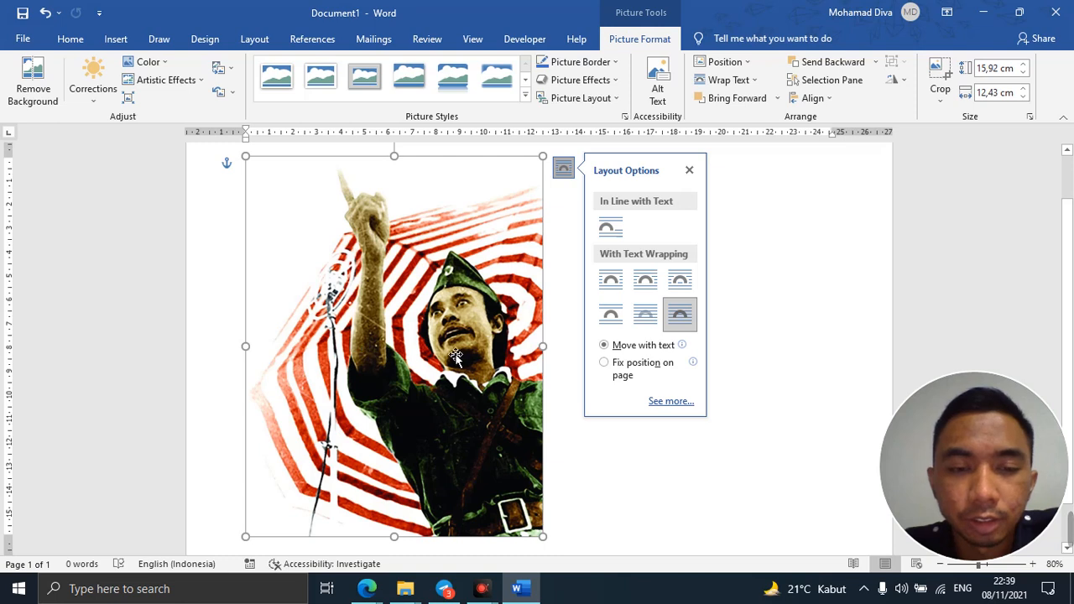
Move the new picture beside the two stacked pictures and shrink it proportionally to about their combined height
left_click_drag(369, 351, 625, 334)
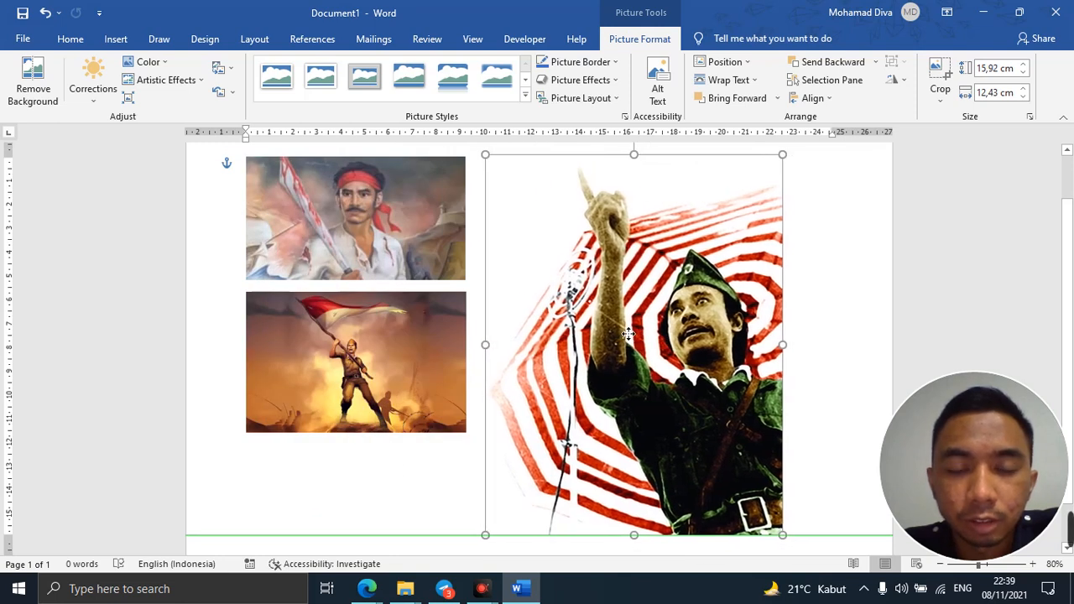
scroll(434, 297, "down", 1)
scroll(428, 219, "up", 2)
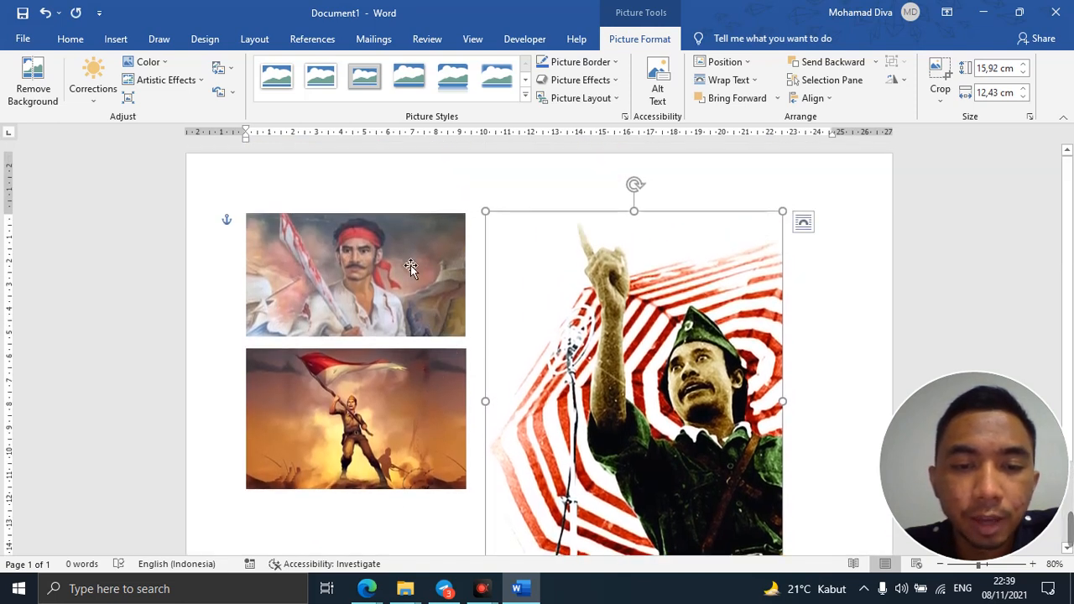
scroll(587, 308, "down", 3)
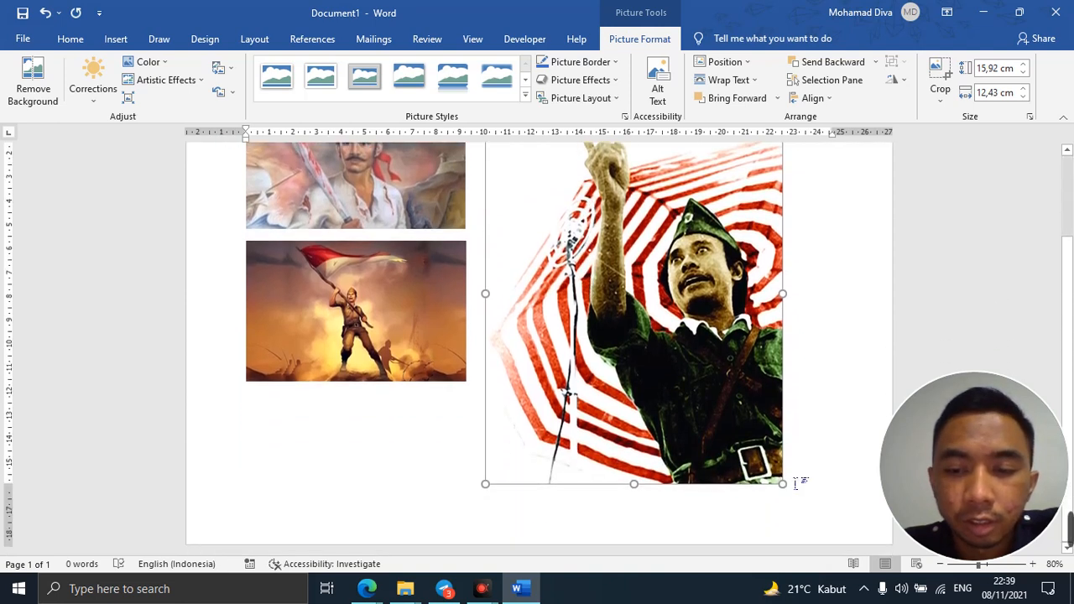
left_click_drag(782, 484, 710, 400)
scroll(711, 436, "up", 2)
left_click(774, 357)
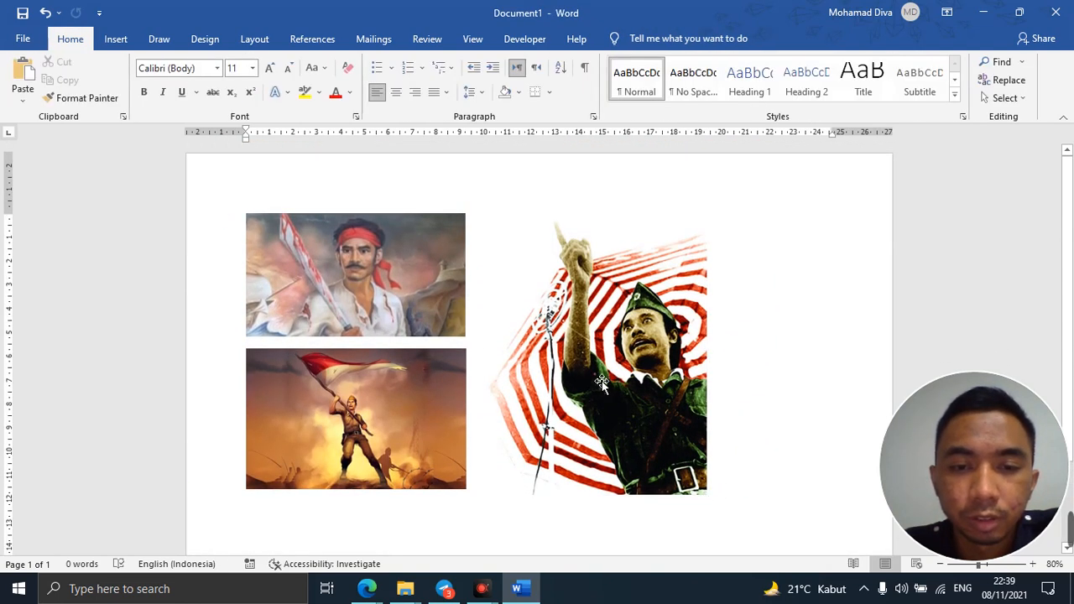
left_click(661, 382)
left_click(762, 426)
left_click(640, 407)
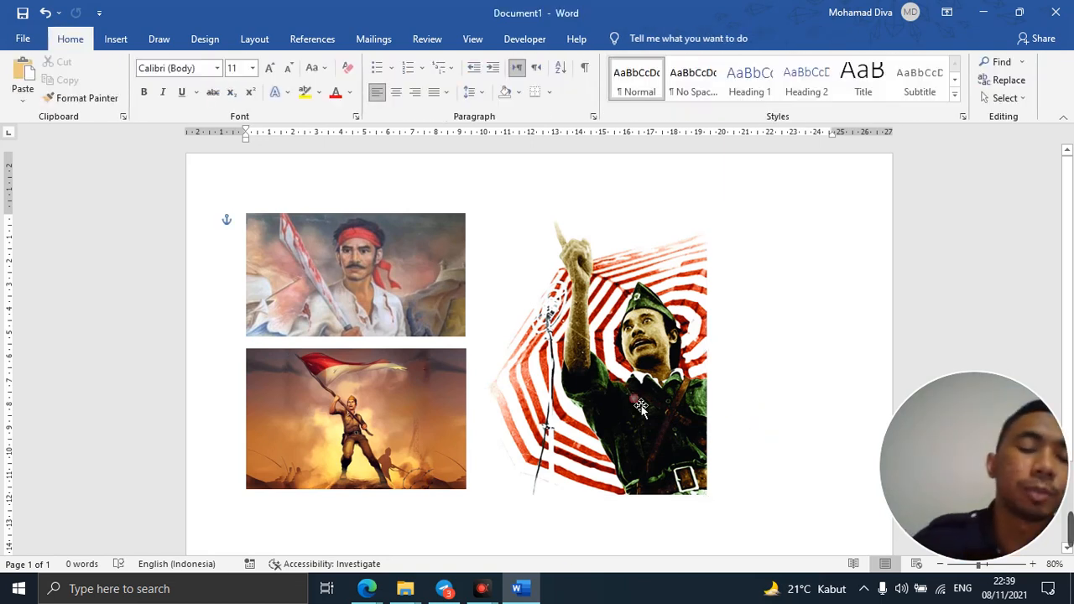
left_click(779, 479)
scroll(778, 479, "down", 3)
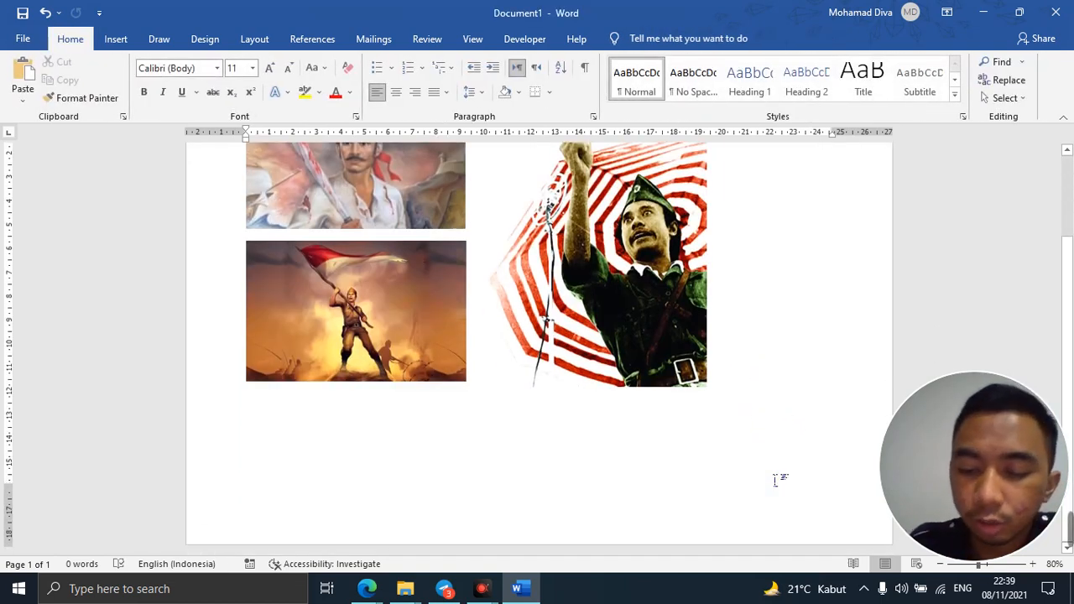
scroll(778, 480, "up", 1)
scroll(705, 445, "up", 2)
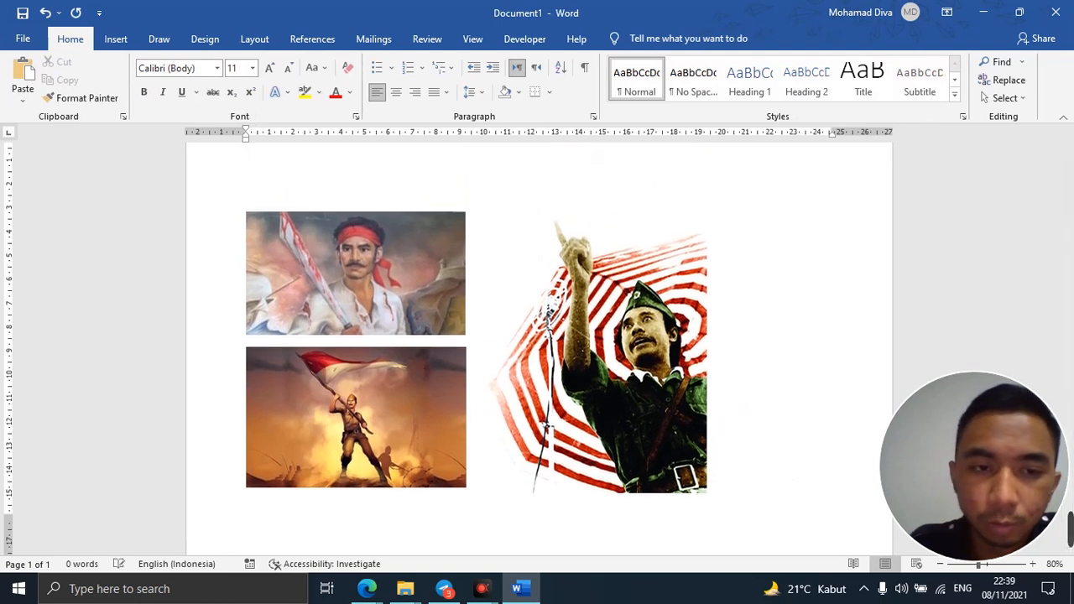
Move the red-headband hero and flag-bearer pictures up to the page's upper margin, keeping them stacked
scroll(313, 303, "up", 2)
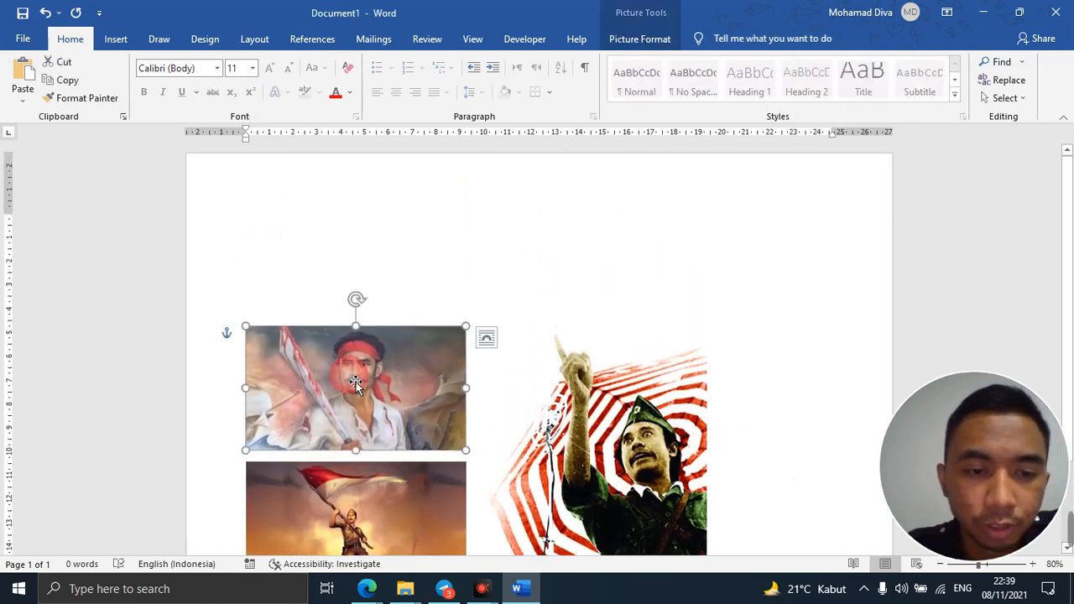
left_click_drag(355, 383, 344, 296)
left_click_drag(353, 489, 353, 378)
left_click(498, 312)
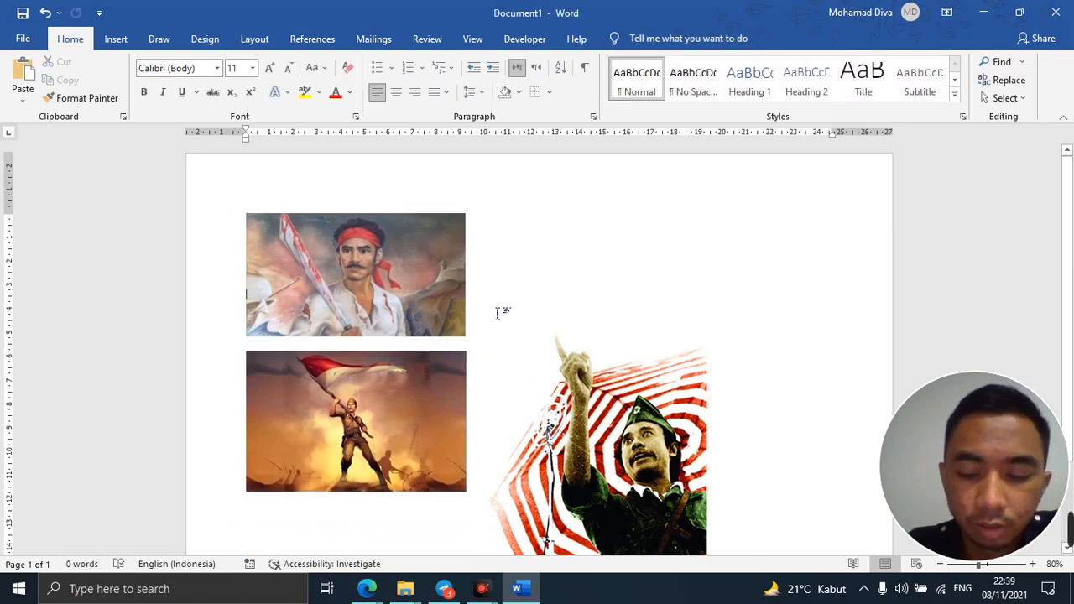
Add a run of blank lines so the text cursor moves down toward the end of the first page
key("Return")
key("Return")
key("Return")
key("Return")
key("Return")
key("Return")
key("Return")
key("Return")
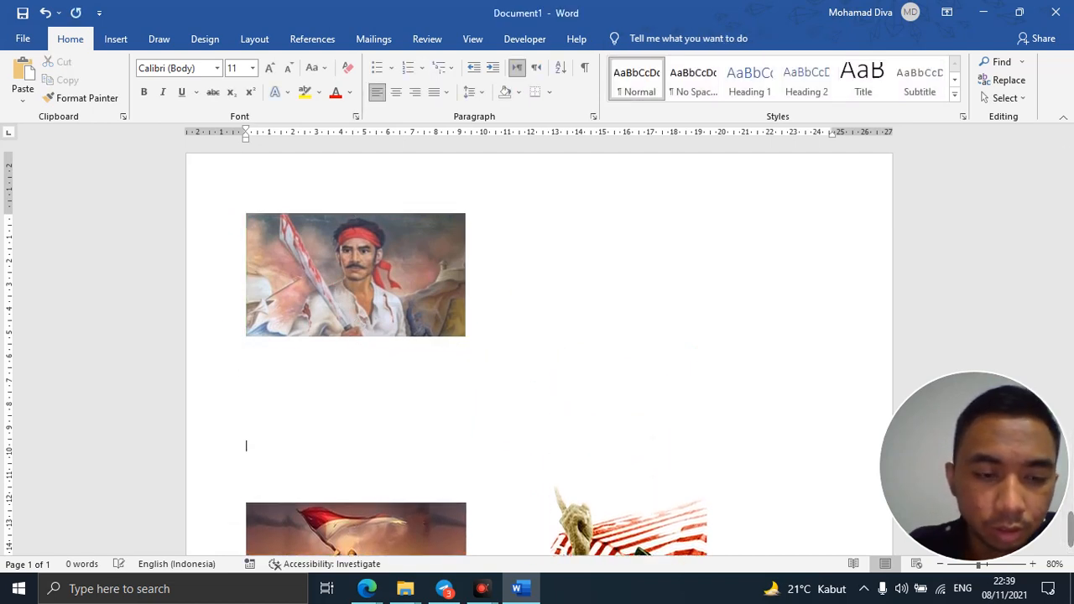
scroll(323, 394, "down", 2)
key("Return")
key("Return")
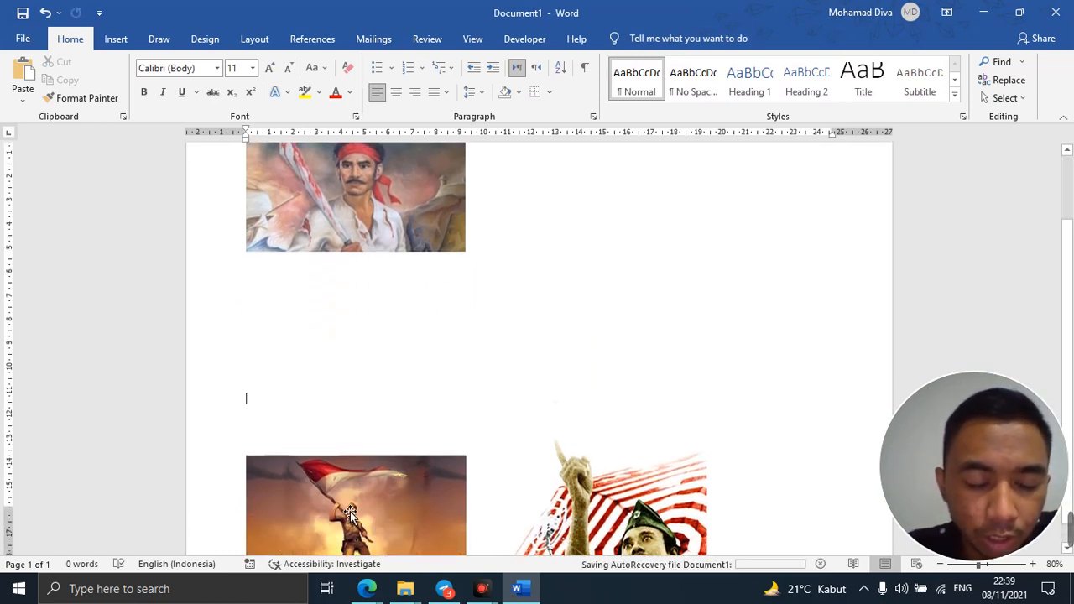
scroll(331, 407, "up", 1)
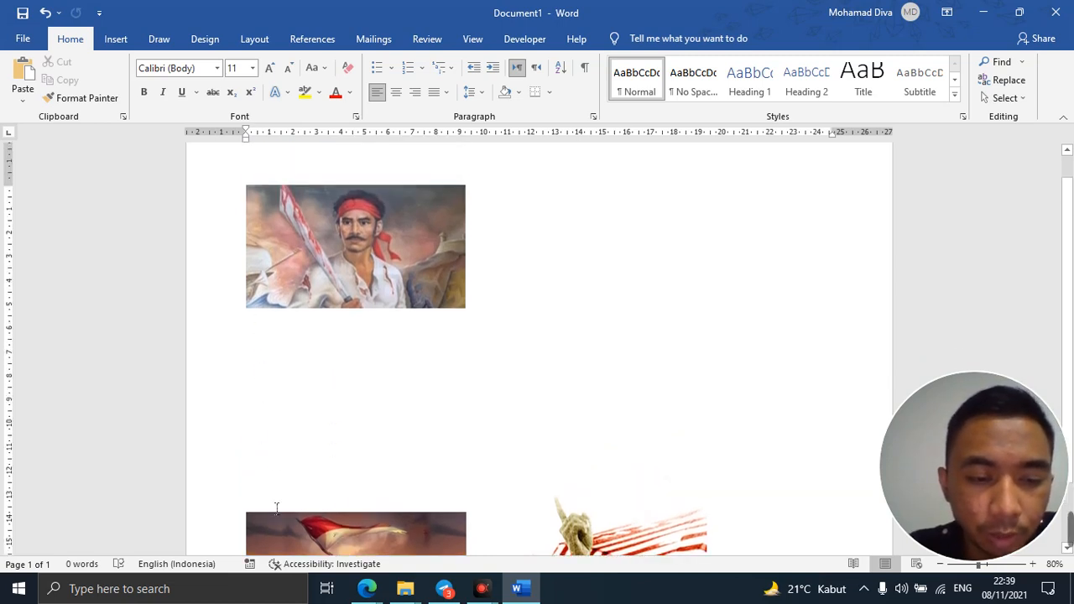
Move the flag-bearer picture back under the red-headband hero and place the striped-background hero beside the two
left_click_drag(277, 550, 315, 384)
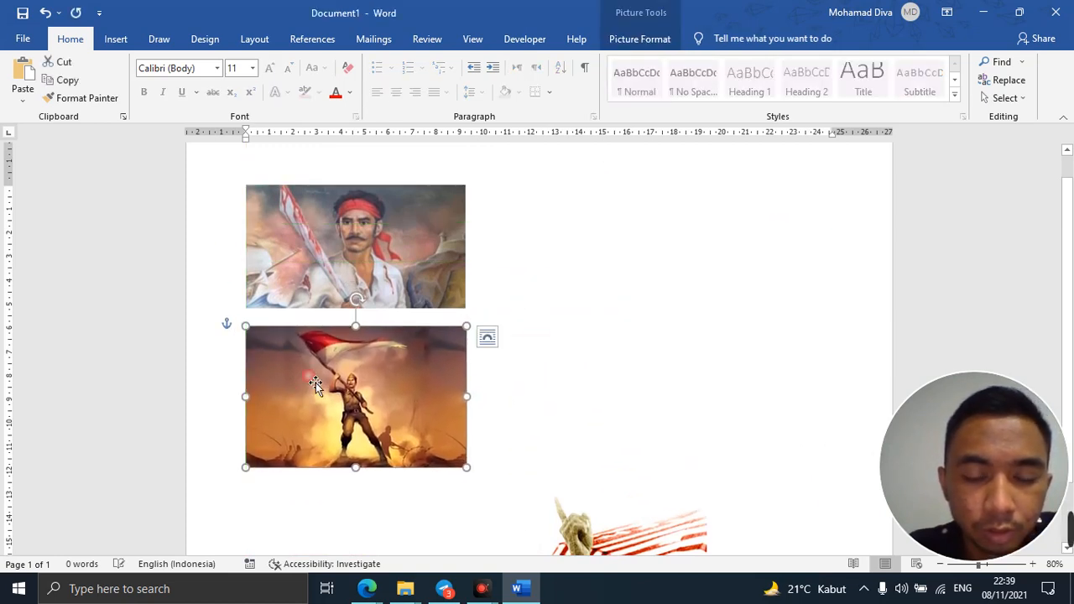
left_click_drag(647, 523, 670, 237)
left_click(854, 329)
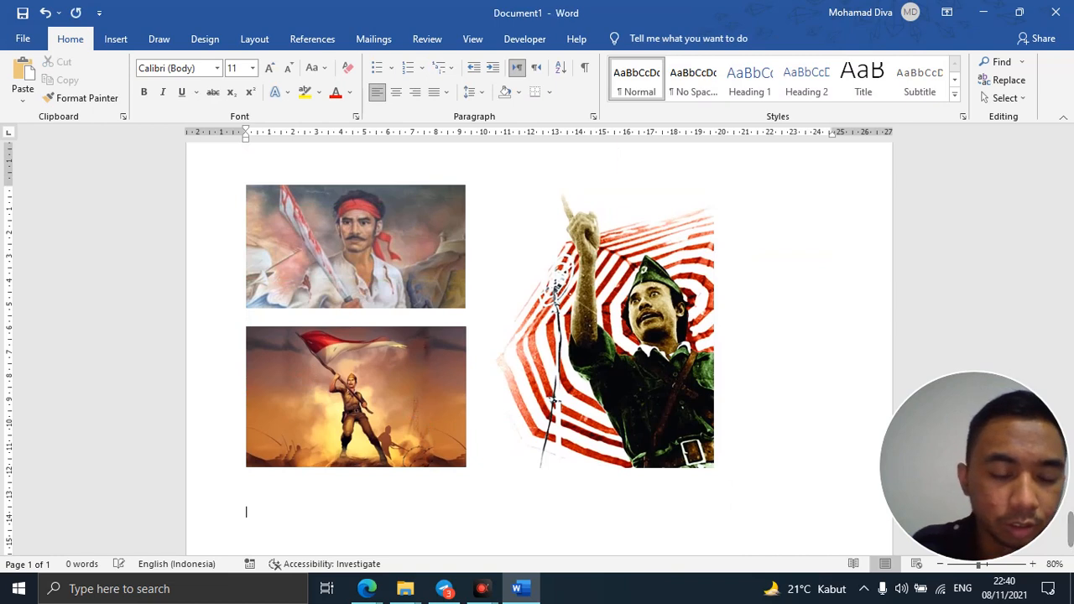
Open the online picture search to insert another picture after the arranged ones
scroll(309, 459, "down", 2)
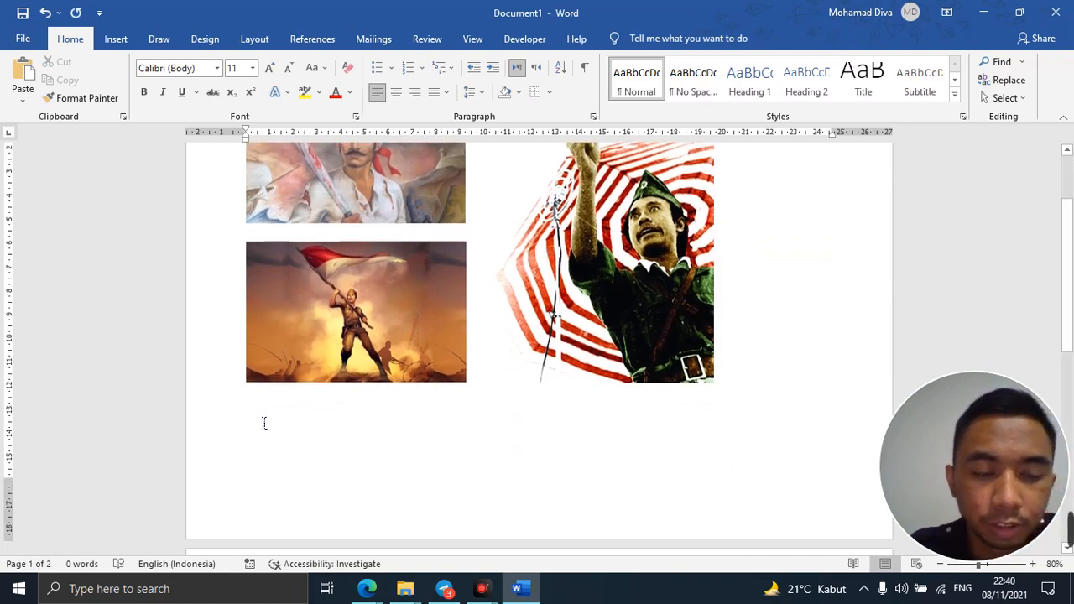
scroll(278, 386, "down", 3)
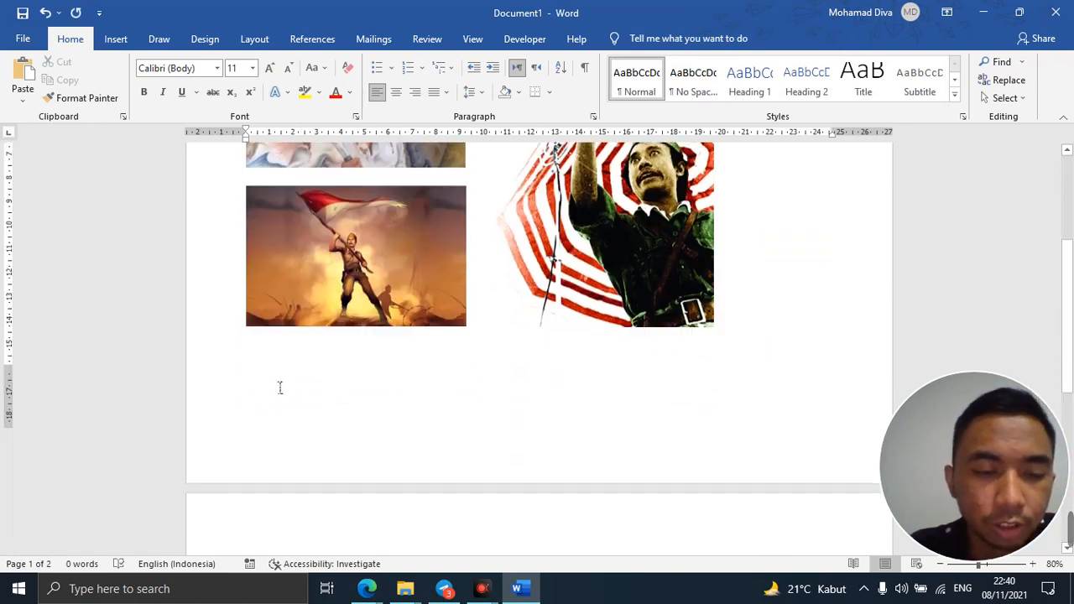
scroll(374, 350, "up", 6)
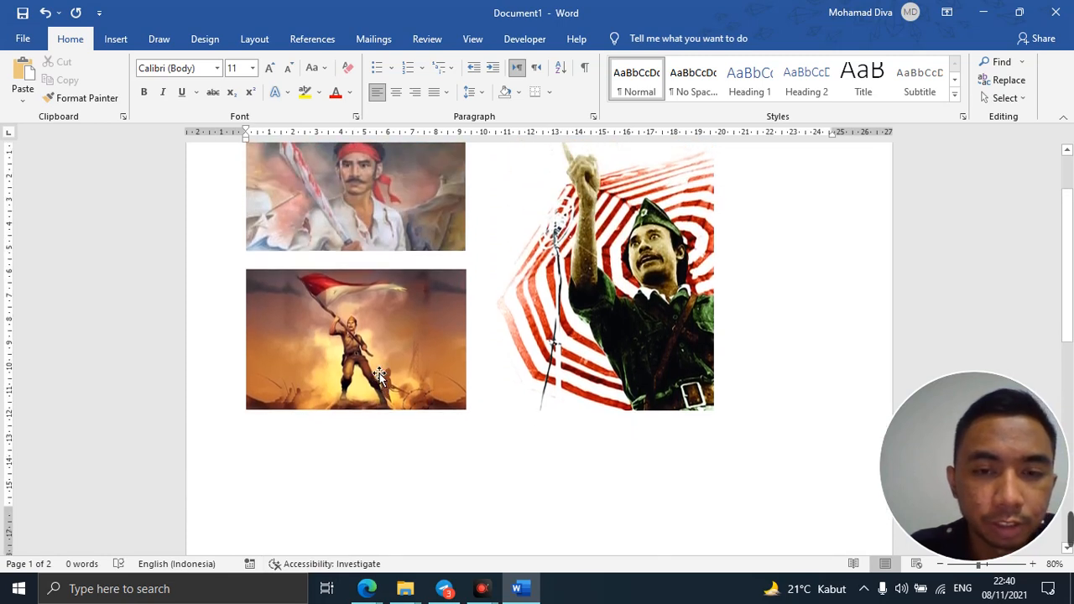
scroll(279, 404, "down", 2)
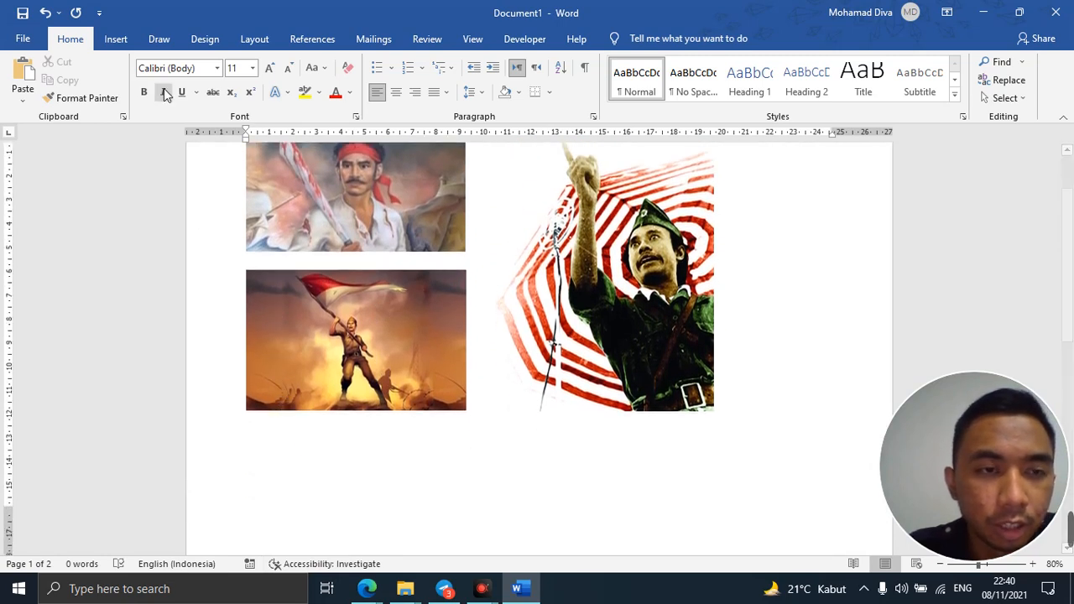
left_click(134, 43)
left_click(161, 84)
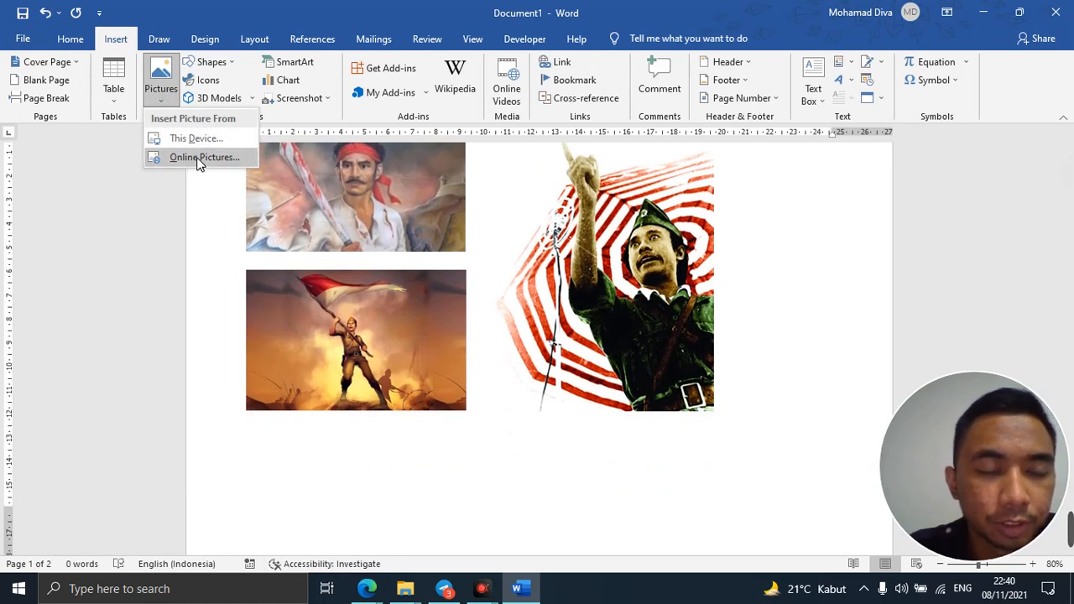
left_click(200, 158)
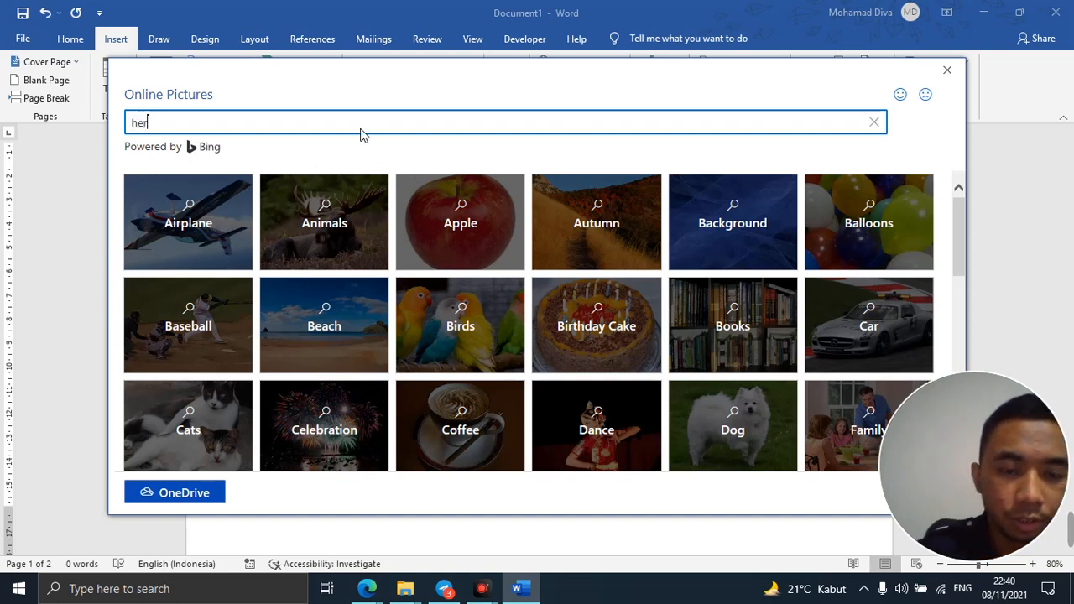
Search the online pictures for "pahlawan indonesia"
type("h")
key("BackSpace")
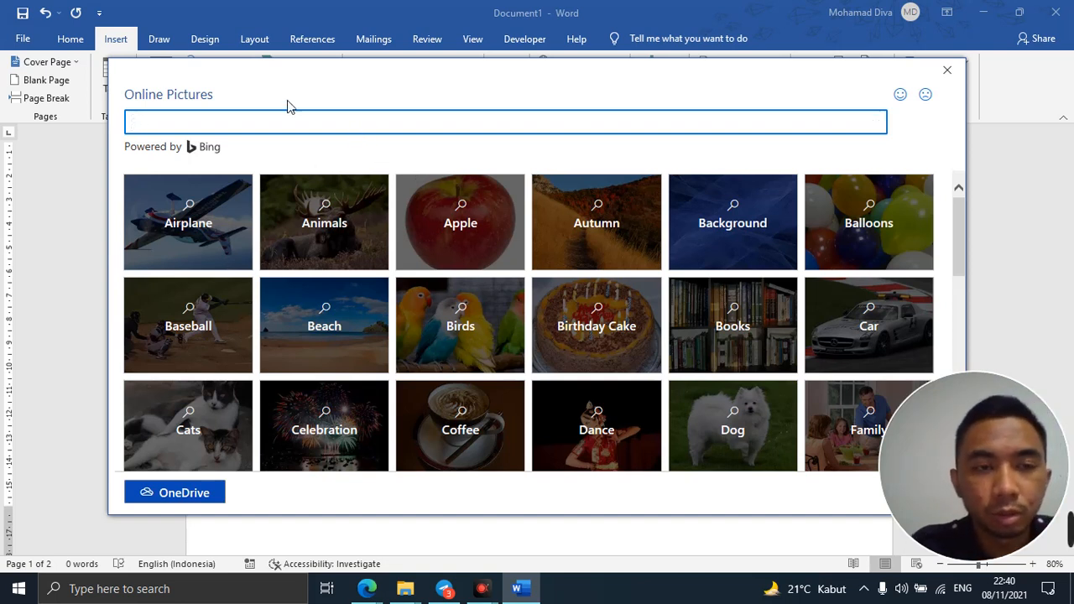
scroll(423, 319, "down", 3)
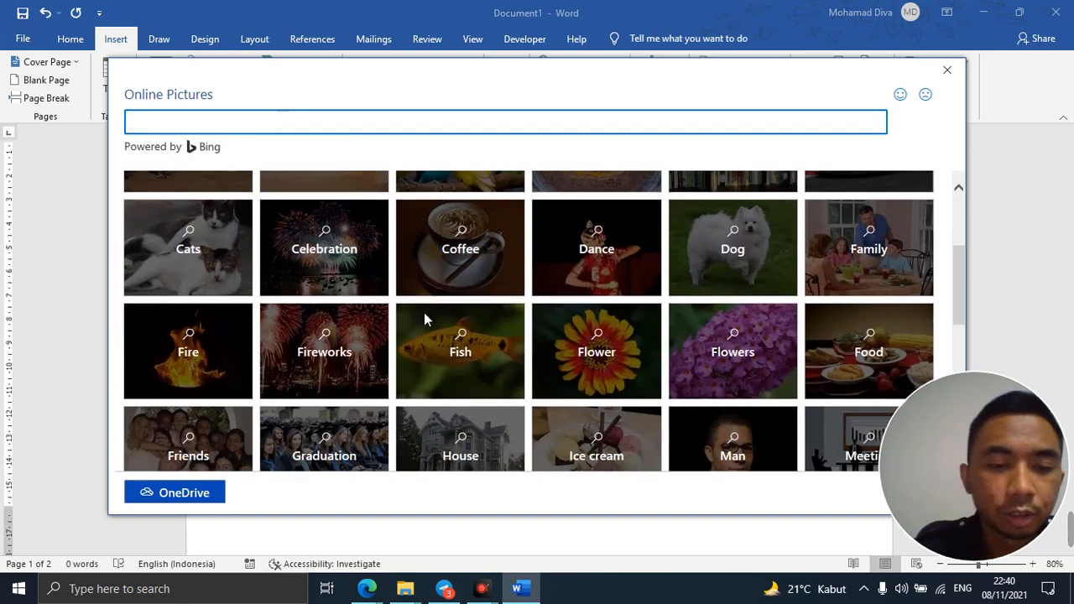
scroll(456, 336, "up", 3)
scroll(456, 327, "down", 3)
scroll(452, 331, "up", 3)
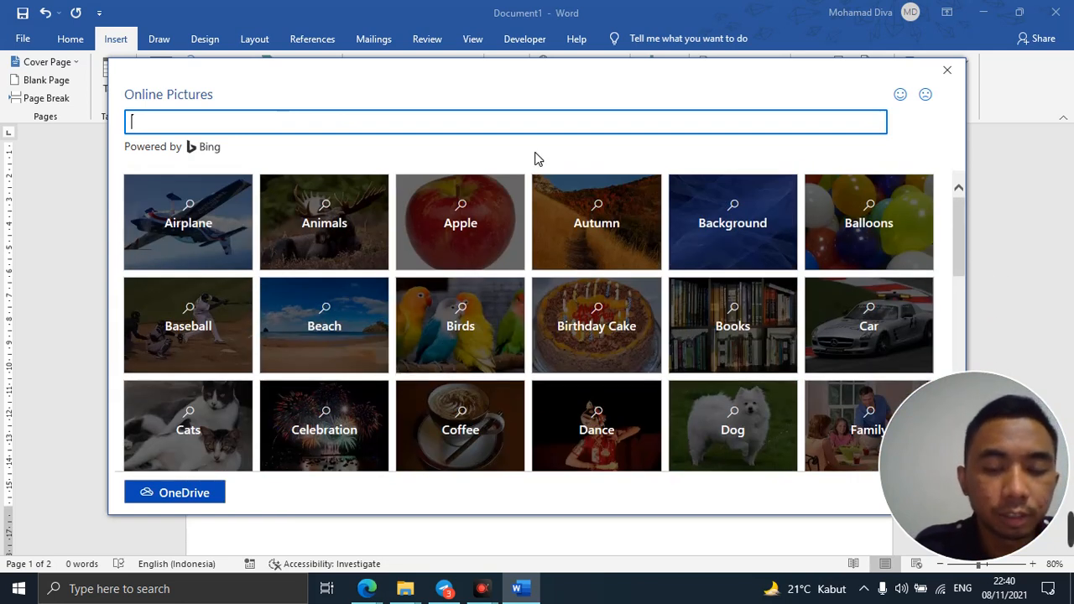
type("pahlawan indonesia")
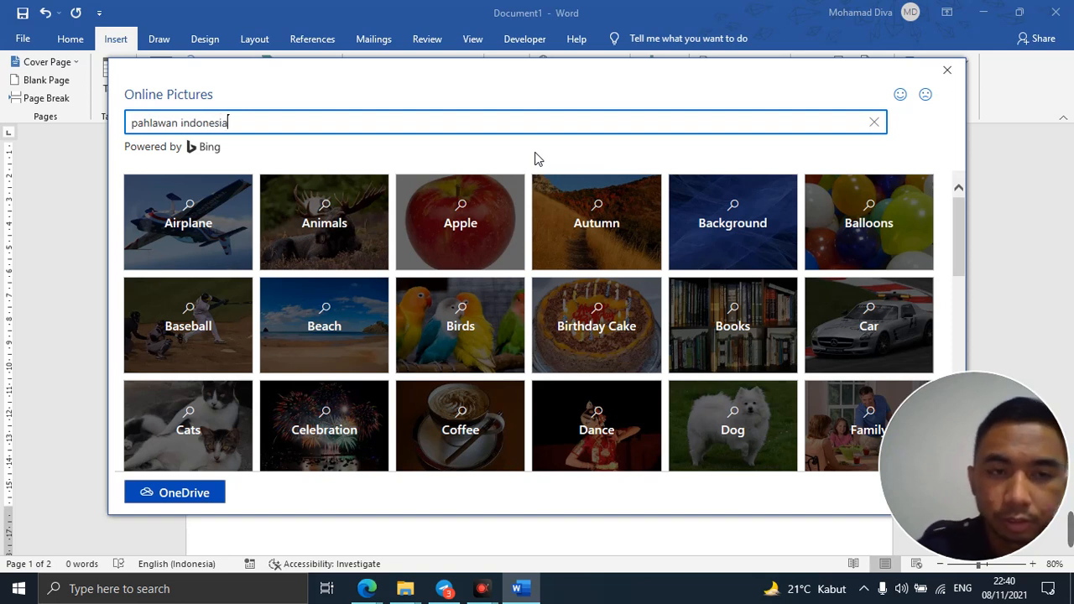
key("Return")
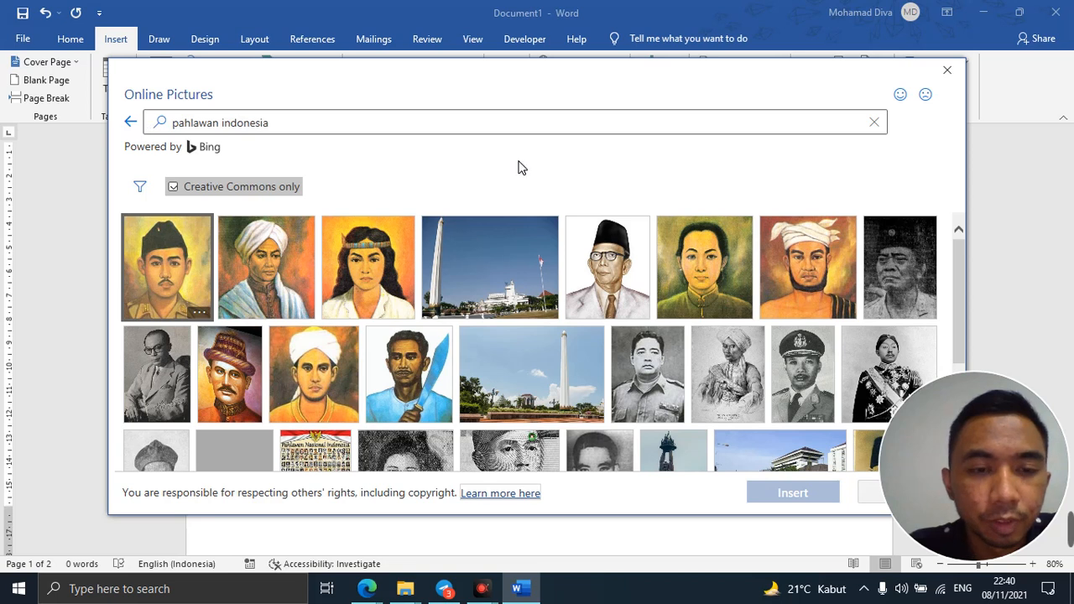
Browse the search results and insert the painted portrait of the hero in a white turban and light blue shawl
scroll(529, 318, "down", 3)
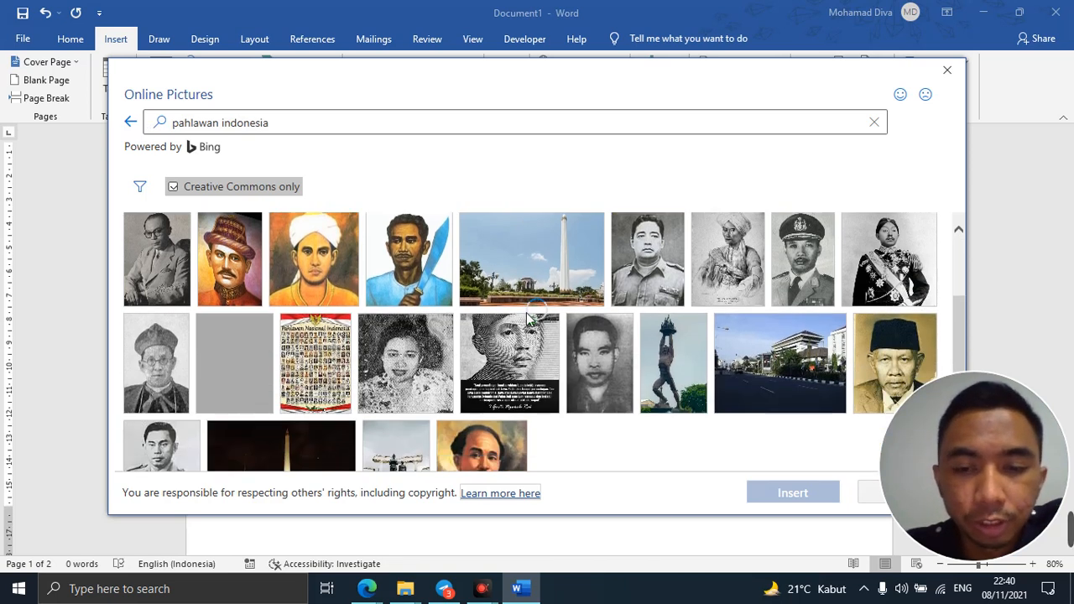
scroll(638, 403, "down", 5)
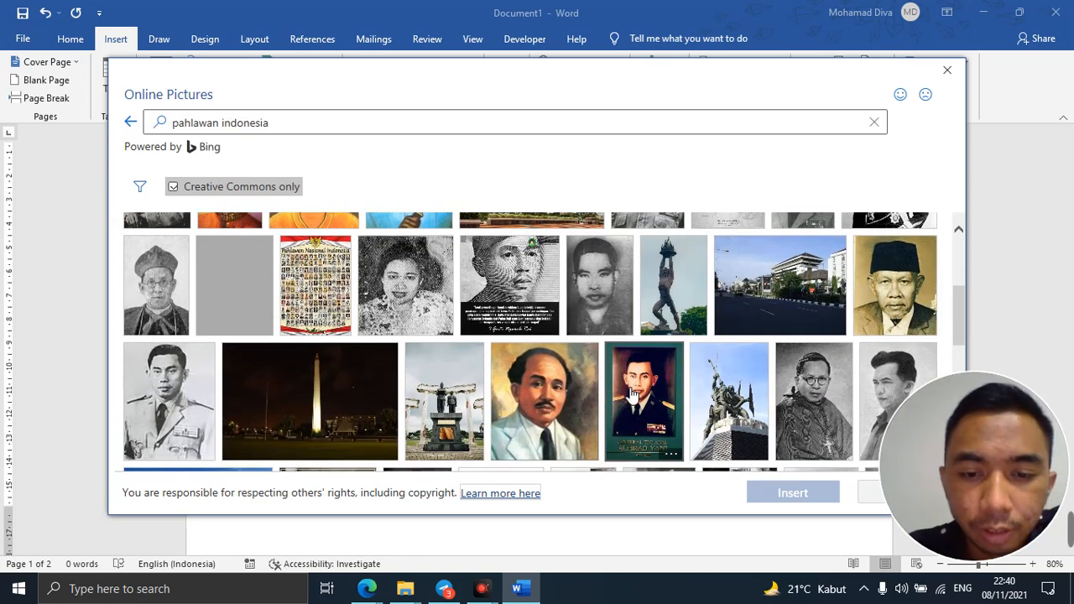
scroll(633, 394, "up", 5)
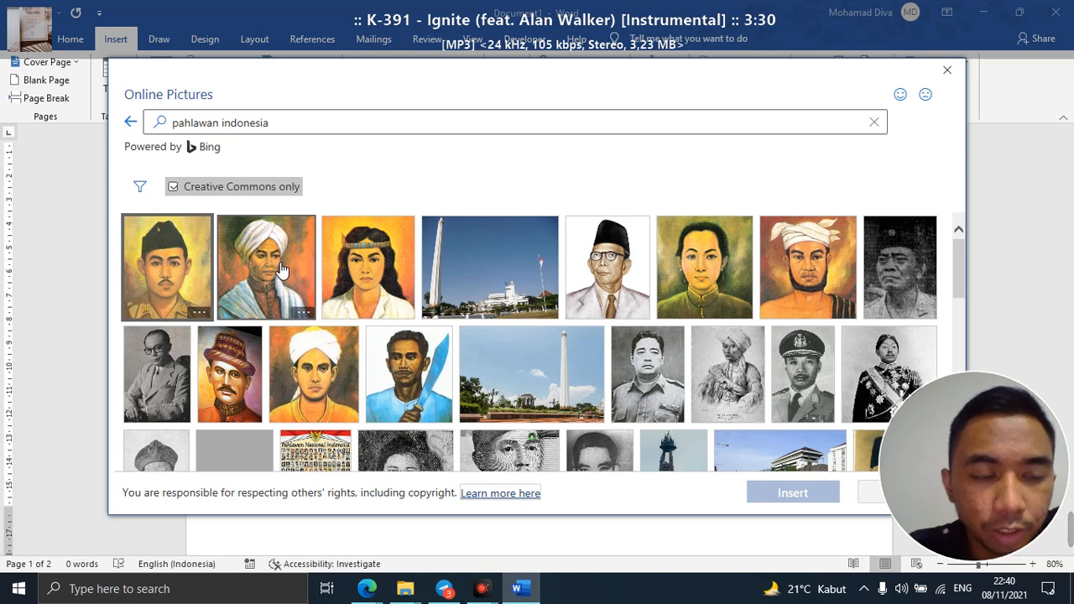
left_click(281, 268)
left_click(812, 492)
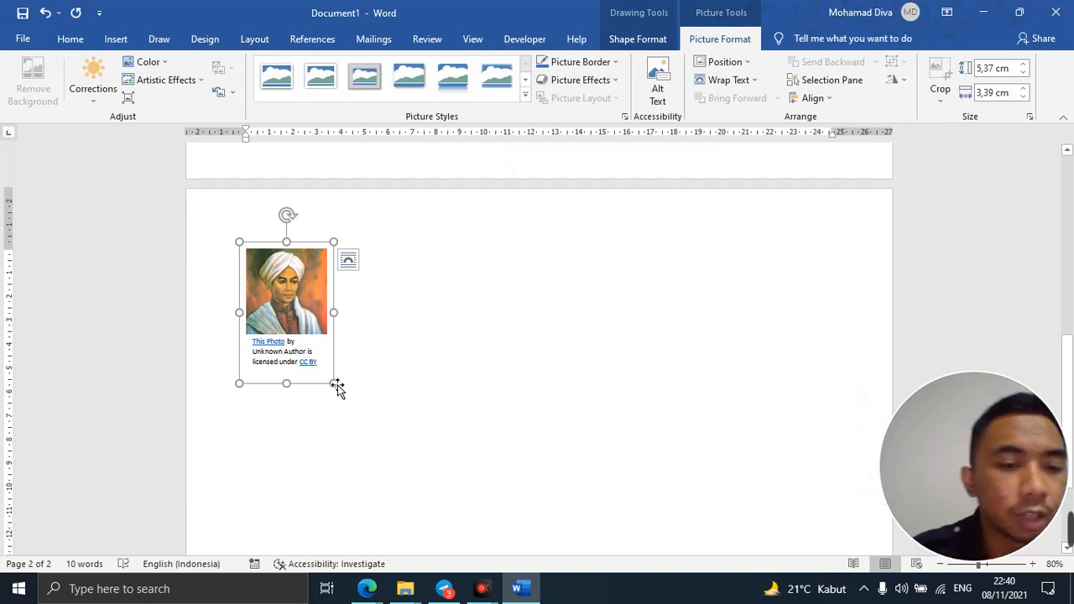
Enlarge the inserted portrait group to about 10.52 cm high by 6.99 cm wide and delete its license caption
left_click_drag(335, 383, 421, 507)
scroll(352, 193, "down", 2)
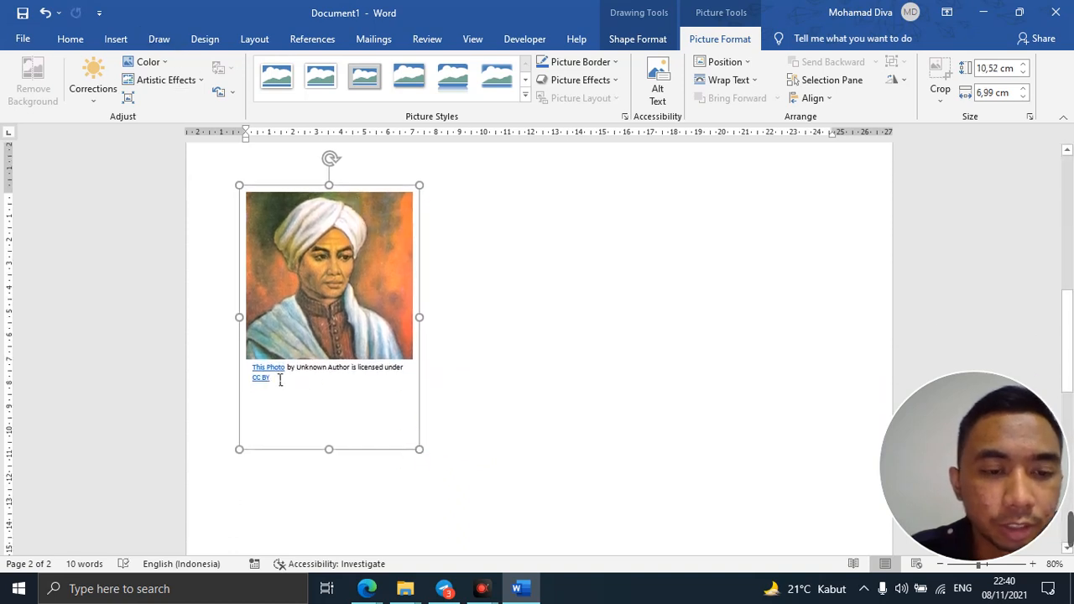
left_click(282, 386)
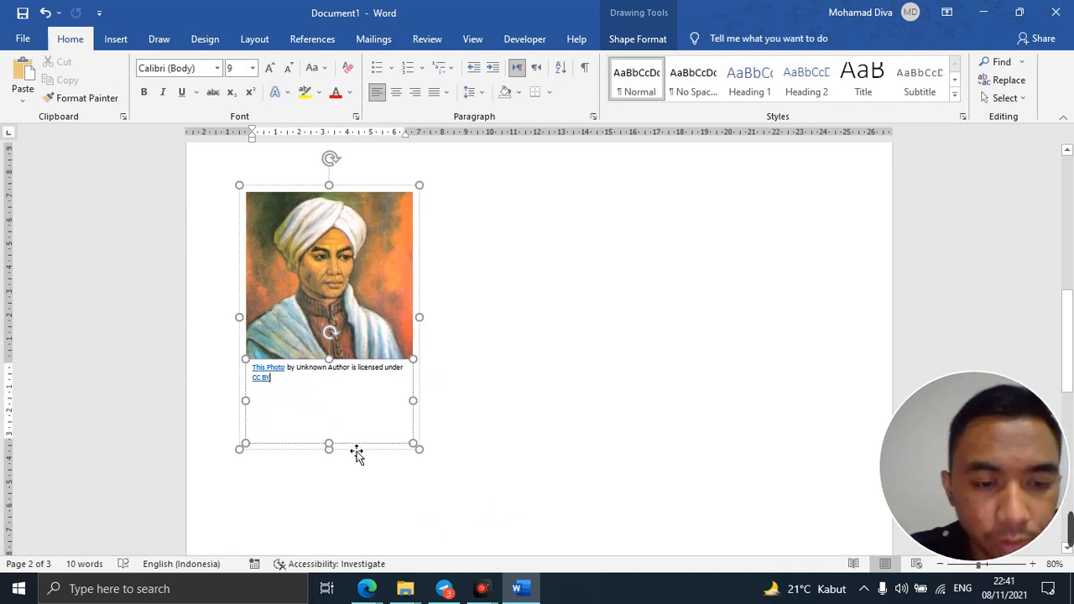
left_click(386, 372)
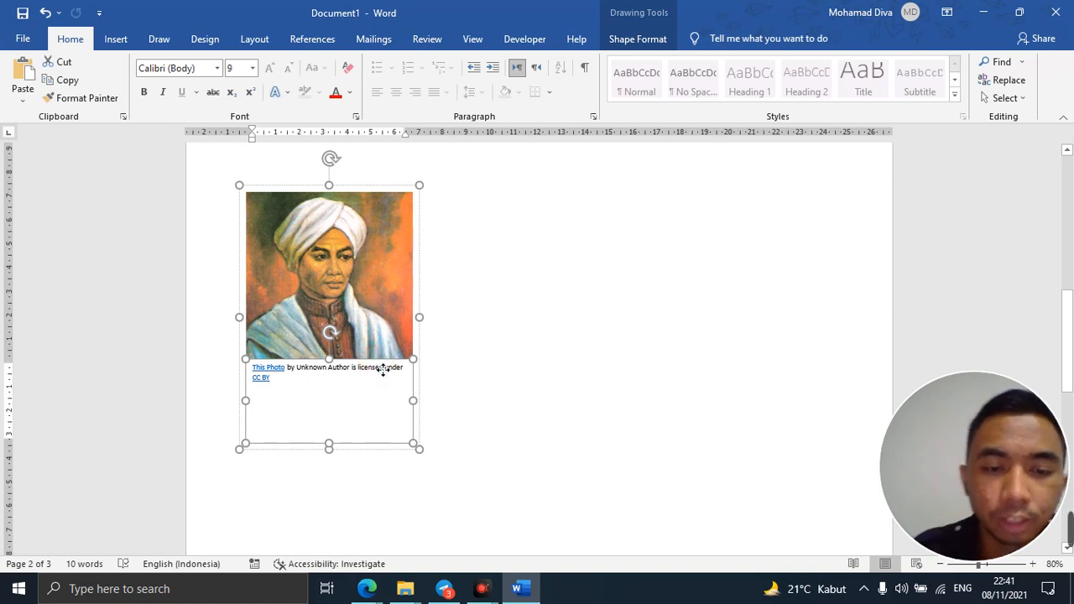
key("Delete")
left_click(420, 376)
left_click(418, 363)
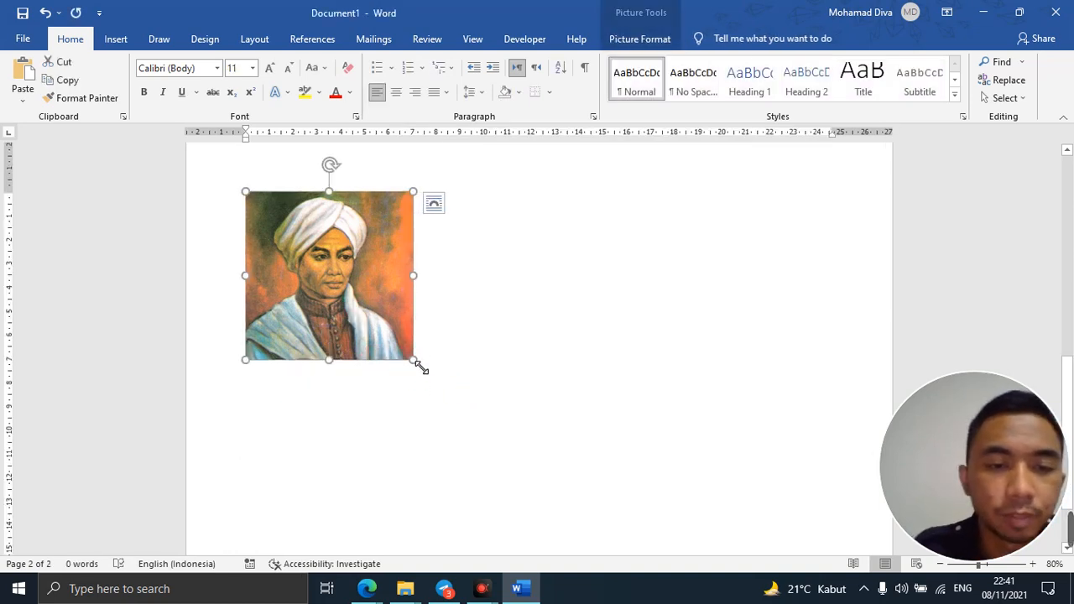
left_click(420, 391)
Set the white-turban portrait's text wrapping to In Front of Text
scroll(433, 422, "up", 5)
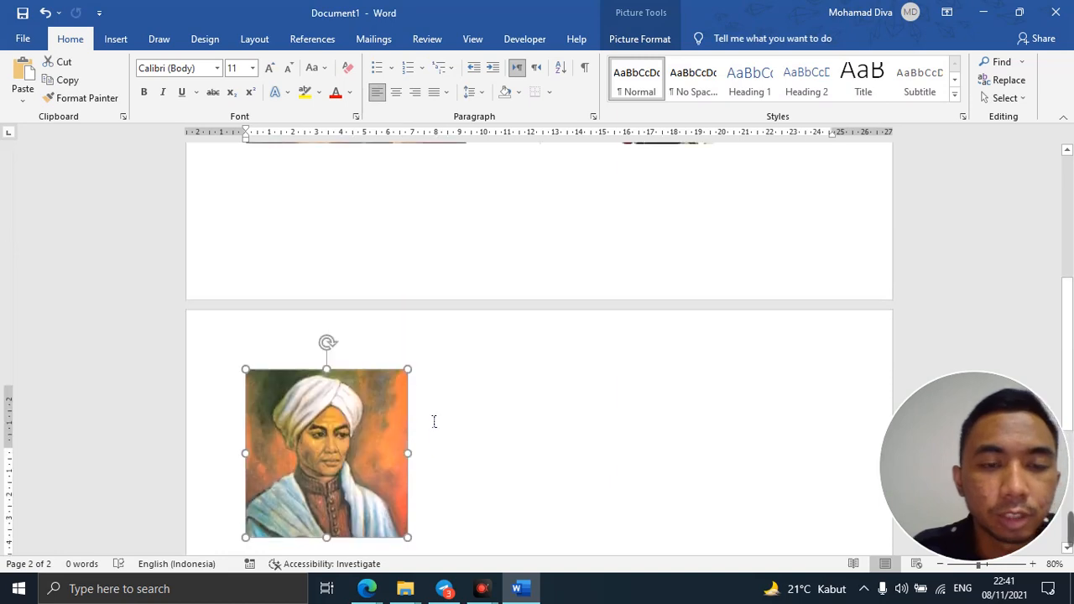
scroll(386, 458, "down", 2)
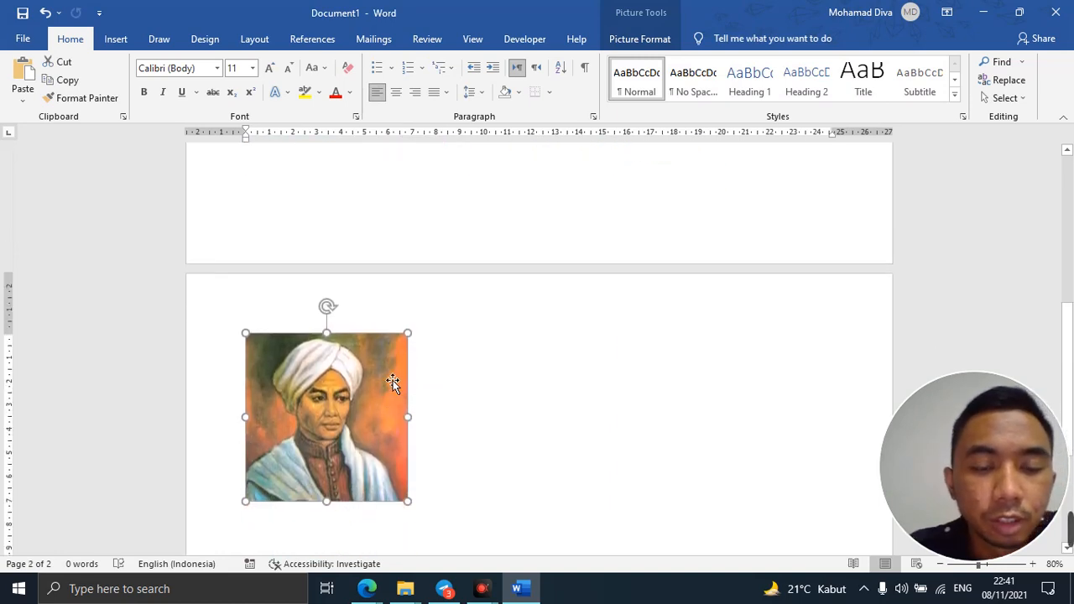
scroll(394, 426, "up", 6)
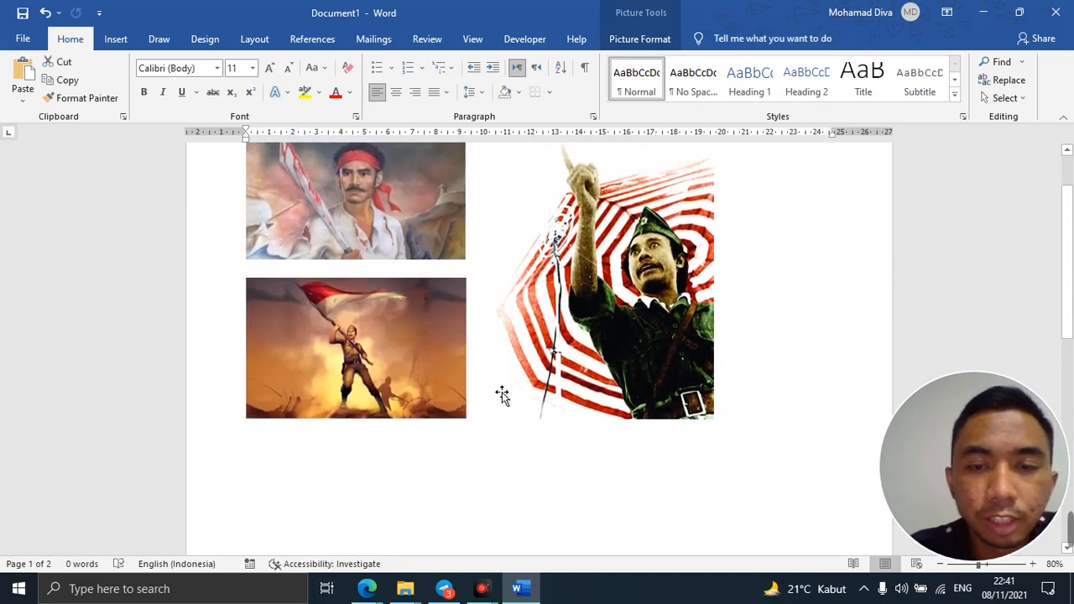
scroll(500, 395, "down", 3)
scroll(411, 441, "down", 4)
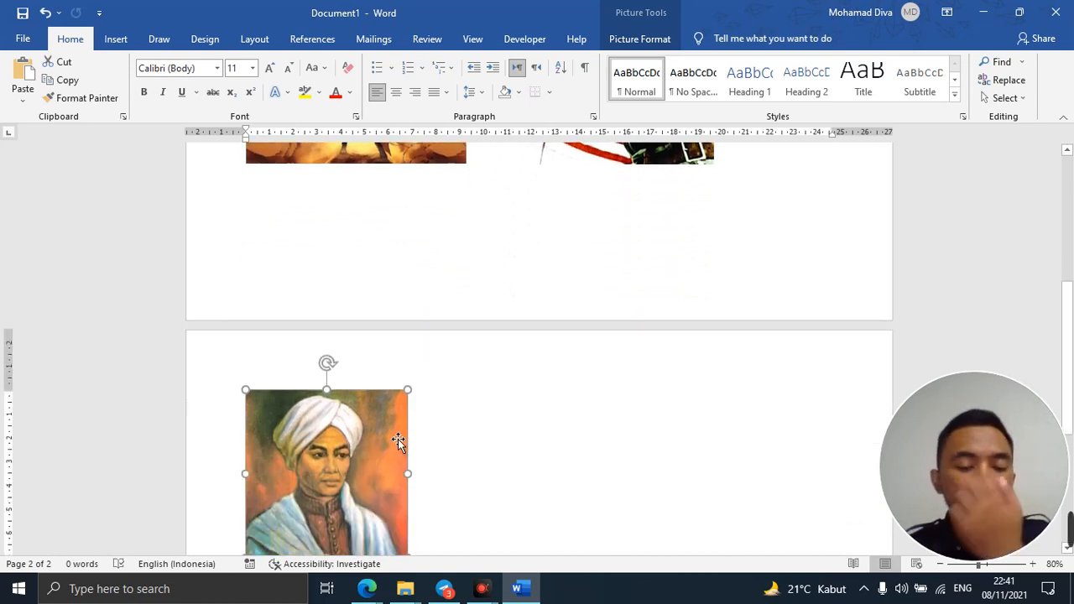
scroll(398, 438, "down", 1)
left_click(428, 316)
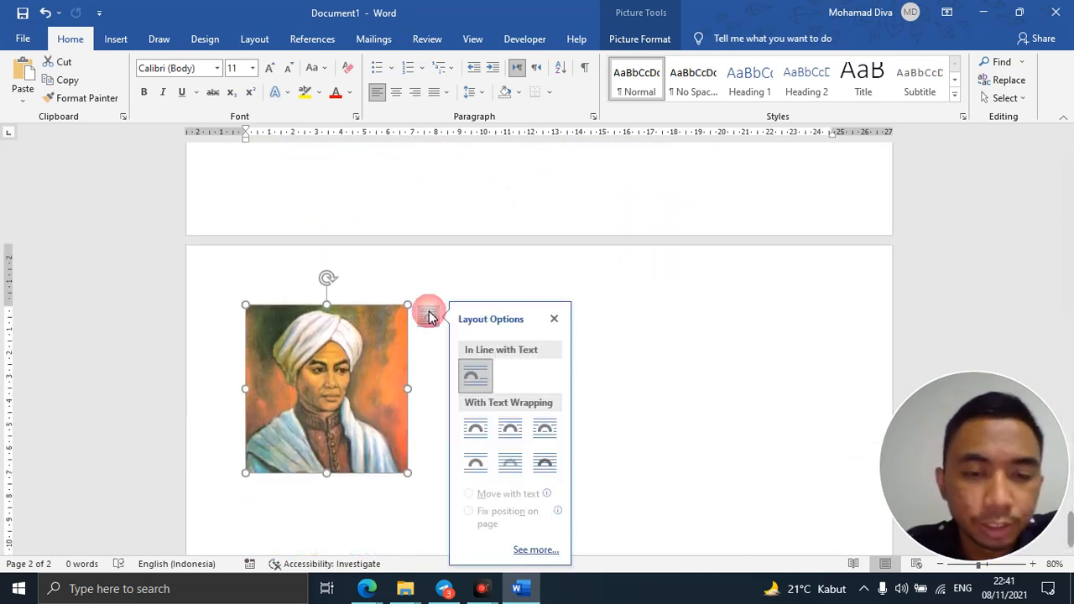
left_click(545, 458)
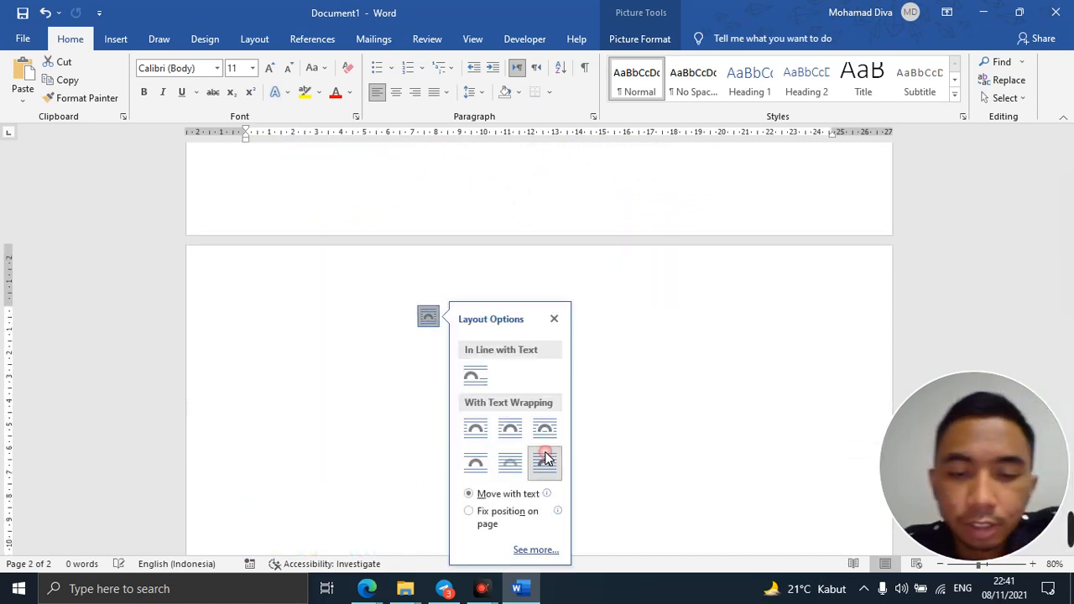
scroll(517, 503, "up", 5)
left_click(420, 225)
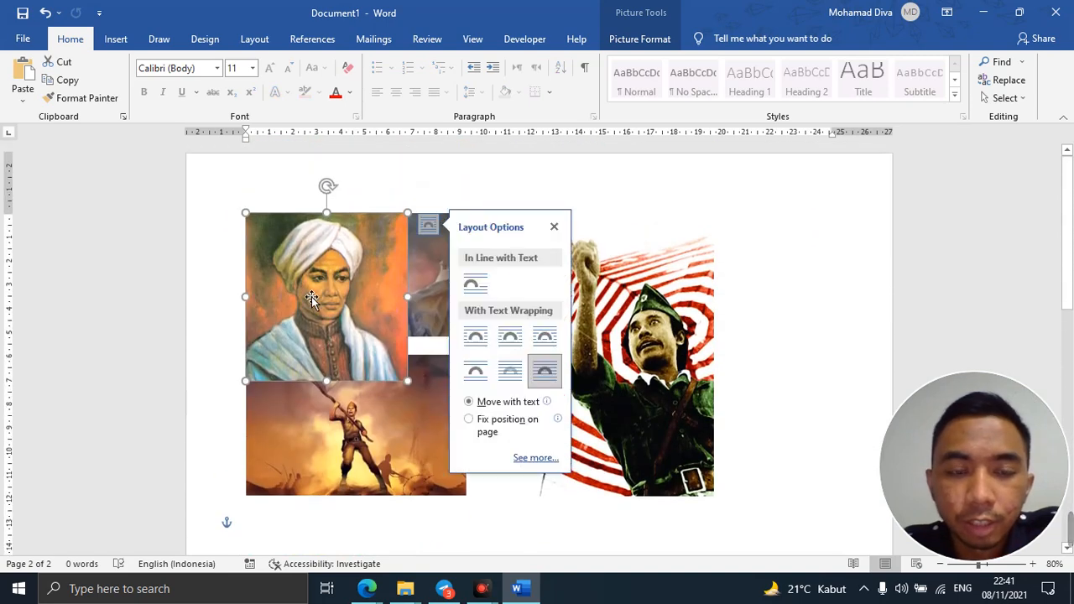
Place the white-turban portrait to the right of the striped-background hero, shrink it to fit, and shift the striped-background picture left
left_click_drag(352, 277, 821, 279)
left_click(535, 315)
left_click_drag(536, 314, 520, 315)
left_click(796, 288)
left_click_drag(885, 386, 847, 353)
left_click_drag(807, 317, 803, 315)
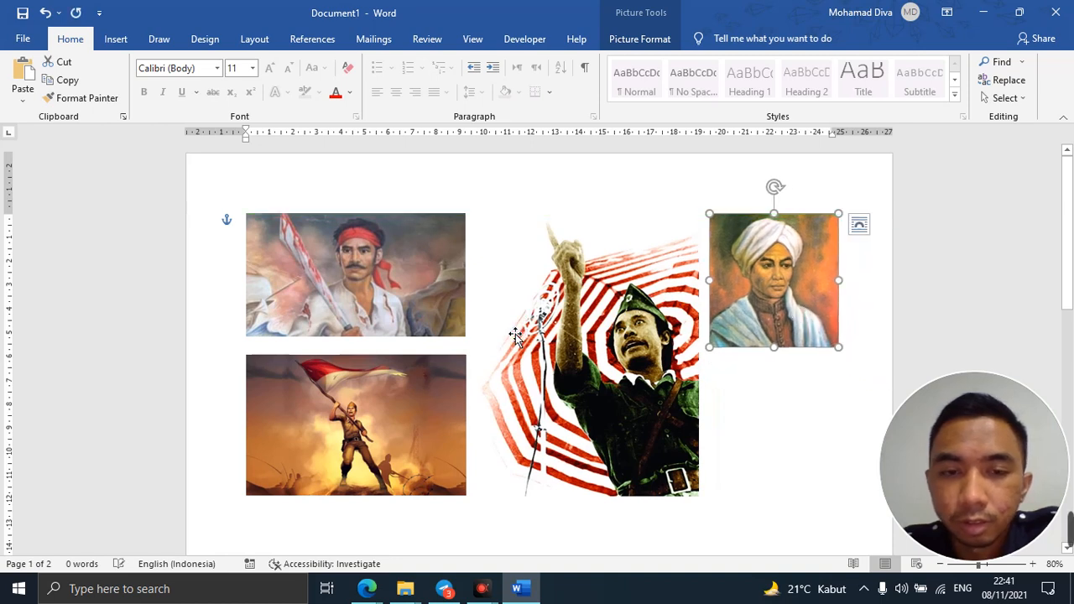
left_click(590, 329)
left_click_drag(590, 328, 584, 329)
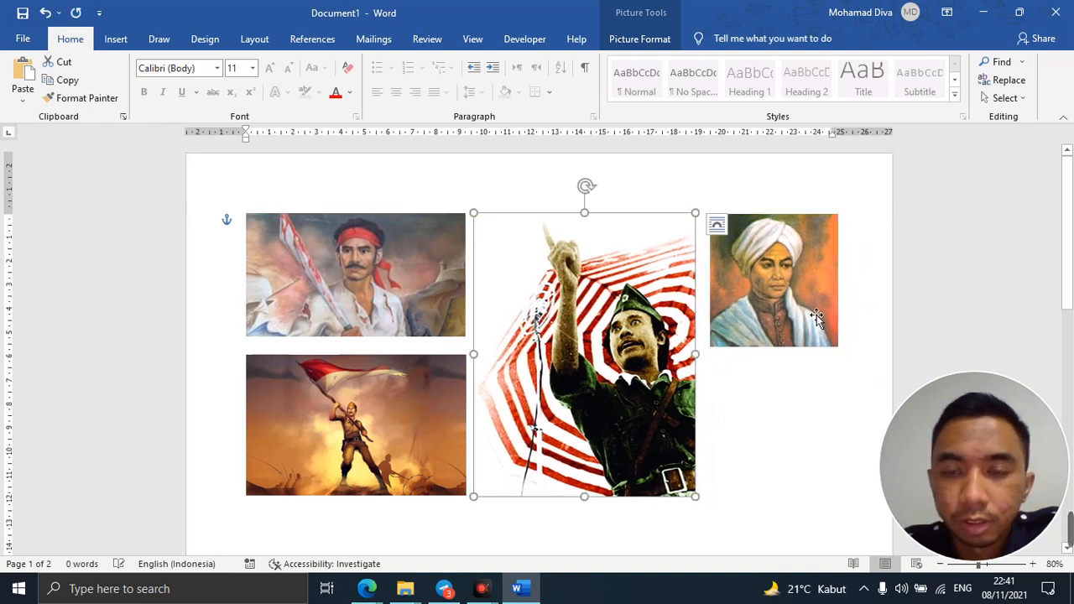
Nudge the white-turban portrait slightly left, closer to the striped-background picture, and deselect it
left_click_drag(815, 311, 810, 314)
left_click(911, 278)
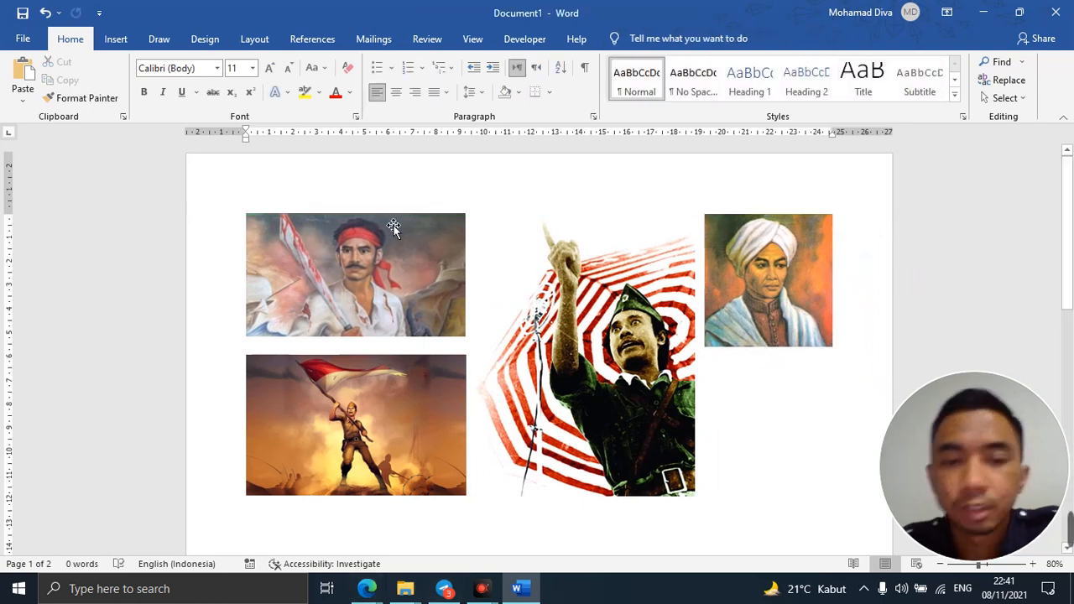
scroll(395, 227, "down", 1)
scroll(480, 530, "up", 1)
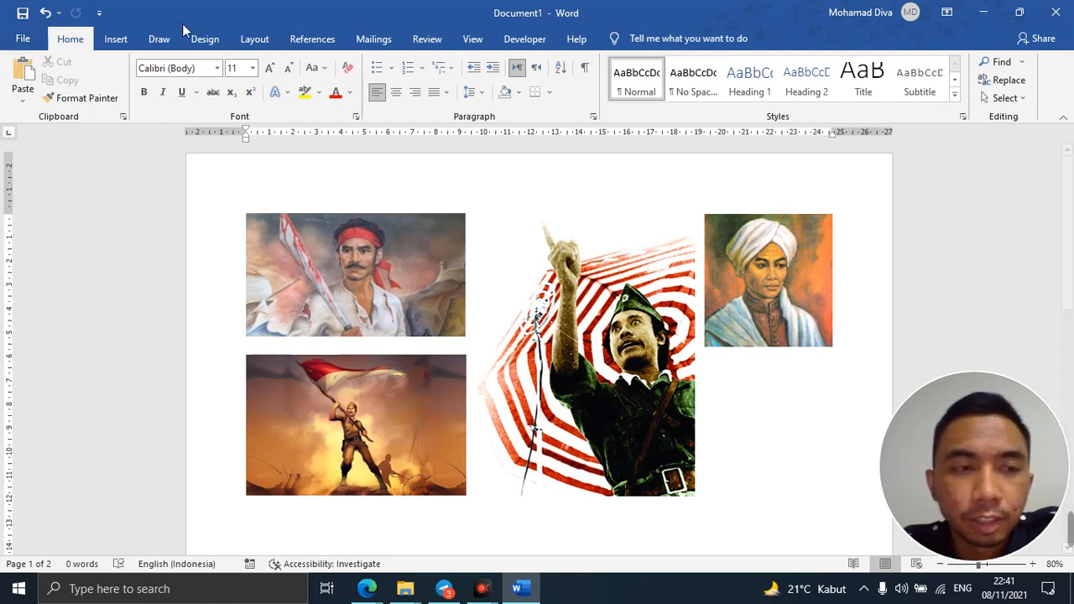
left_click(115, 39)
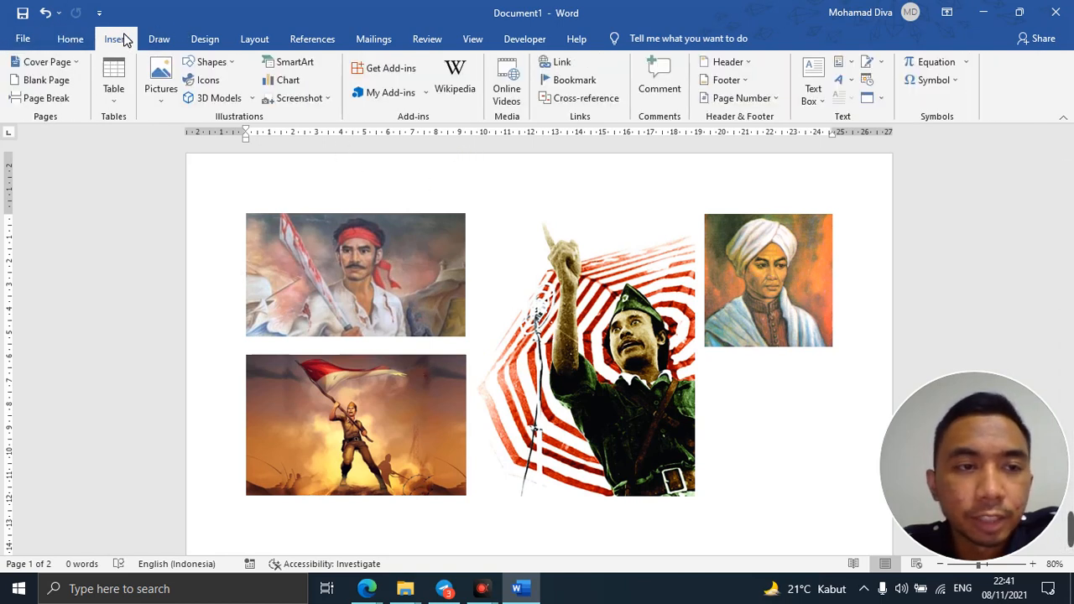
left_click(166, 99)
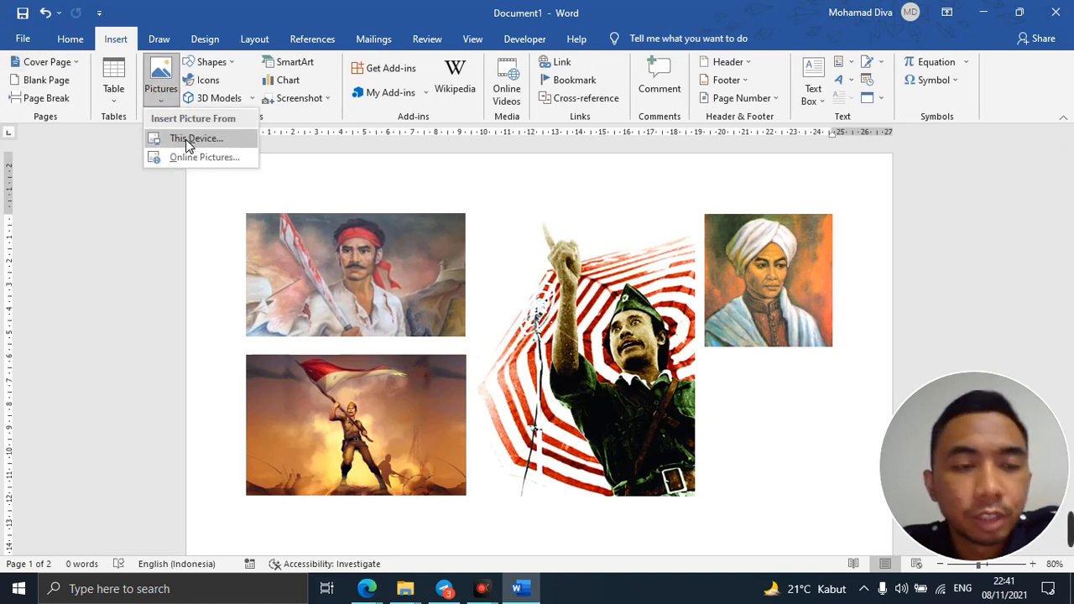
left_click(163, 292)
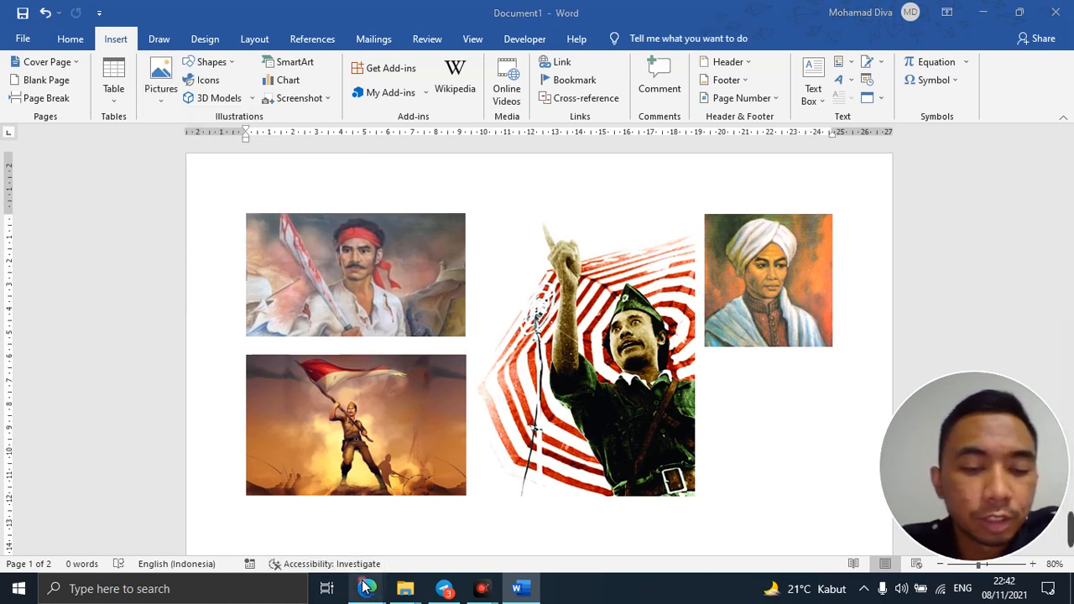
mouse_move(366, 588)
left_click(436, 512)
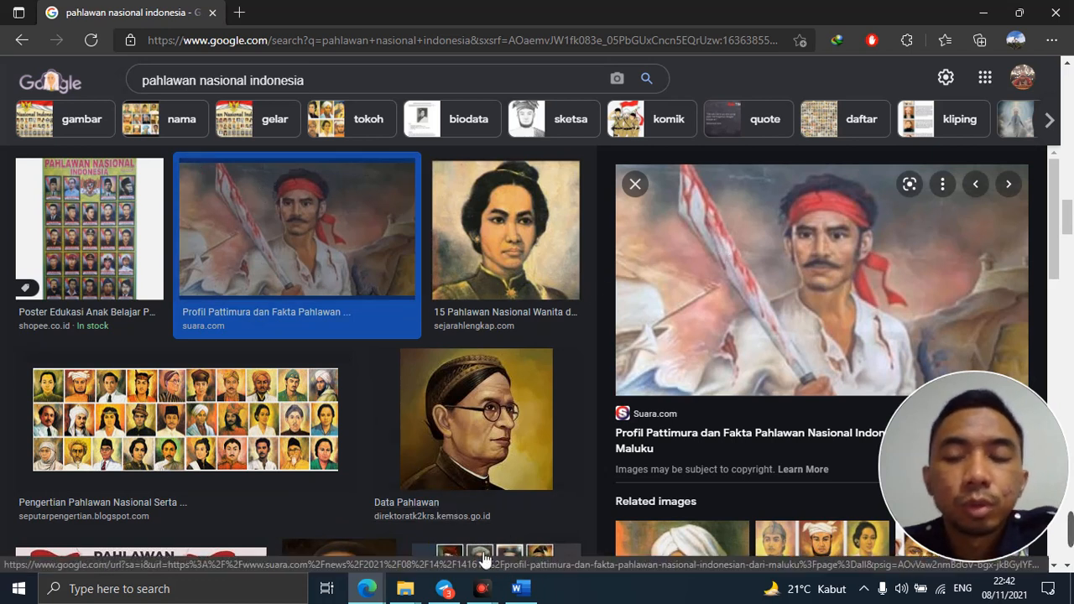
mouse_move(518, 590)
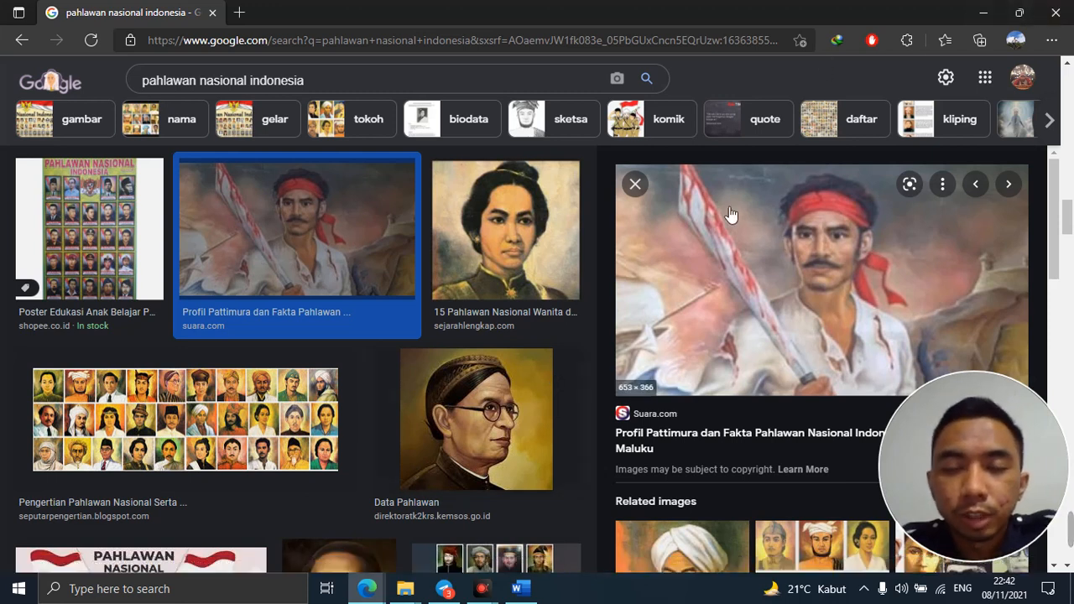
left_click(977, 15)
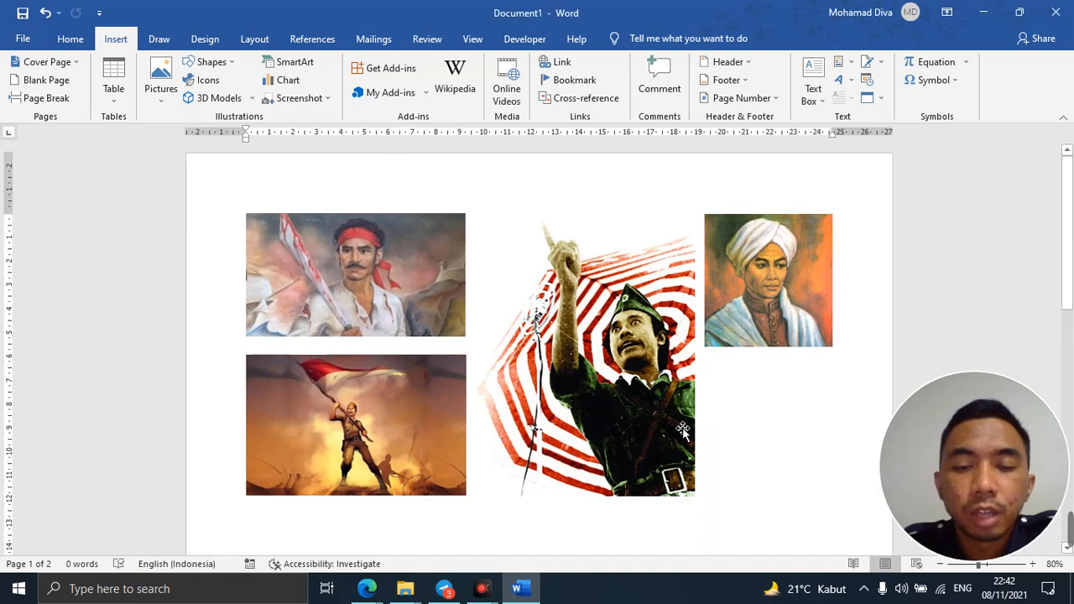
left_click(757, 329)
left_click(755, 394)
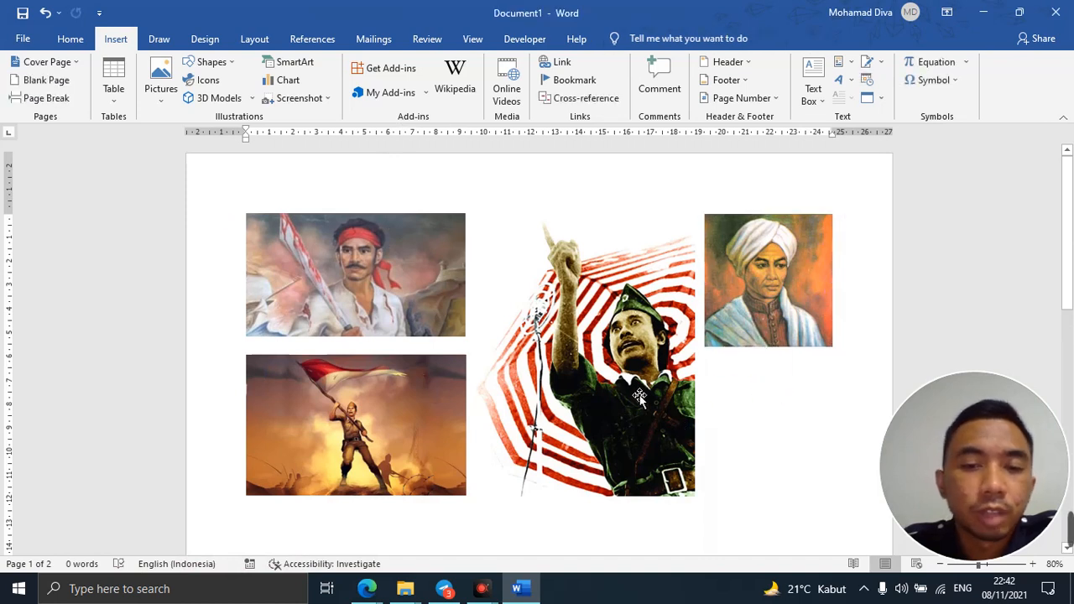
left_click(639, 395)
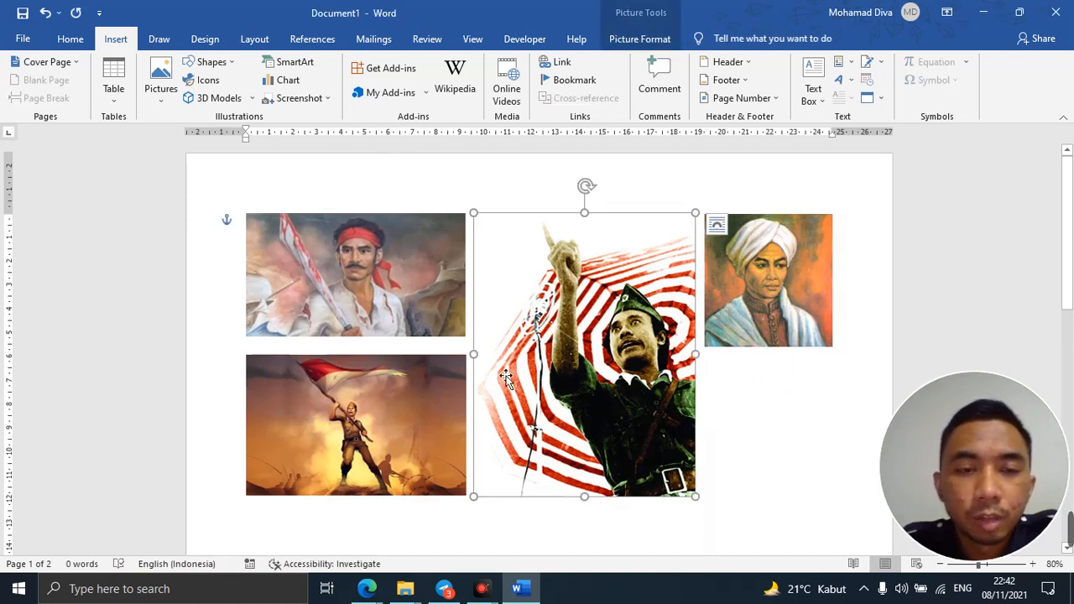
Switch to Edge, open a new tab, look over its start page, and return to the Word document
left_click(375, 595)
left_click(433, 530)
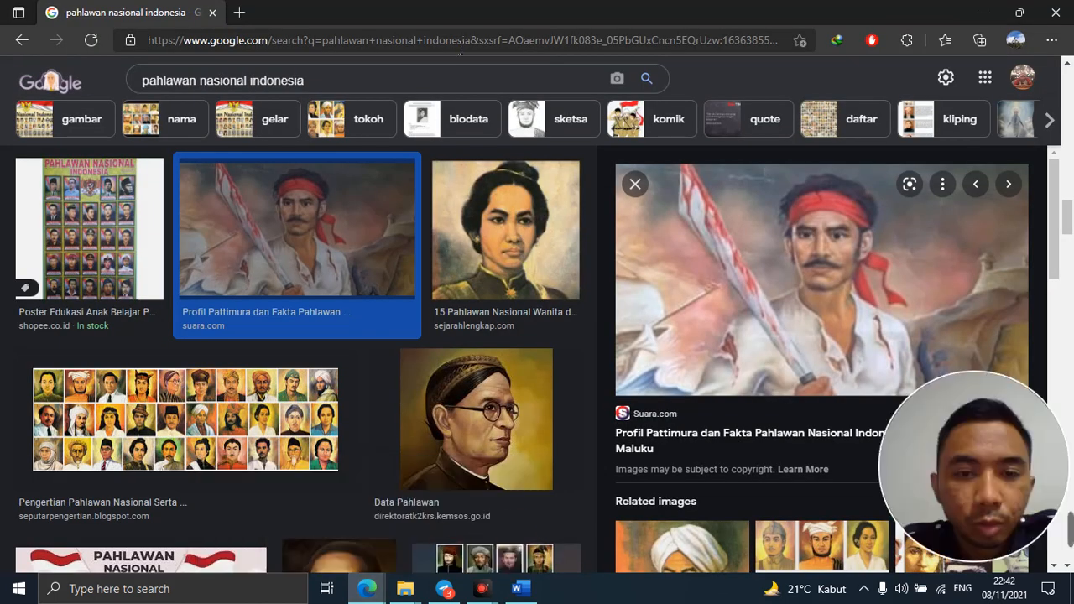
left_click(240, 12)
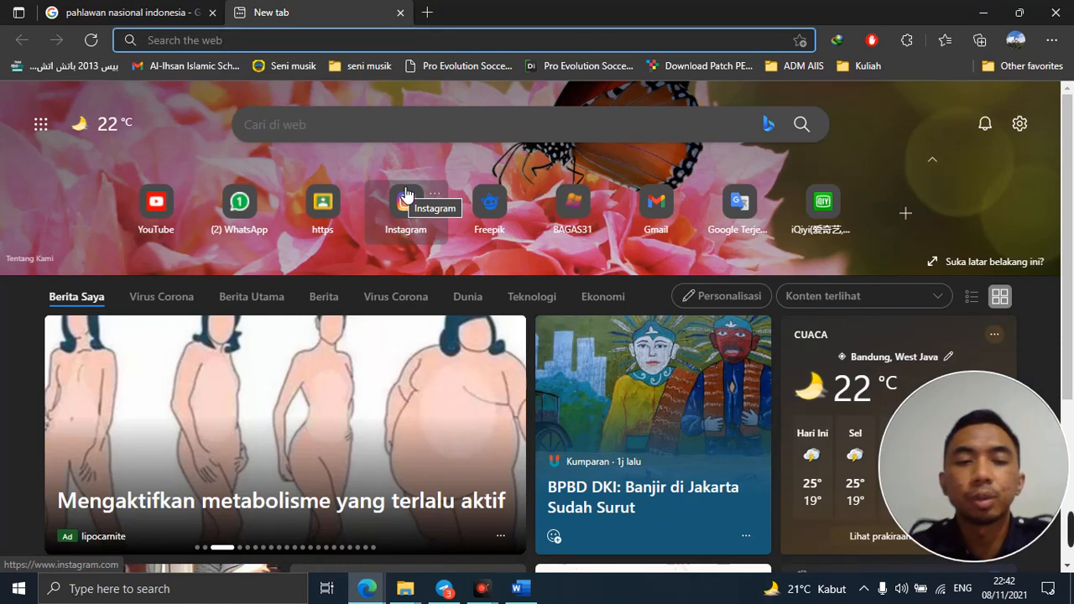
scroll(621, 405, "down", 3)
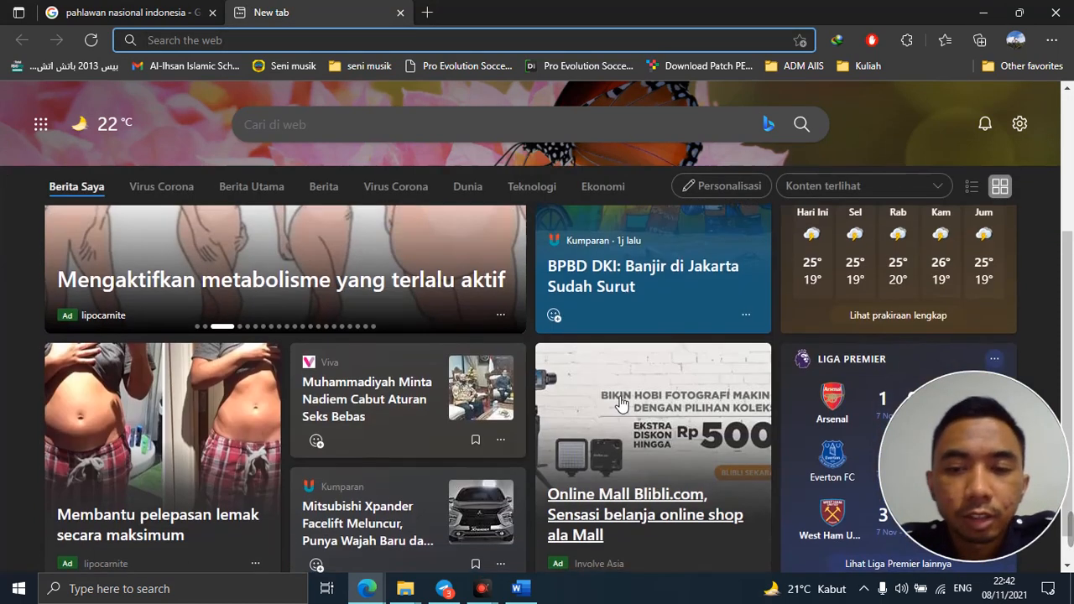
scroll(628, 403, "up", 3)
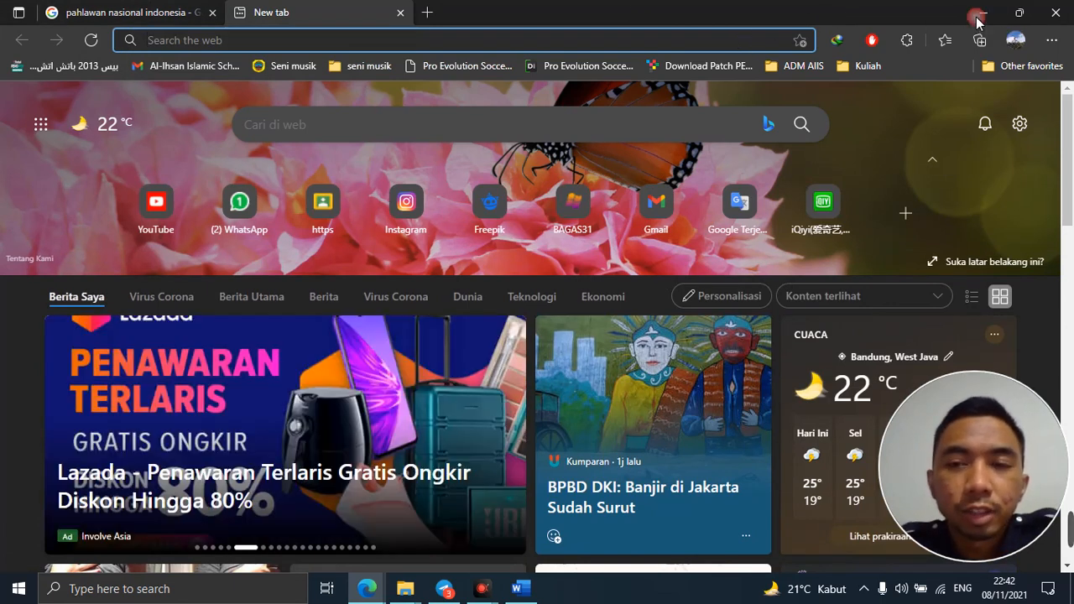
left_click(983, 14)
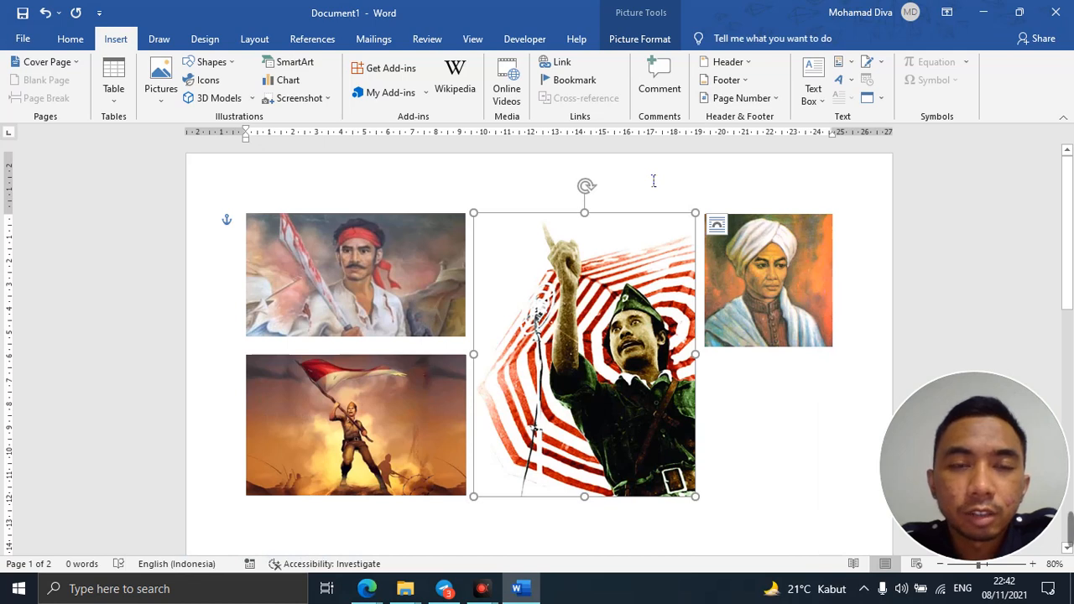
Move the flag-bearer picture slightly up to narrow the gap below the red-headband hero picture
left_click(716, 386)
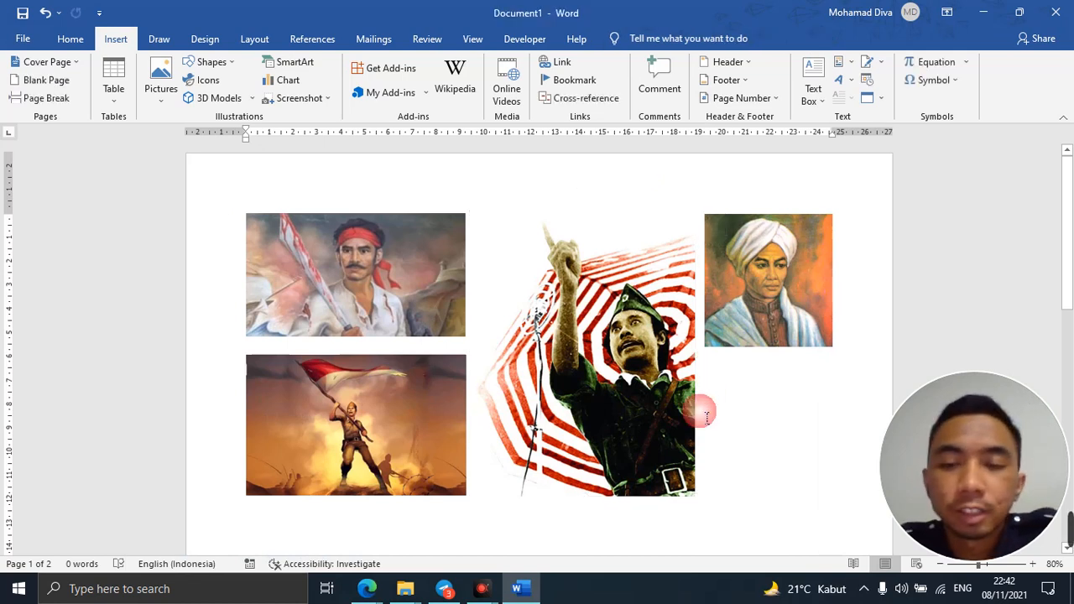
scroll(740, 402, "down", 1)
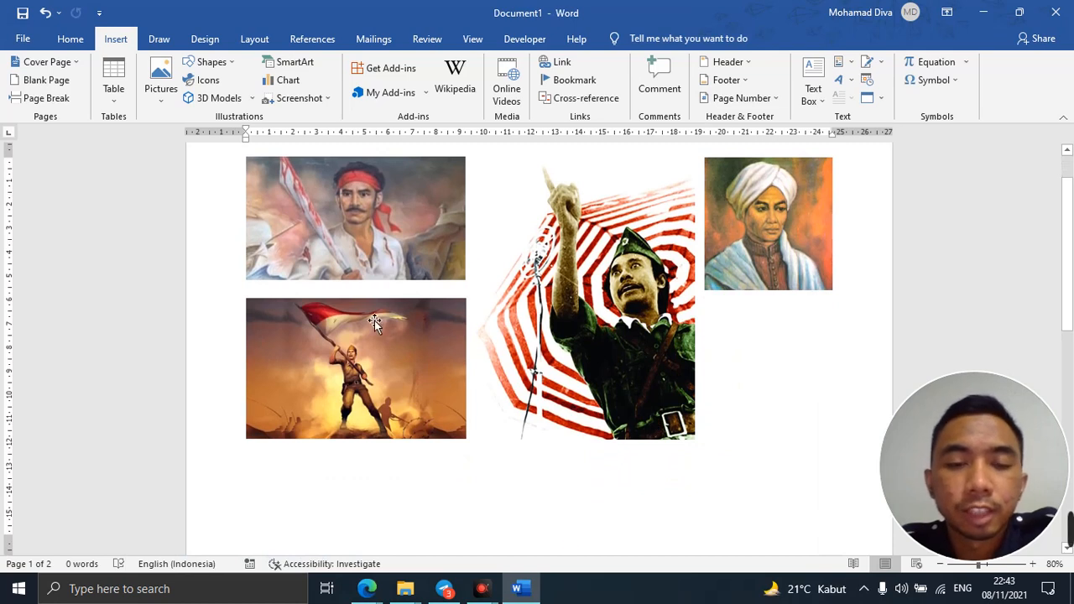
left_click_drag(368, 346, 368, 339)
left_click(764, 373)
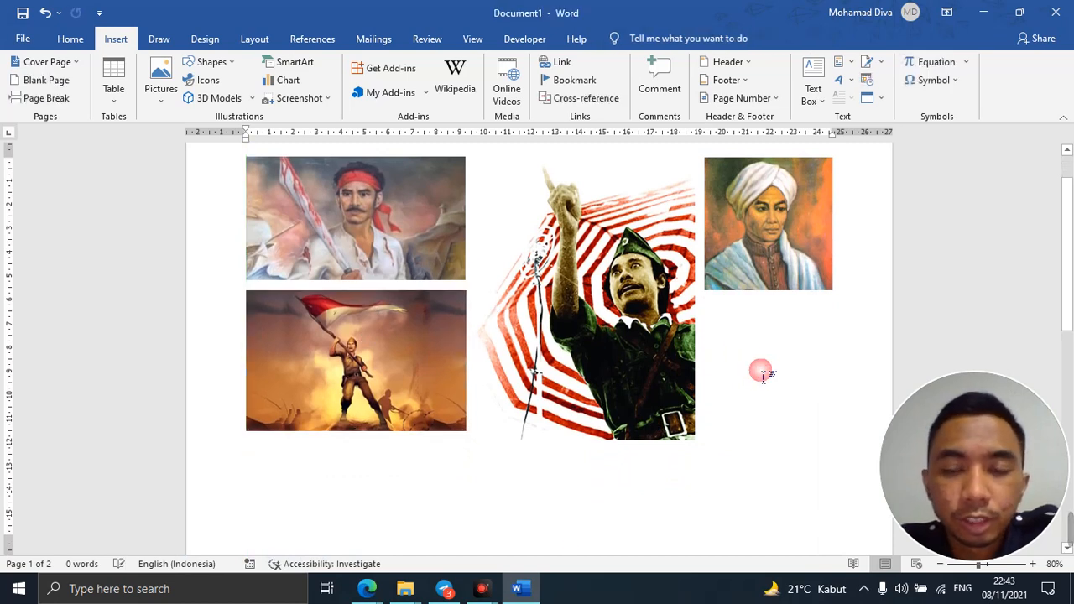
scroll(765, 380, "up", 1)
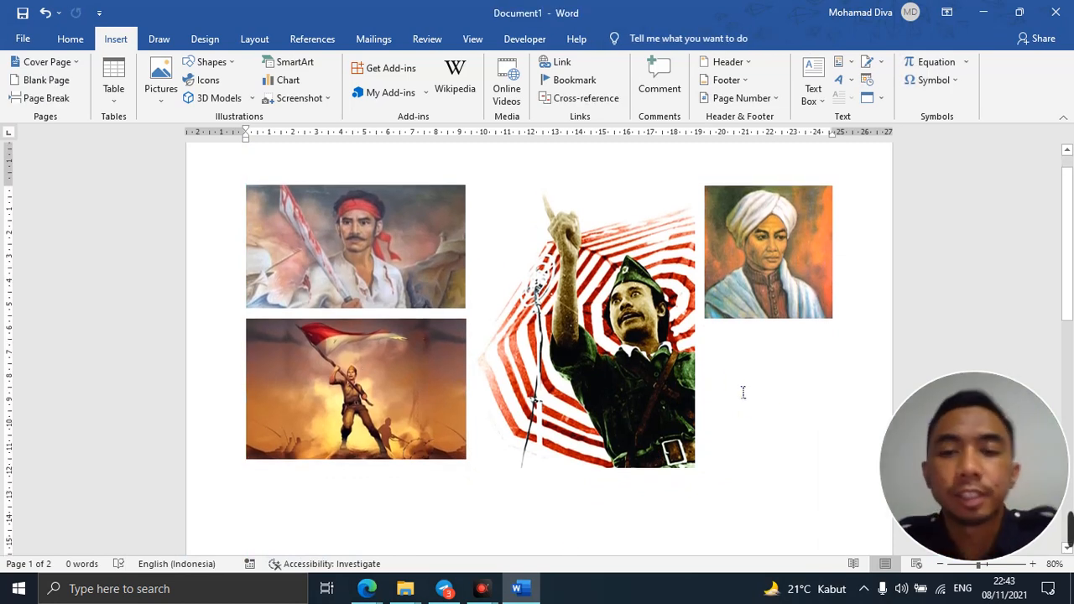
left_click_drag(651, 379, 650, 380)
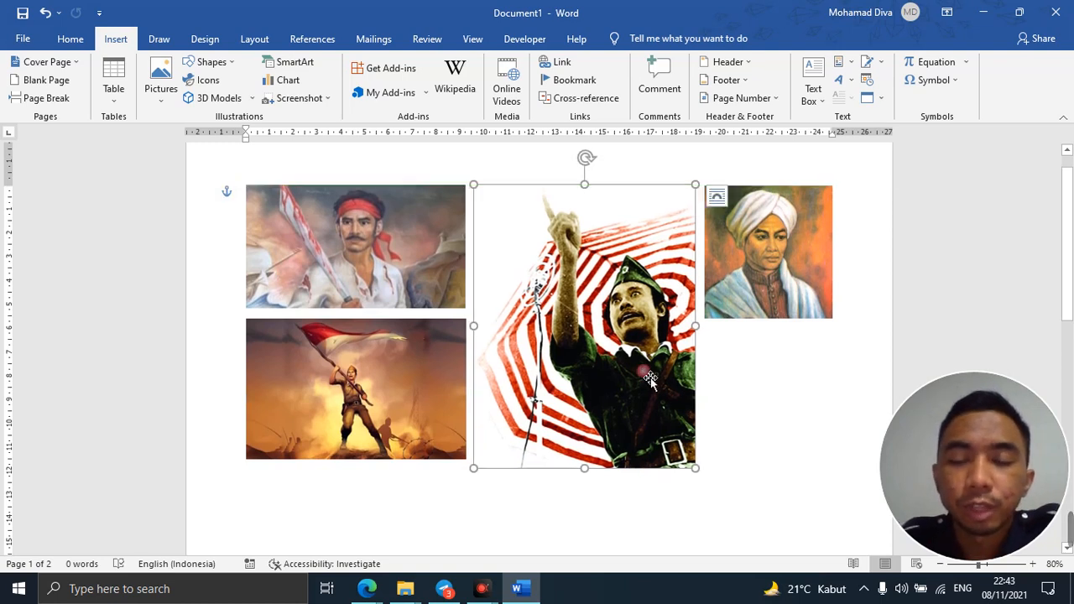
left_click(739, 391)
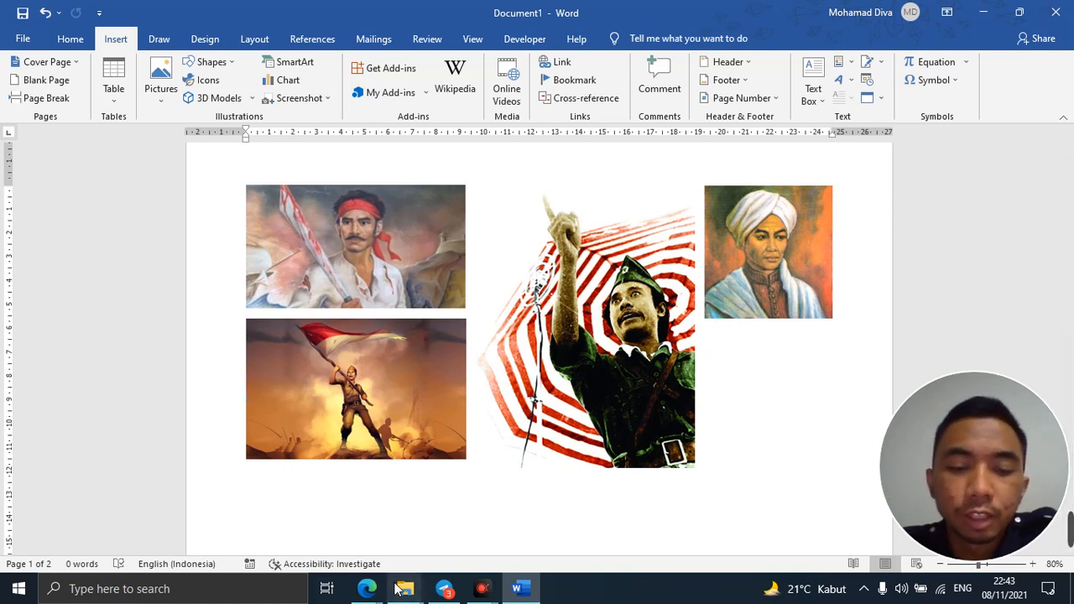
Switch to Edge, browse the "pahlawan nasional indonesia" image results, and preview the related white-turban portrait from Gramedia
mouse_move(367, 588)
left_click(450, 515)
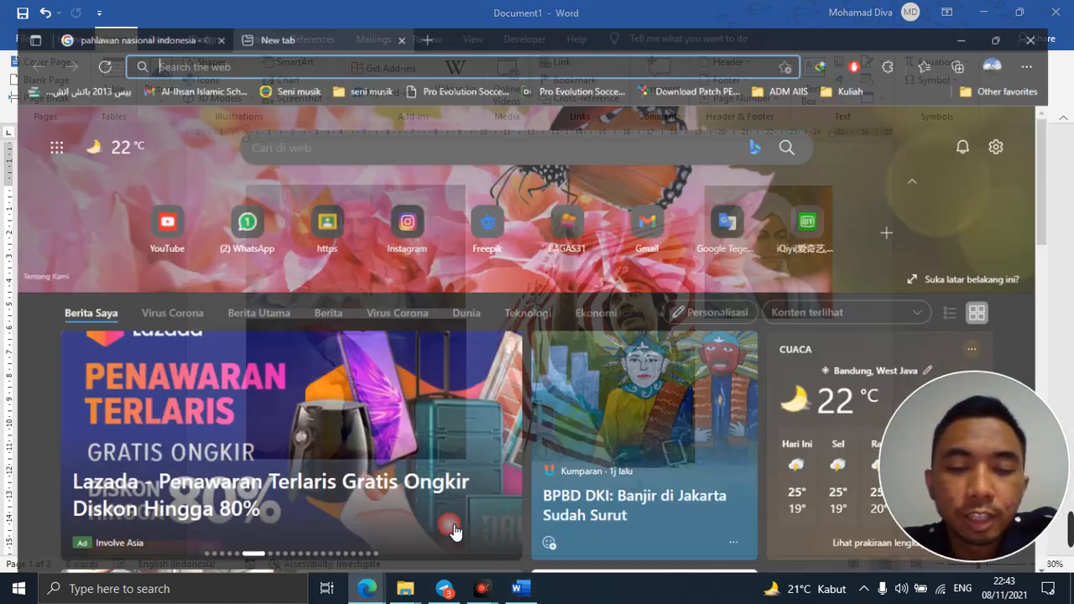
left_click(115, 12)
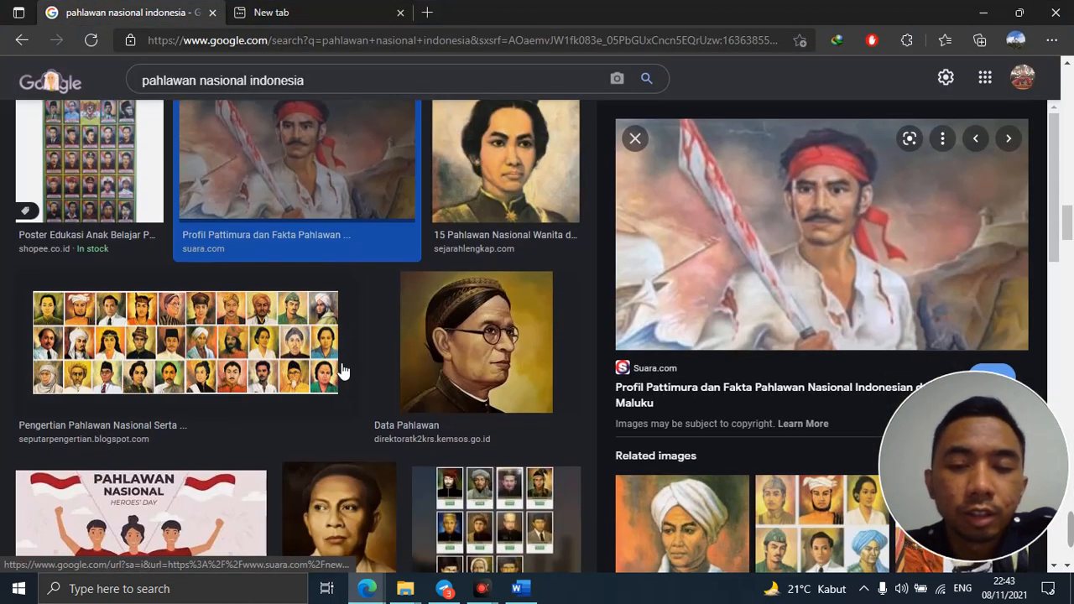
scroll(343, 370, "down", 2)
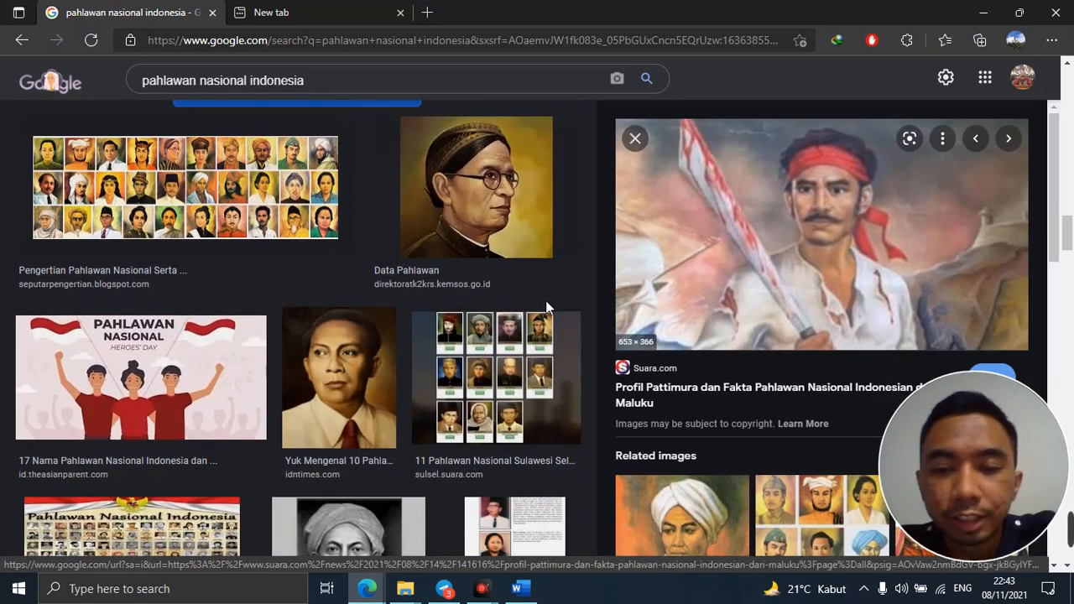
scroll(546, 300, "down", 3)
scroll(545, 356, "down", 1)
scroll(615, 431, "down", 2)
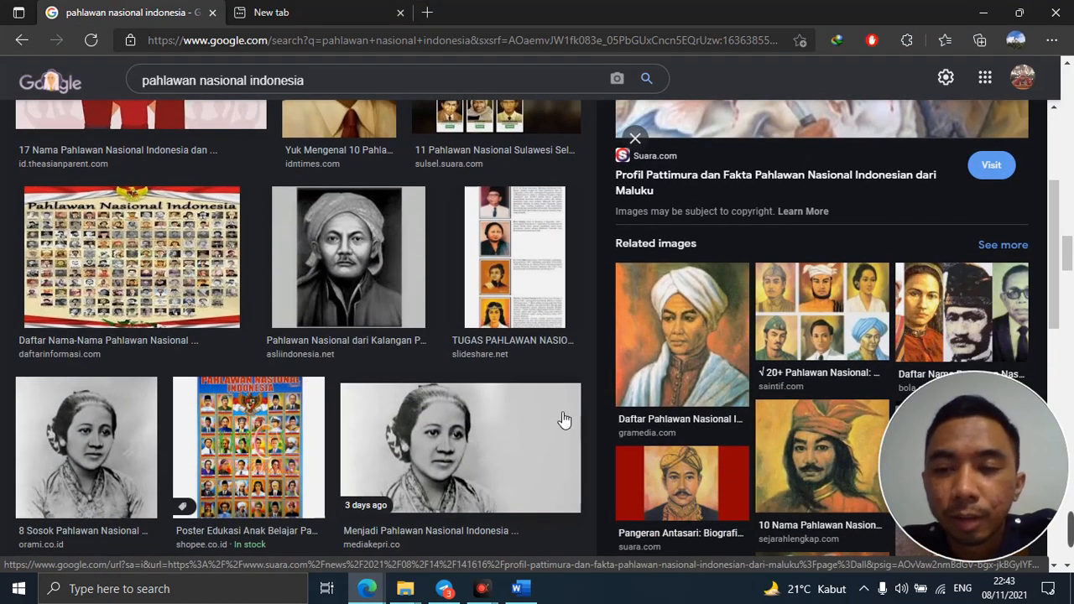
left_click(703, 328)
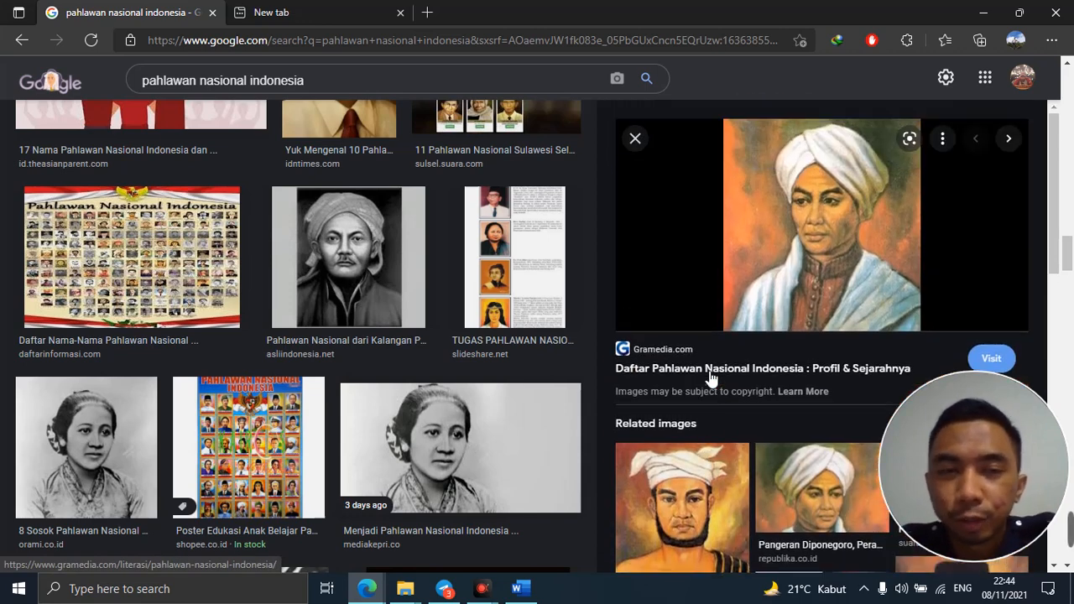
Open the Gramedia article "Daftar Pahlawan Nasional Indonesia" from the portrait preview and go to its Ir. Soekarno section
scroll(593, 398, "up", 5)
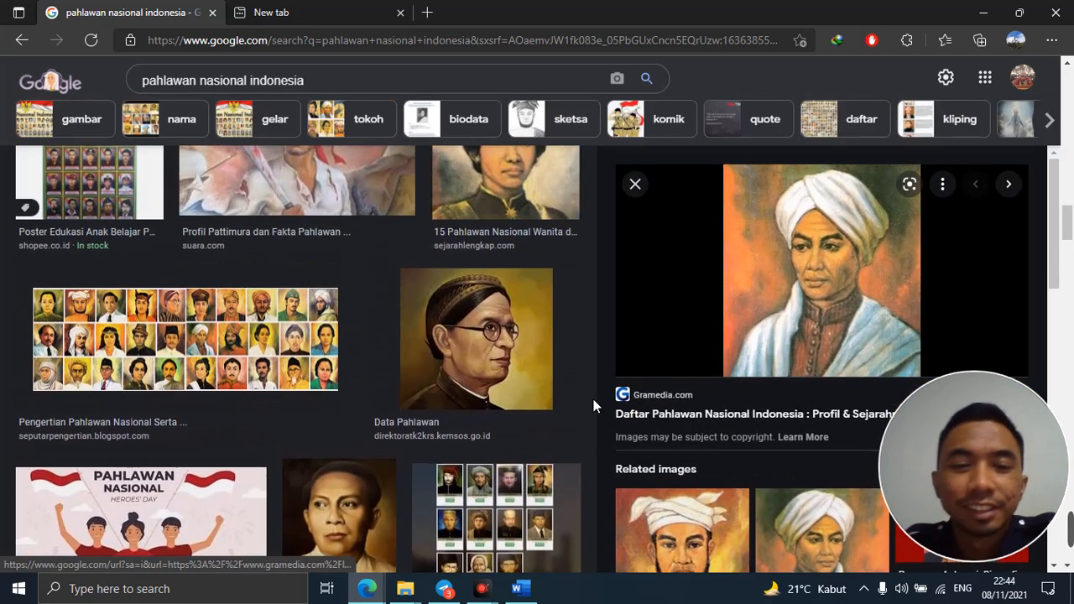
scroll(594, 406, "up", 2)
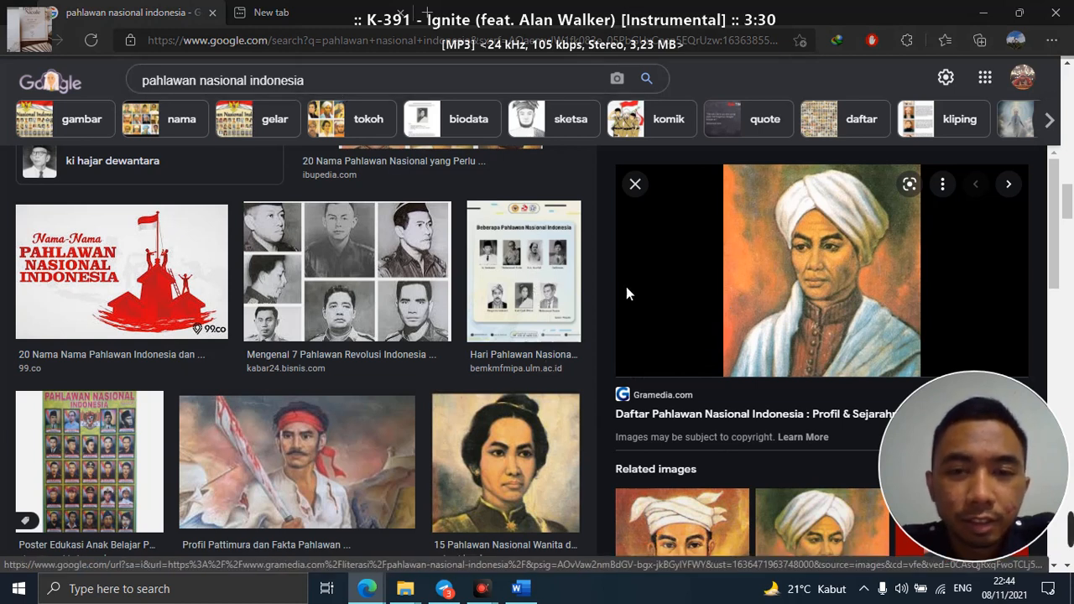
scroll(755, 370, "down", 1)
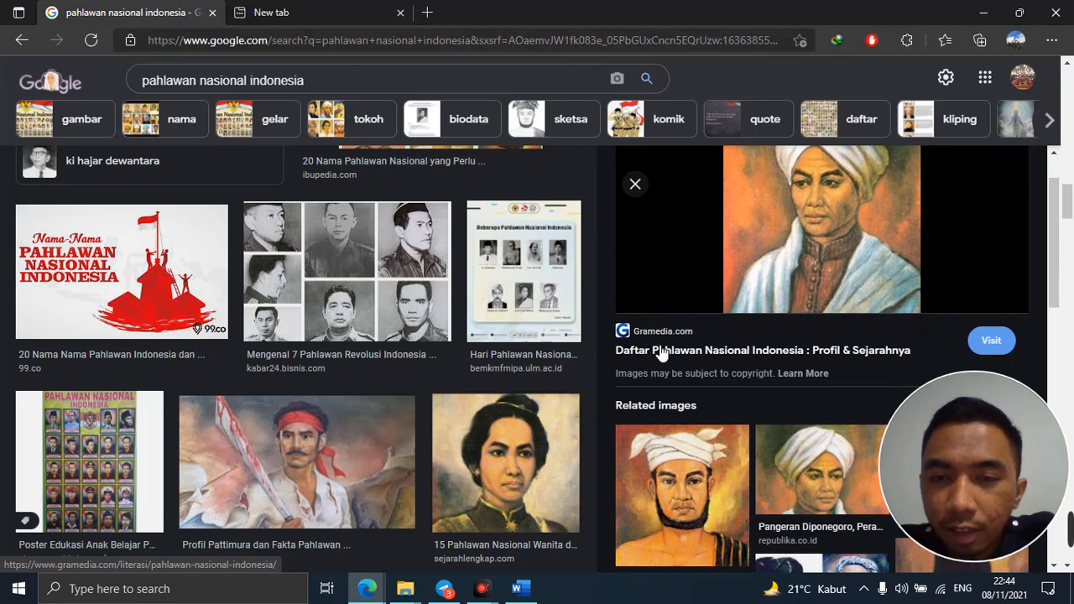
scroll(655, 358, "up", 1)
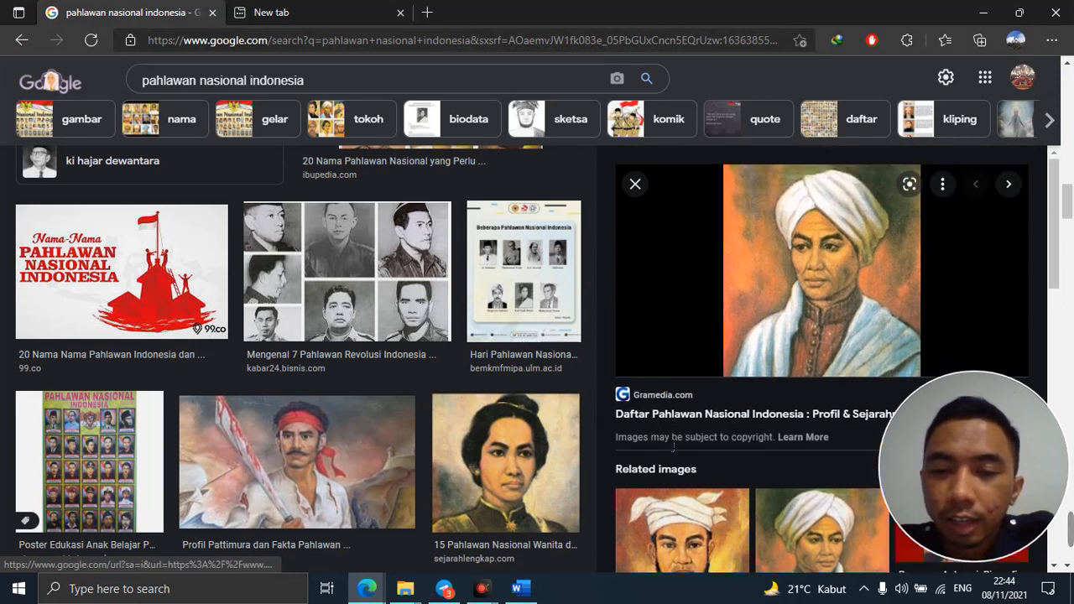
scroll(660, 419, "down", 2)
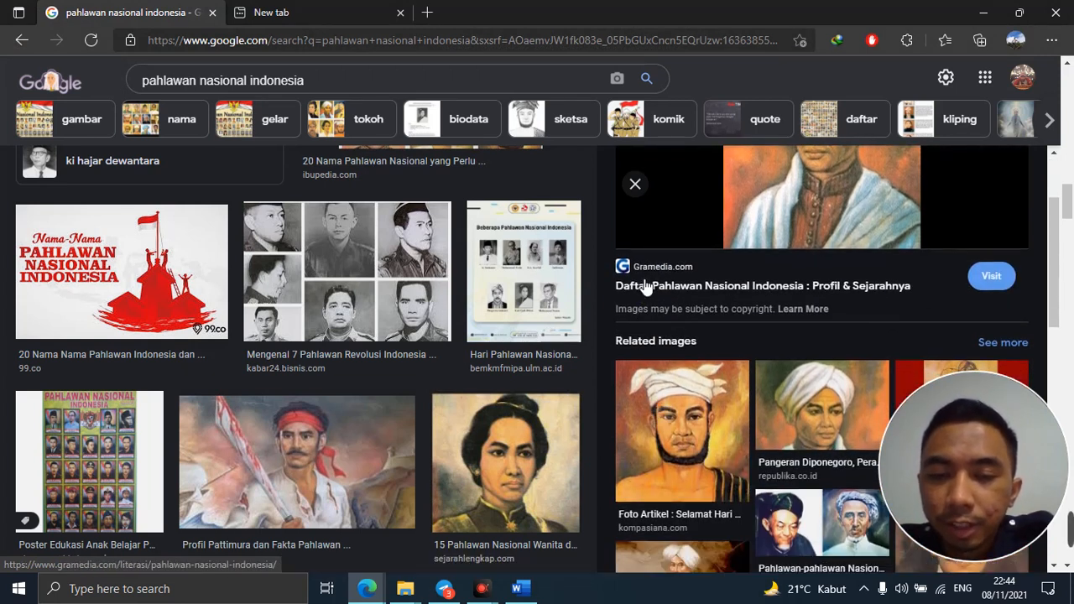
scroll(660, 285, "up", 2)
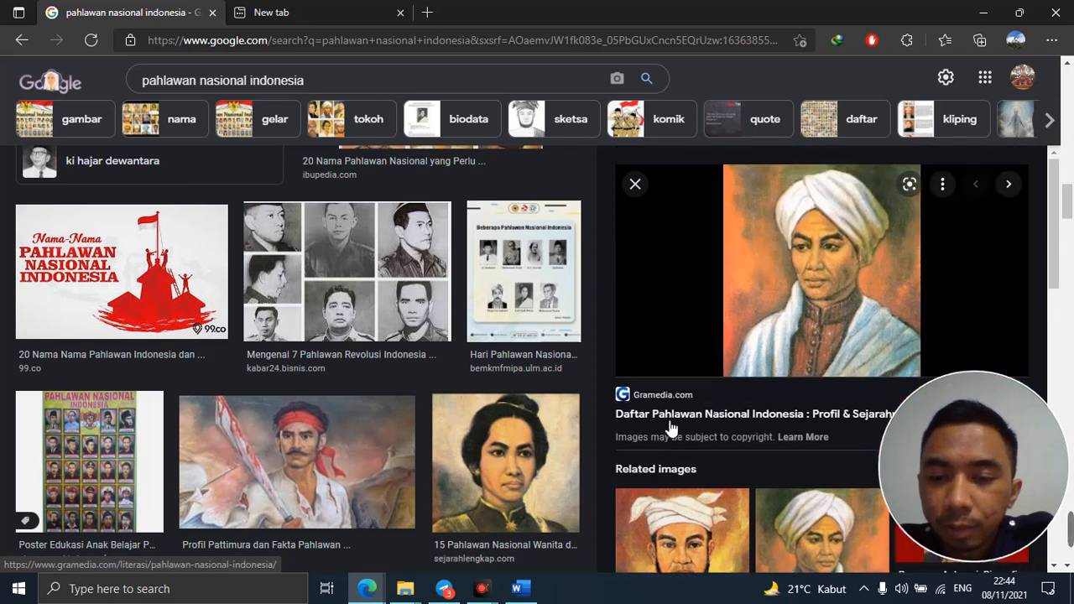
left_click(756, 416)
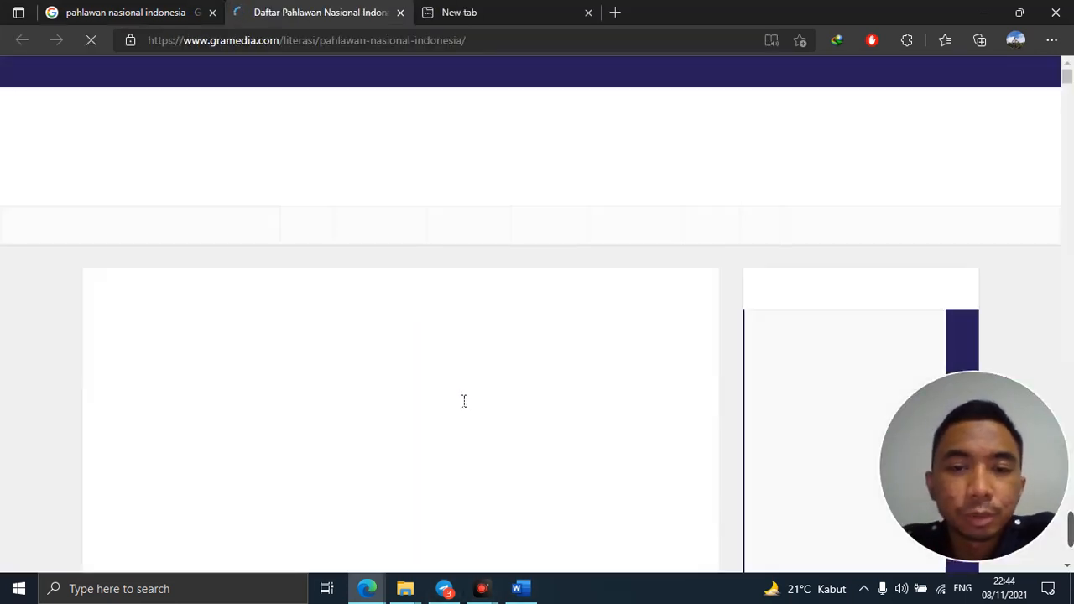
scroll(464, 401, "down", 10)
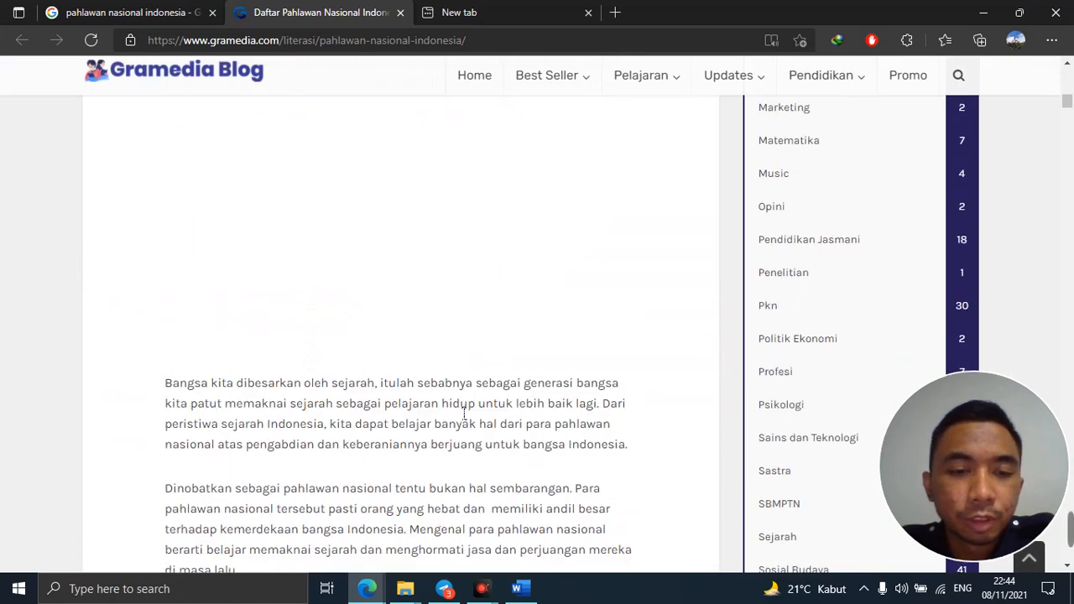
scroll(464, 413, "down", 18)
scroll(253, 212, "up", 1)
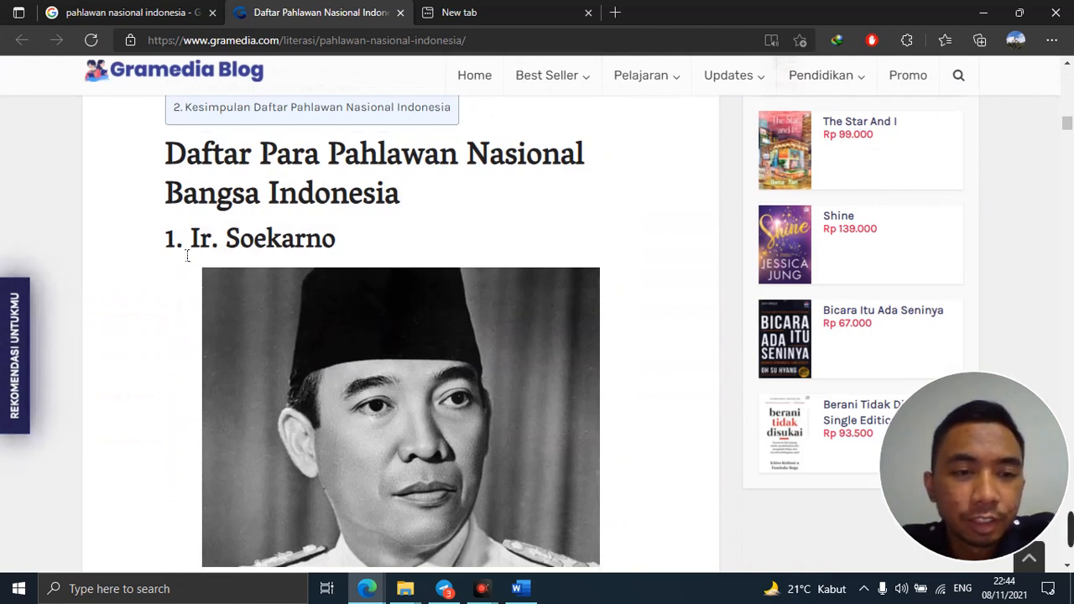
Copy the Ir. Soekarno photo from the Gramedia article, switch to Word, and paste it into the hero document
scroll(326, 233, "down", 2)
right_click(388, 217)
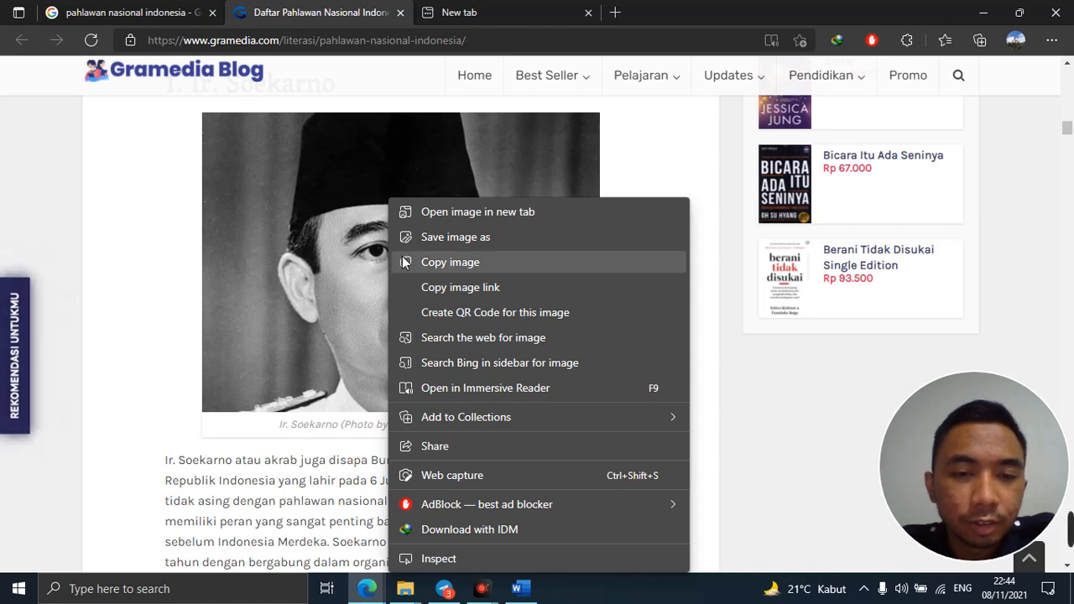
left_click(405, 262)
left_click(516, 588)
scroll(741, 408, "down", 2)
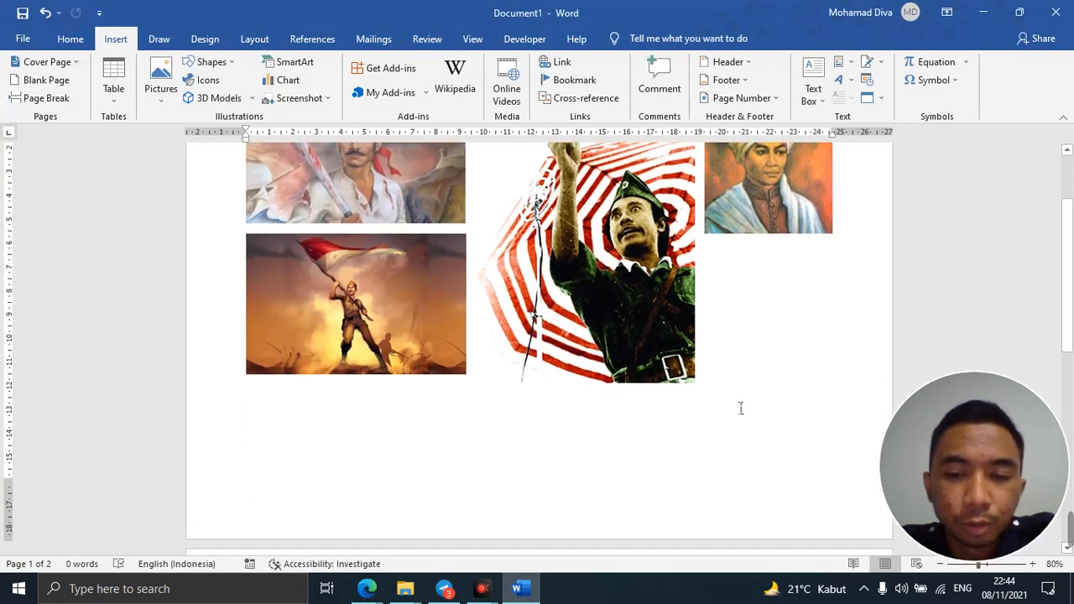
right_click(733, 376)
left_click(793, 221)
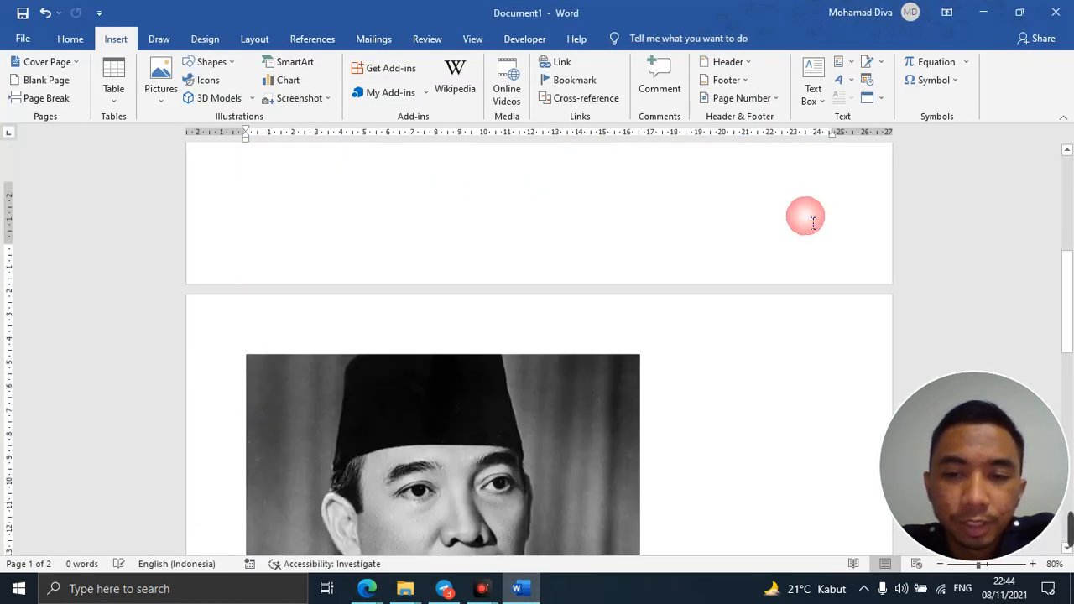
Shrink the pasted Ir. Soekarno portrait on the second page proportionally from its corner
scroll(523, 387, "down", 2)
left_click(522, 386)
scroll(523, 387, "down", 1)
scroll(522, 386, "up", 2)
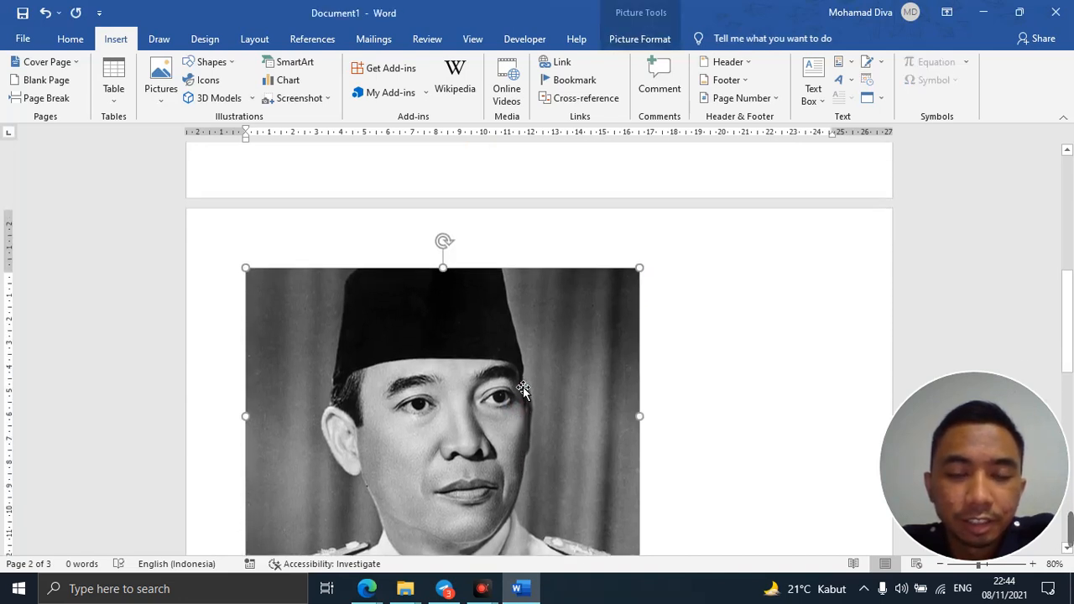
scroll(565, 397, "down", 2)
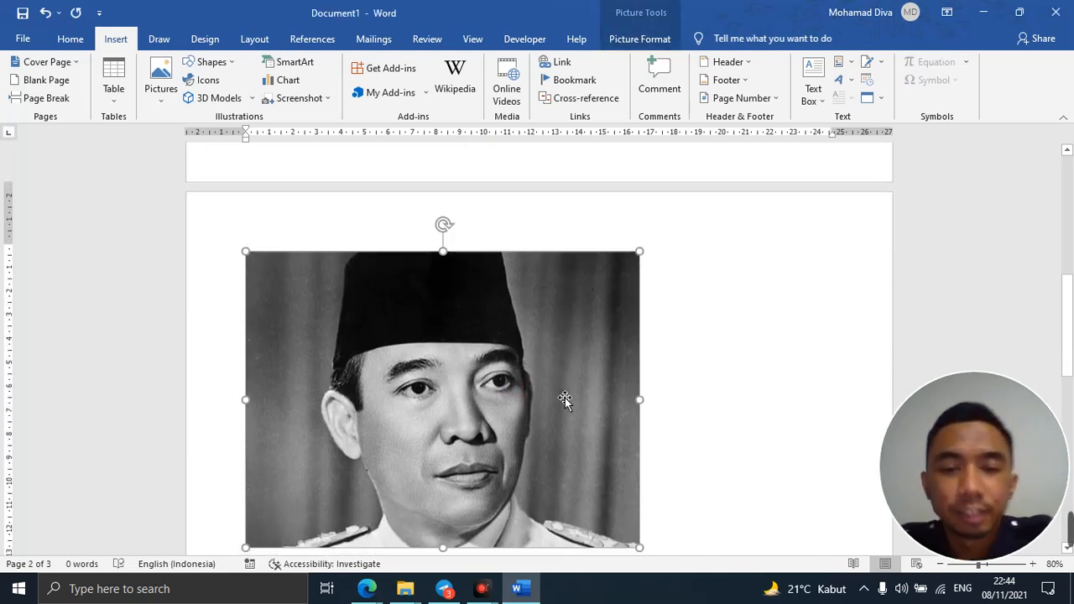
left_click_drag(643, 491, 488, 375)
left_click(513, 398)
Move the flag-bearer picture down to open a caption gap below the red-headband hero picture, and deselect the pictures
scroll(520, 404, "up", 2)
scroll(520, 404, "up", 10)
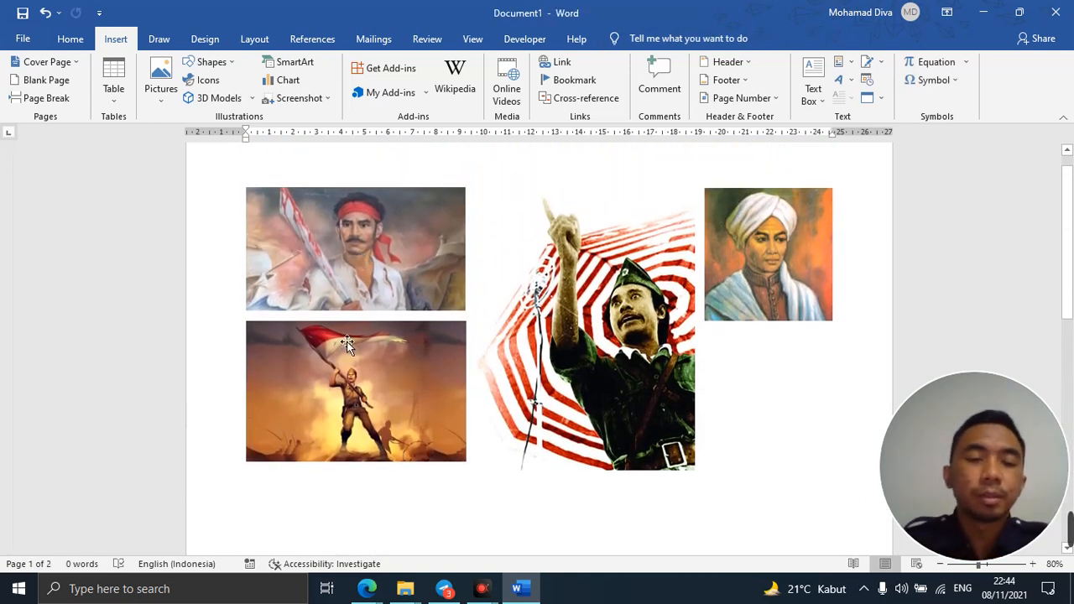
left_click_drag(344, 379, 369, 435)
left_click(622, 350)
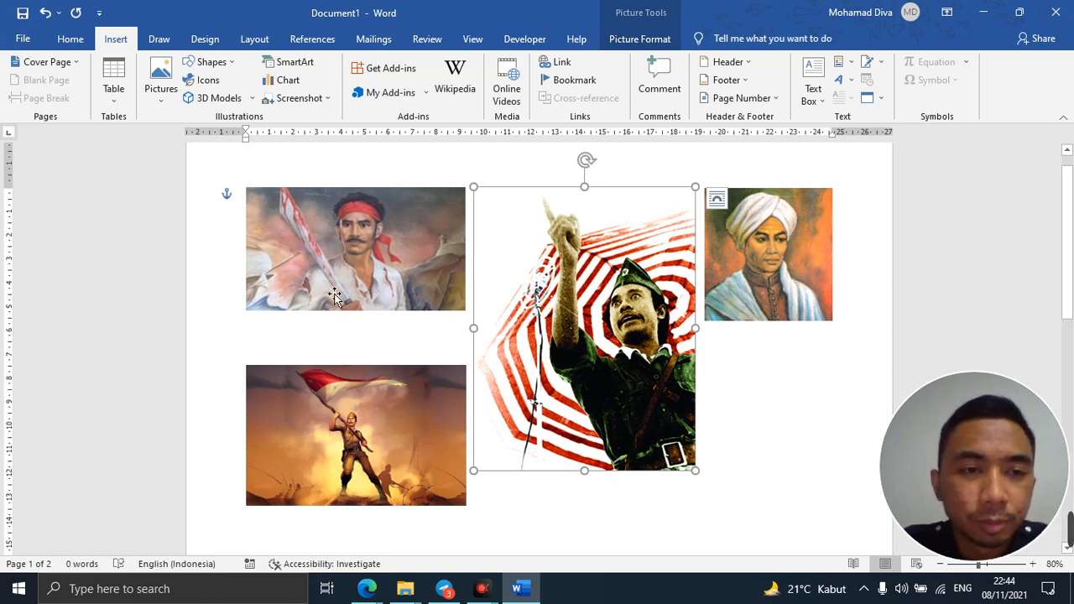
left_click(259, 181)
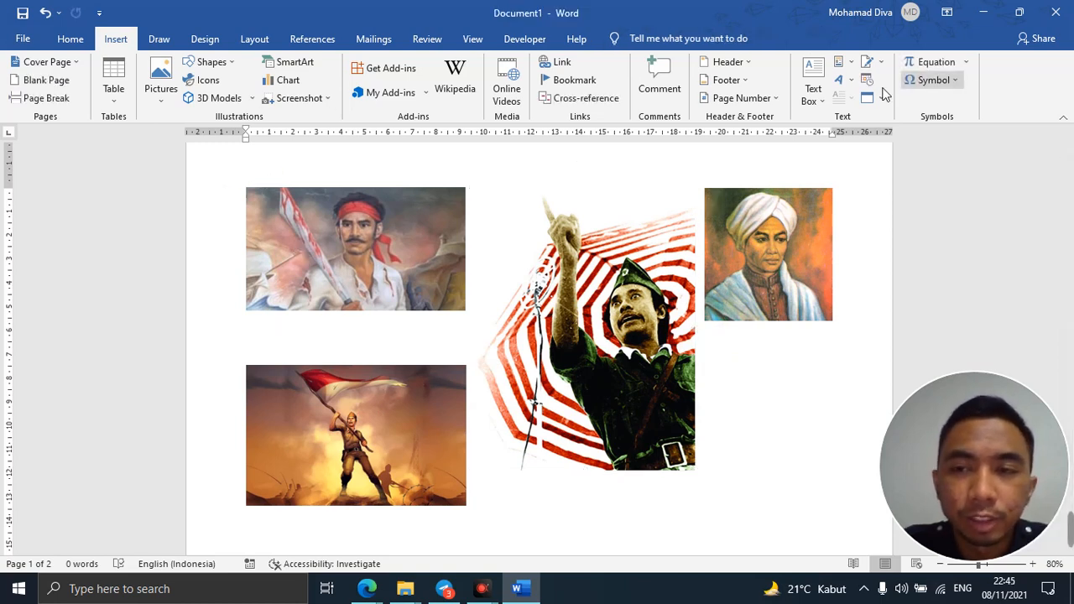
Insert WordArt in the plain black fill style reading "Kapten Pattimura", widen its box, and place it in the gap below the red-headband hero picture
left_click(839, 82)
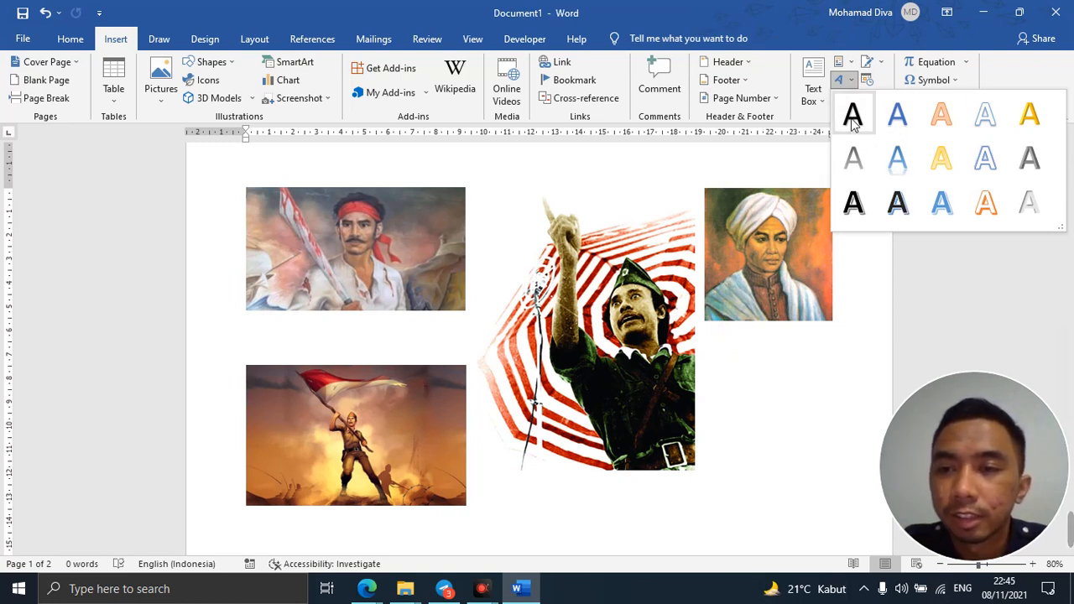
left_click(853, 119)
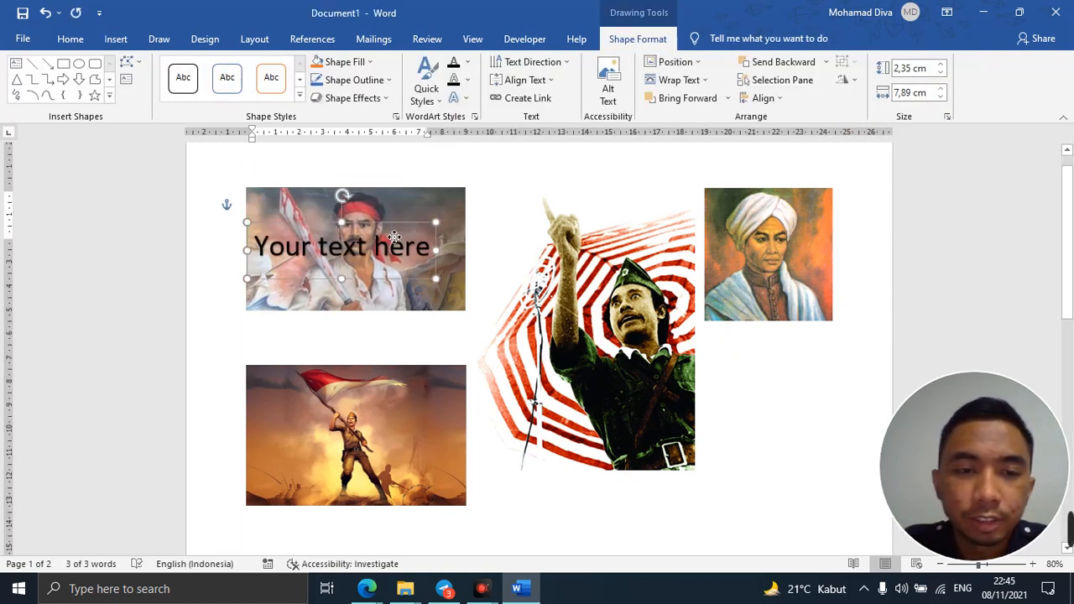
left_click_drag(394, 237, 263, 347)
left_click(404, 333)
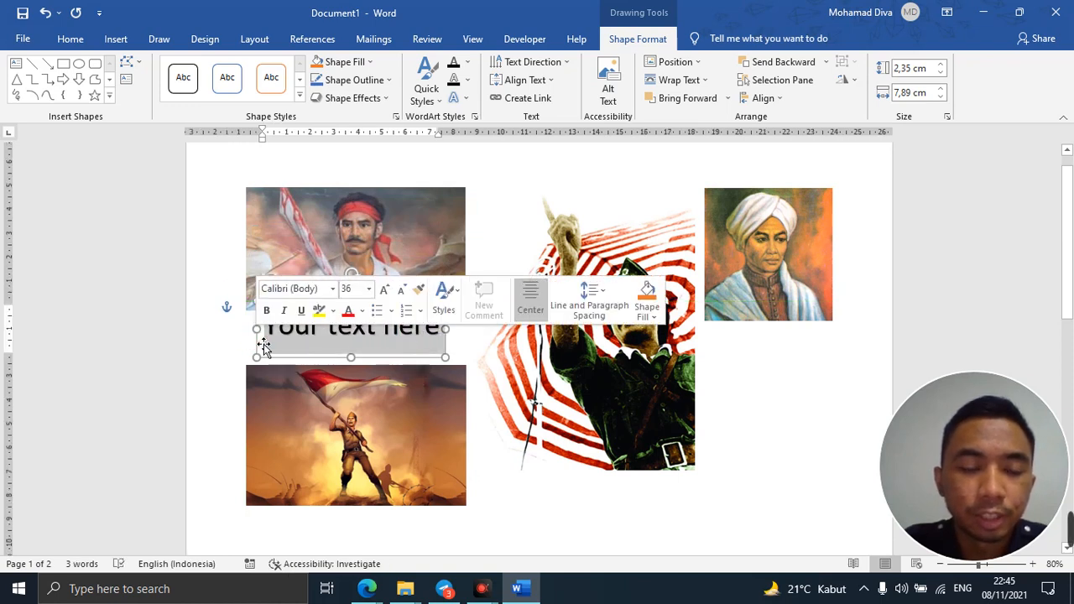
type("K")
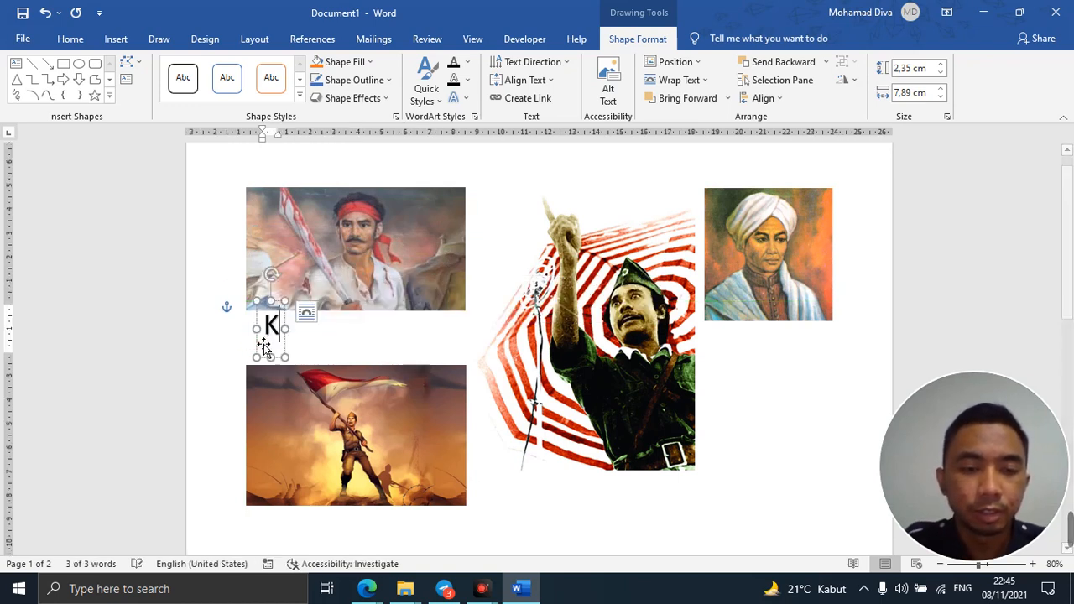
type("apte")
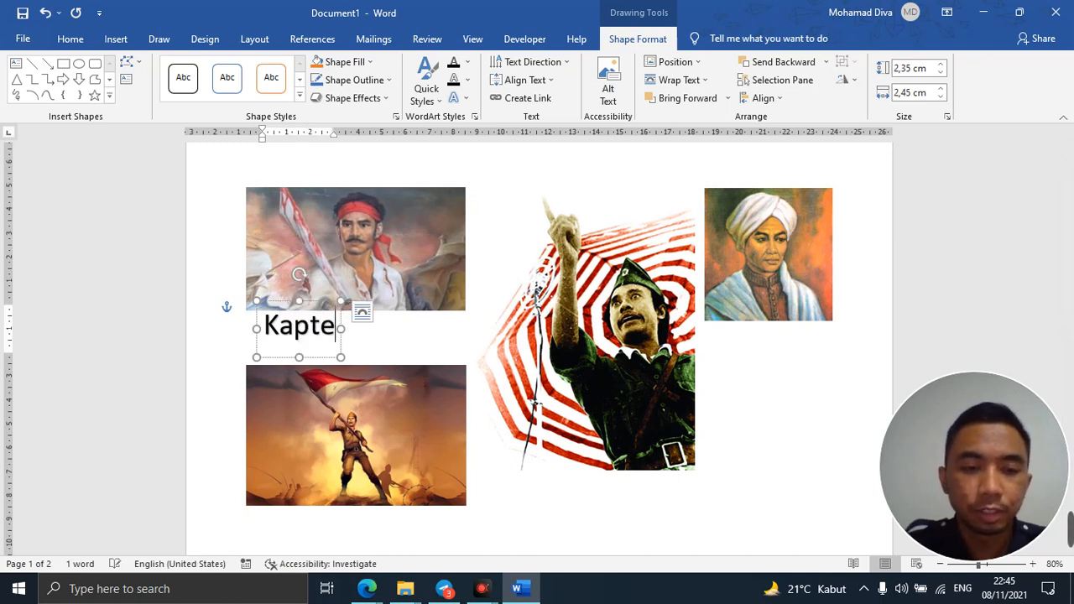
type("n Pattimura")
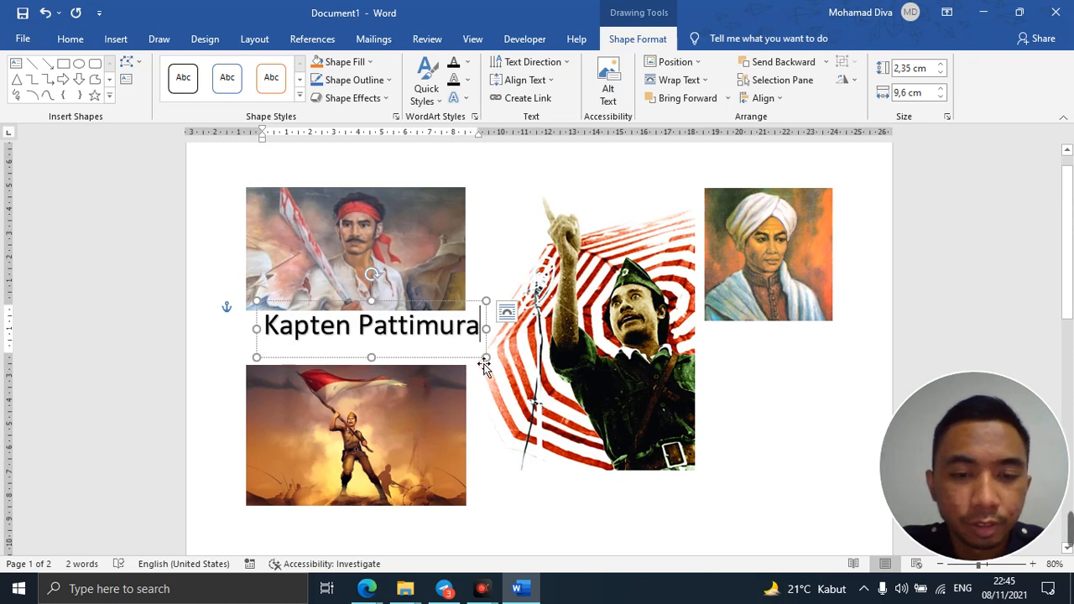
mouse_move(491, 366)
left_mouse_down()
mouse_move(450, 350)
mouse_move(504, 389)
mouse_move(492, 383)
mouse_move(516, 373)
mouse_move(510, 362)
left_mouse_up()
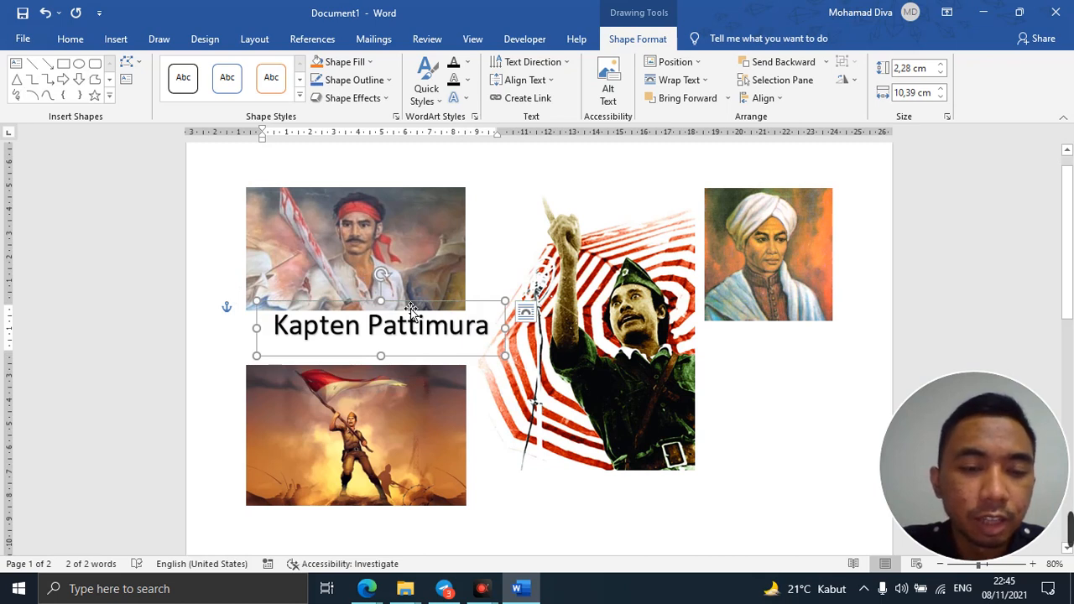
left_click_drag(411, 308, 386, 320)
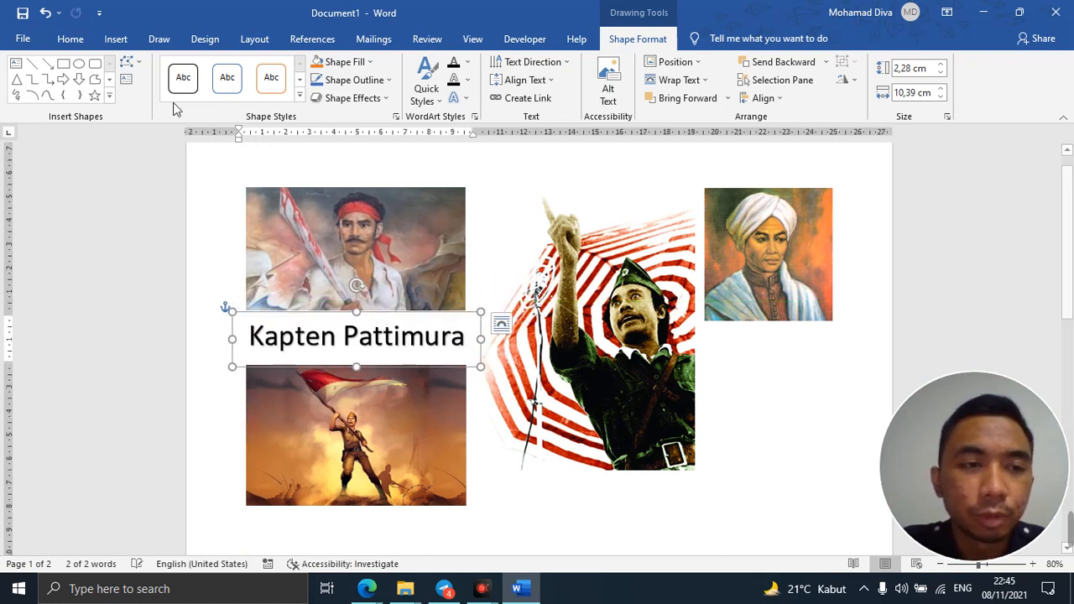
Reduce the "Kapten Pattimura" caption's font size to 22
left_click(69, 38)
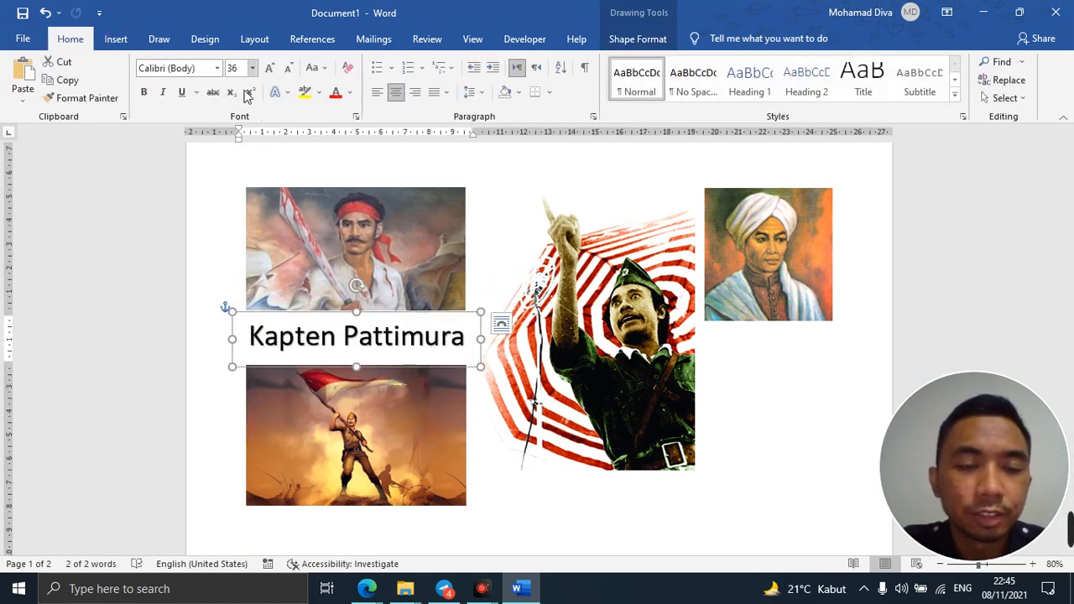
left_click(286, 69)
left_click(286, 69)
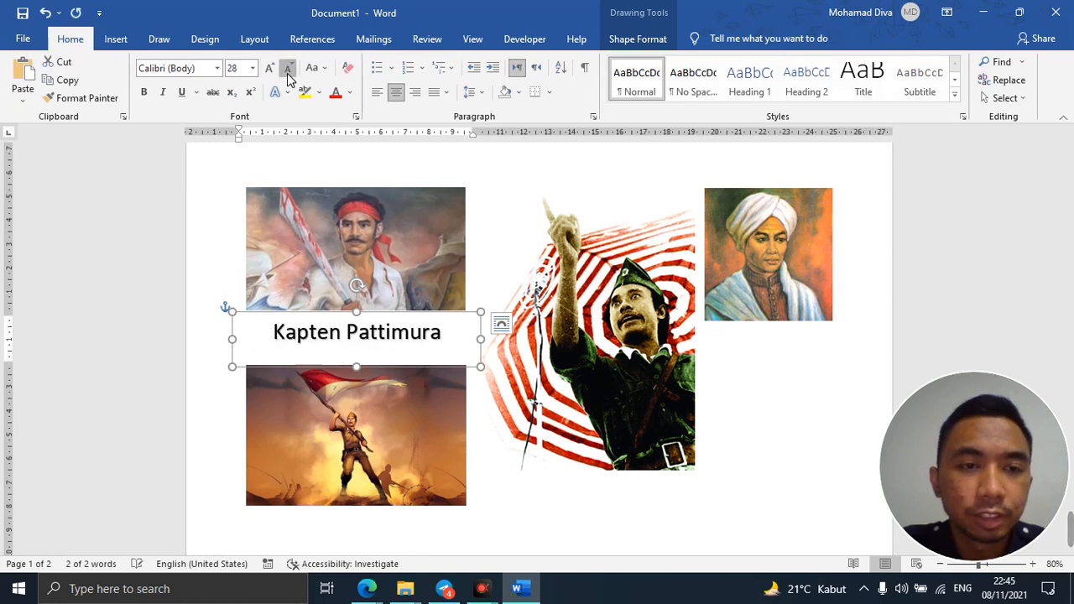
left_click(287, 69)
left_click(287, 69)
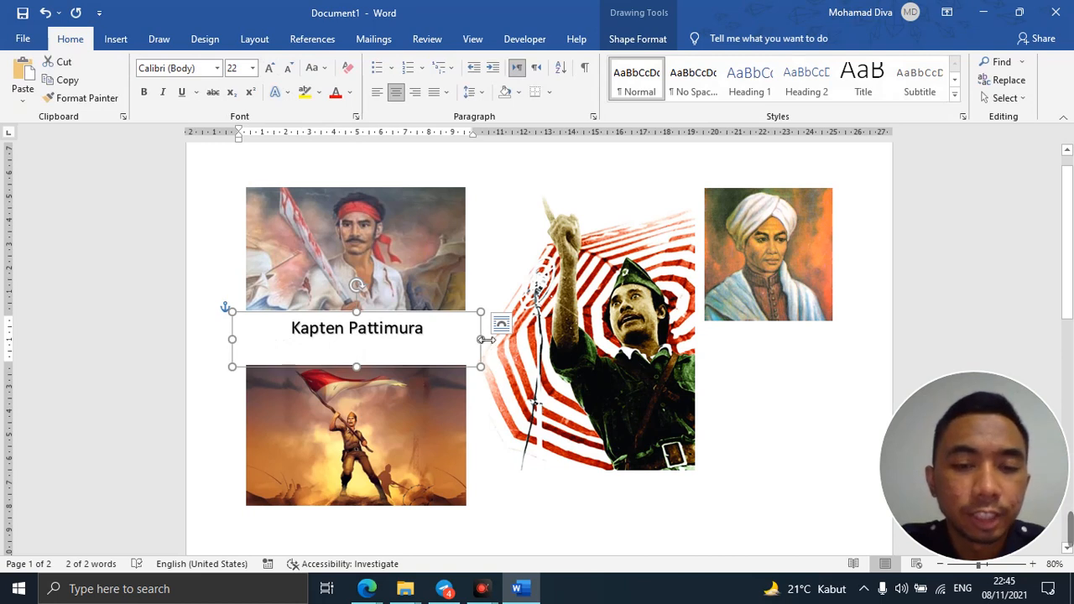
Tighten the "Kapten Pattimura" caption box around its text and centre it beneath the red-headband hero picture
left_click_drag(485, 339, 391, 344)
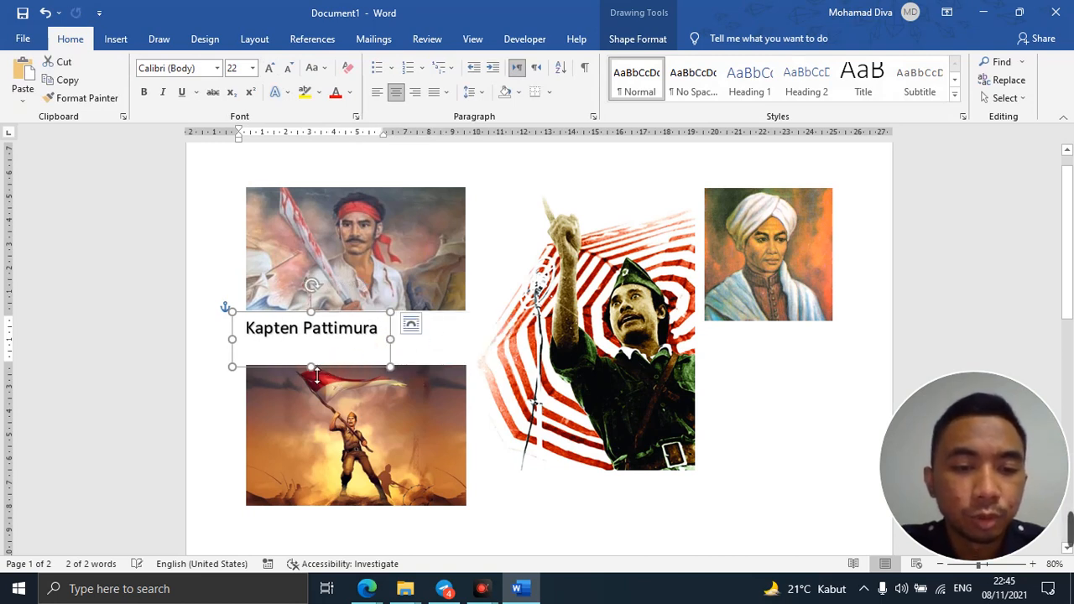
left_click_drag(317, 374, 382, 317)
left_click(616, 359)
left_click(372, 357)
left_click(385, 317)
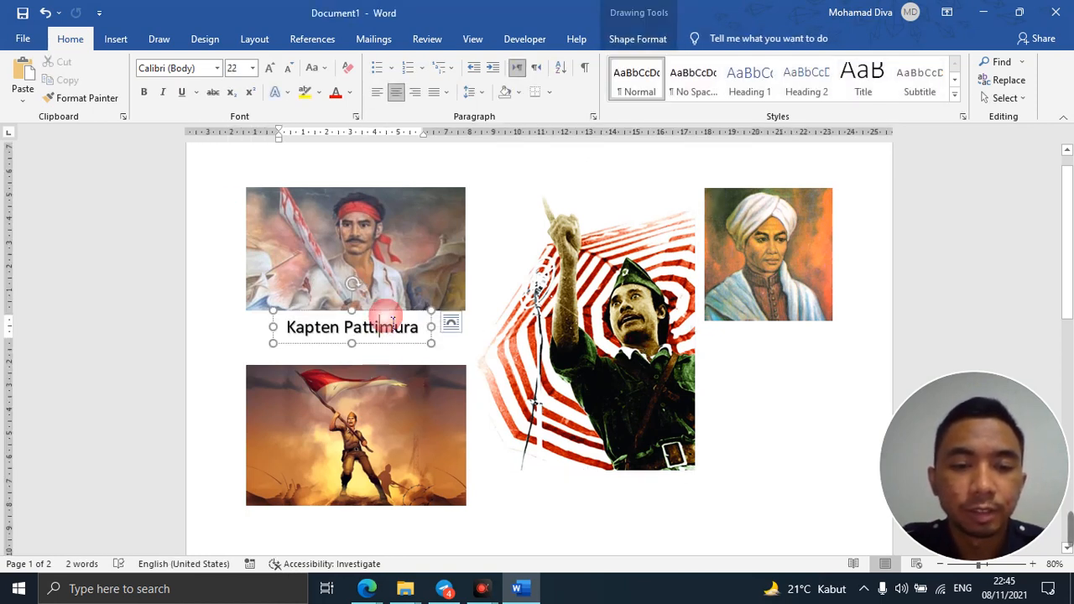
left_click(394, 321)
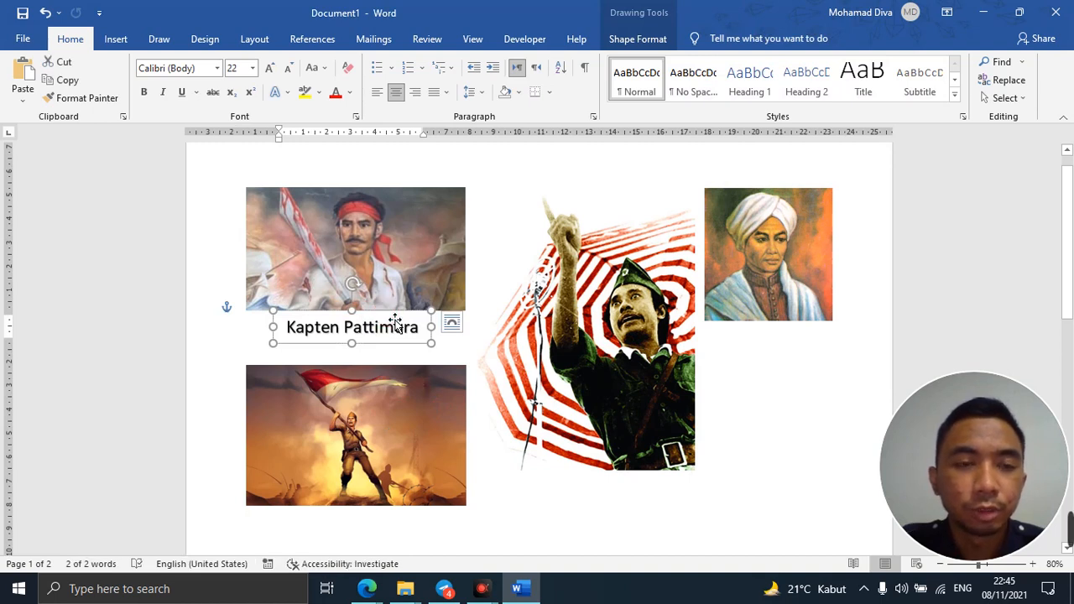
Insert a second plain black WordArt caption reading "Pangeran Diponegoro" and move it below the white-turban portrait
left_click(118, 40)
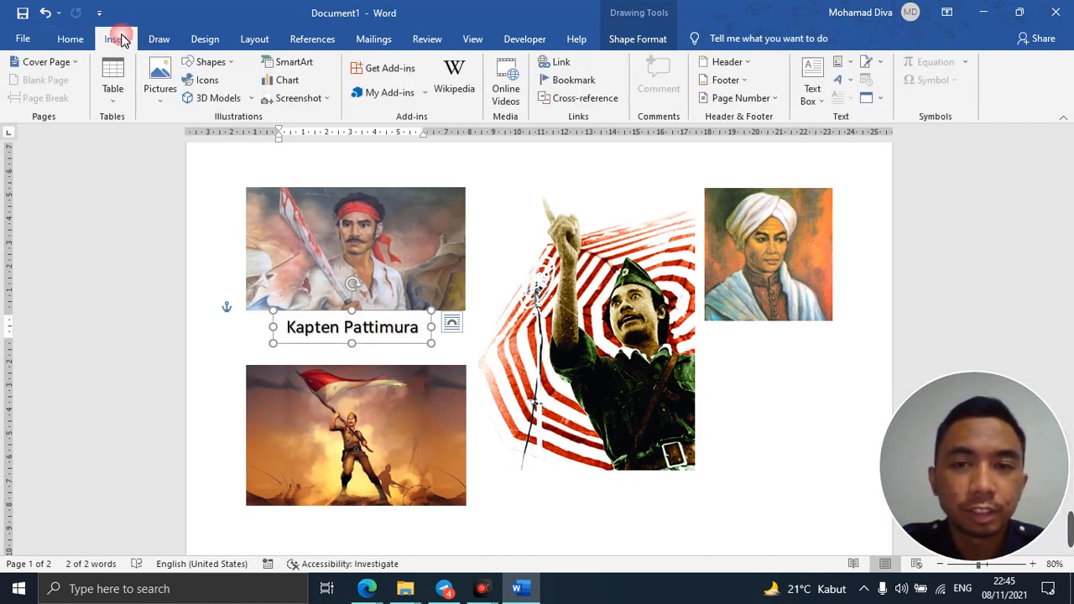
left_click(849, 87)
left_click(852, 115)
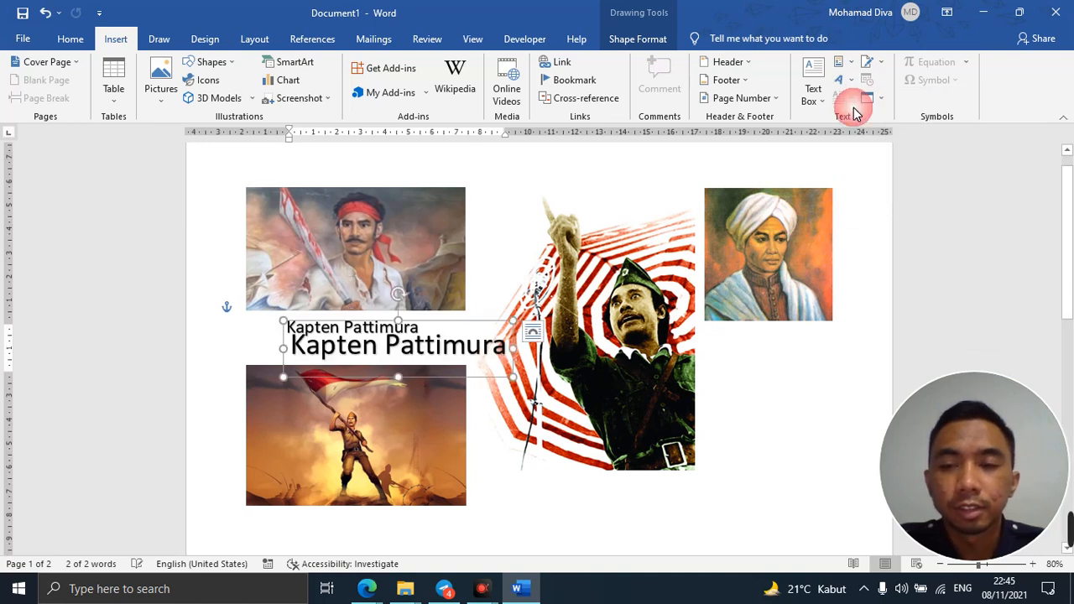
key("ctrl+a")
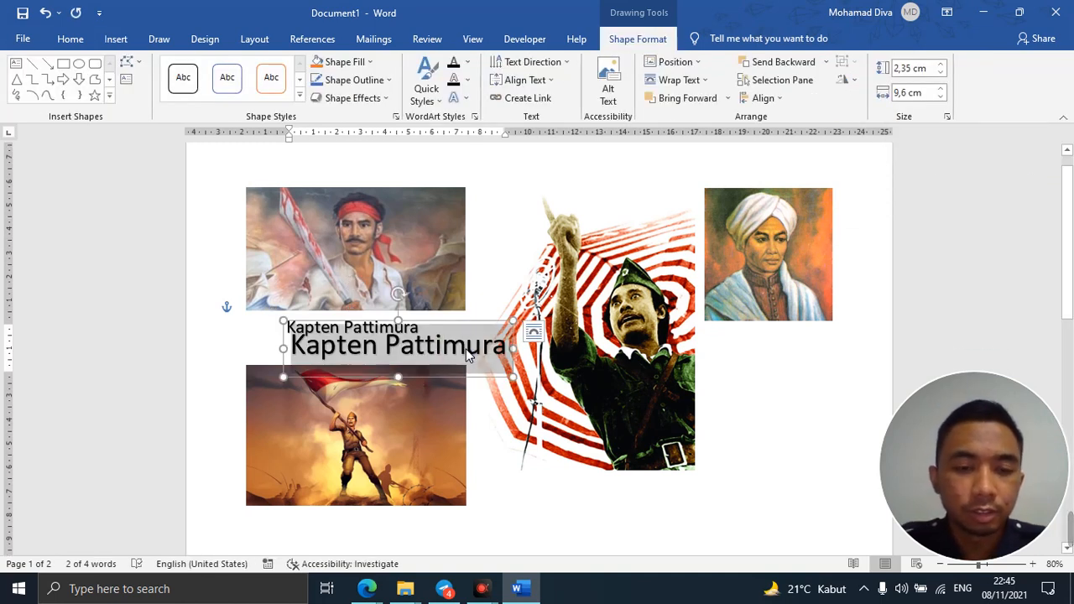
type("Pangera")
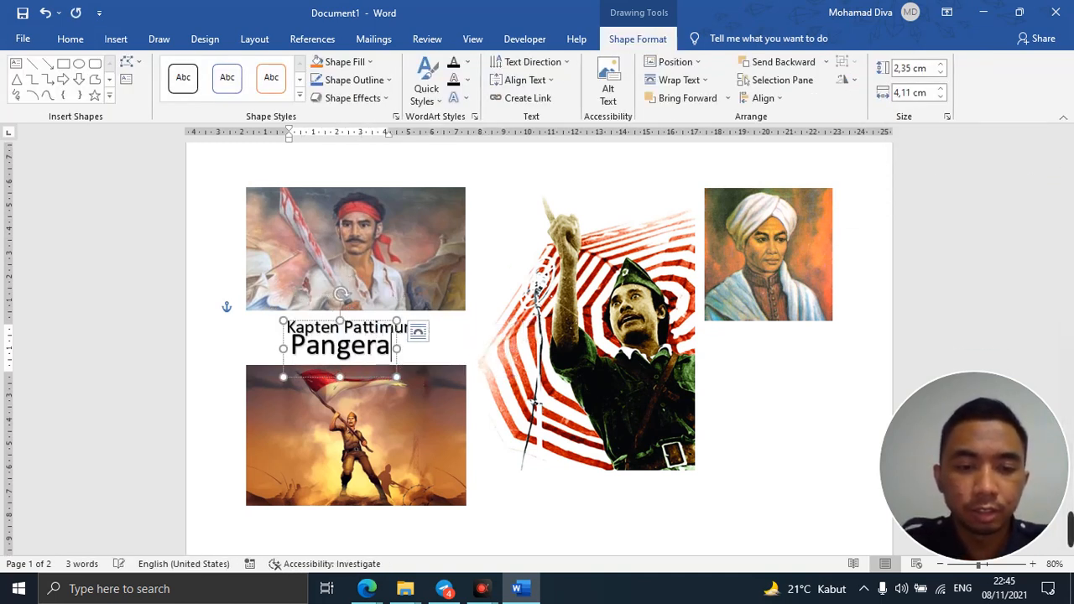
type("n Diponegoro")
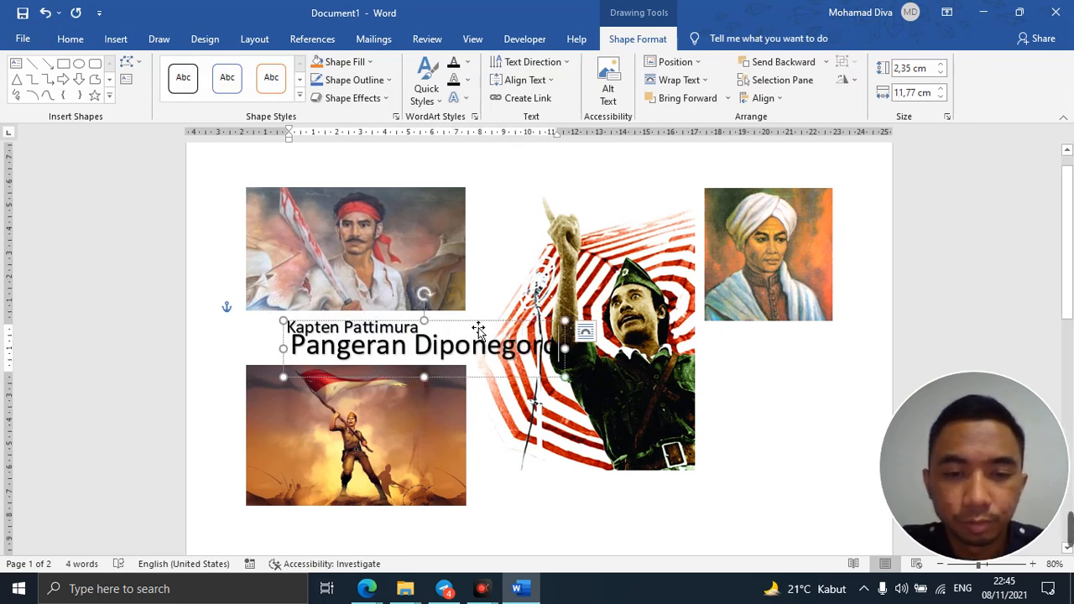
left_click_drag(478, 329, 807, 332)
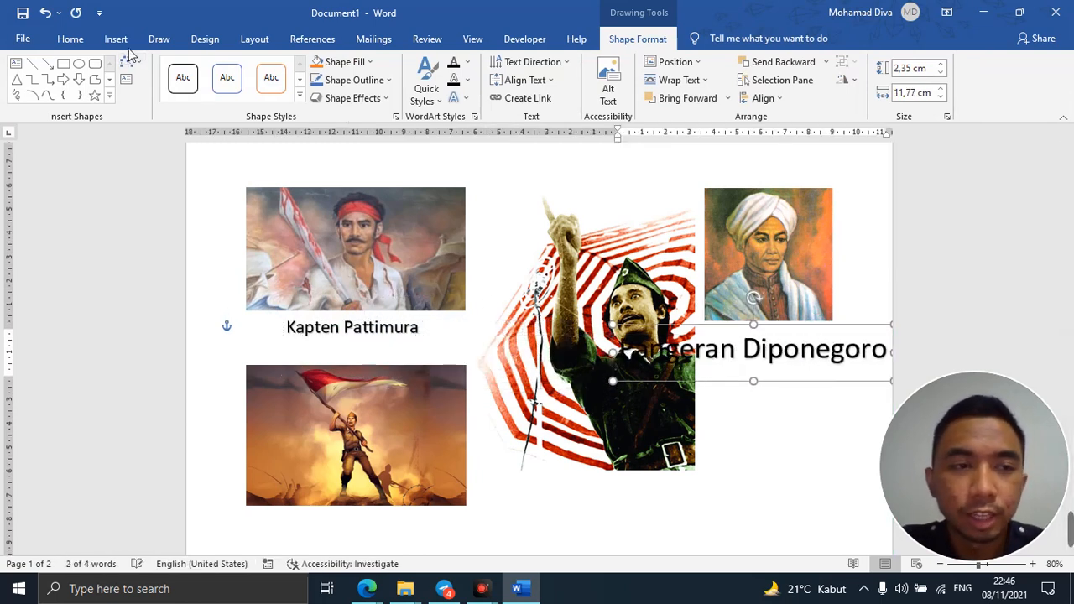
Reduce the "Pangeran Diponegoro" caption's font size to 22
left_click(70, 39)
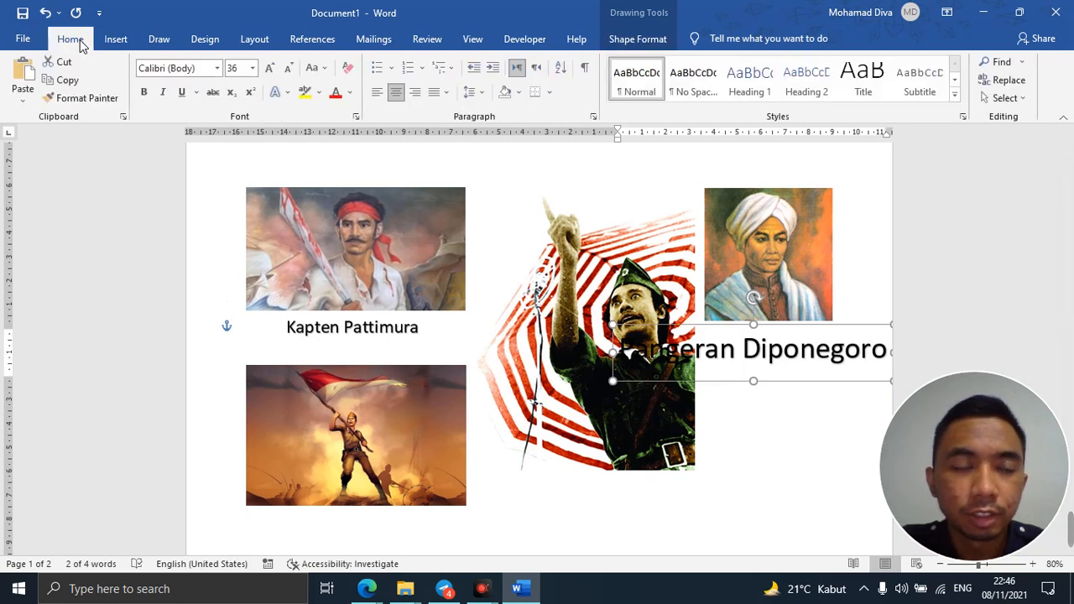
left_click(288, 68)
left_click(288, 68)
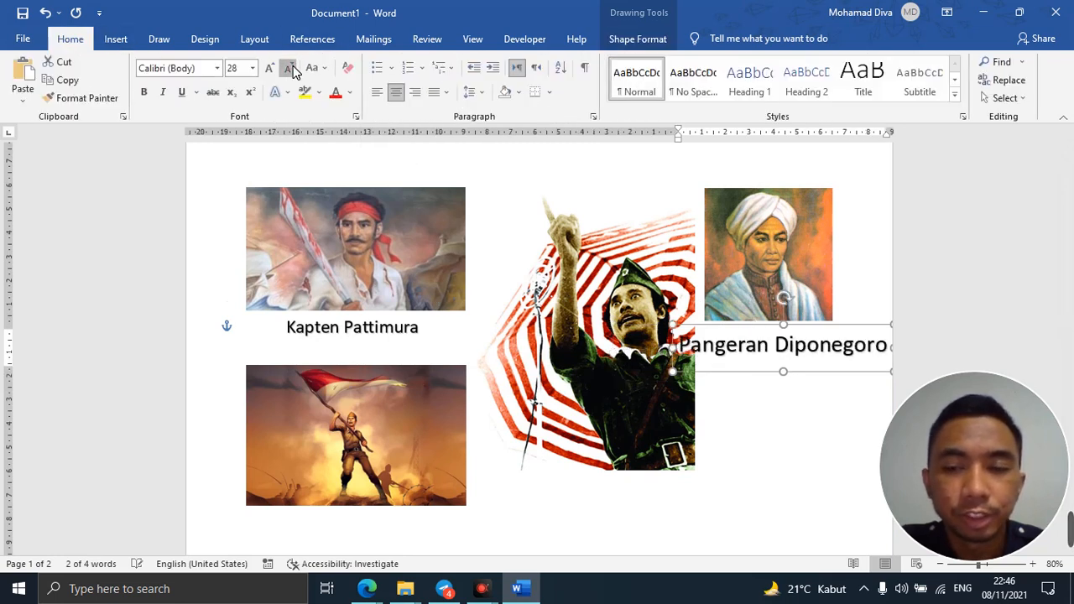
left_click(289, 68)
left_click(288, 68)
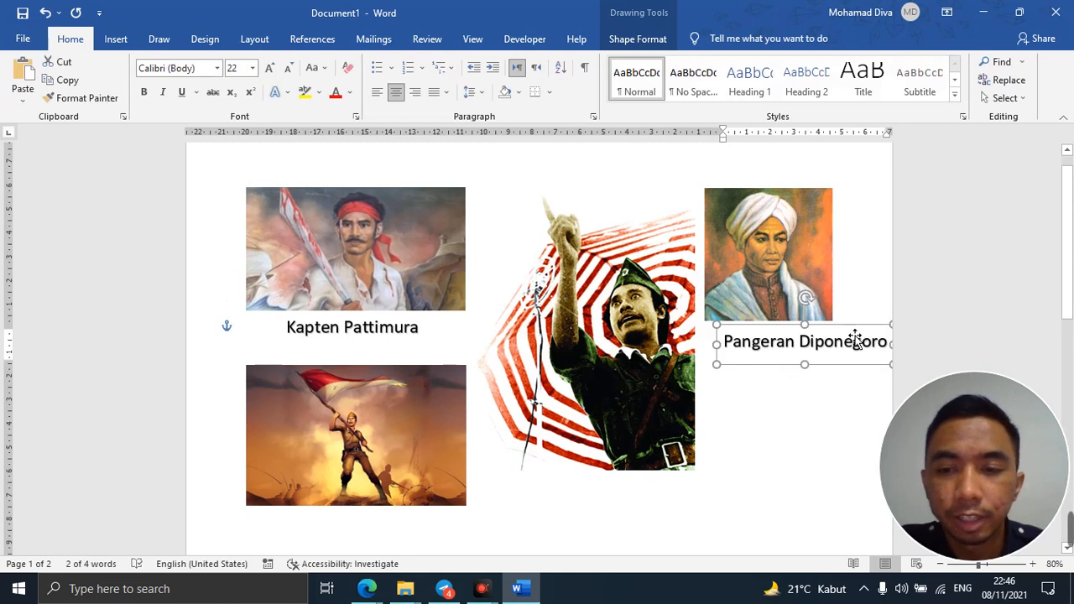
Shift the white-turban portrait slightly right and position the "Pangeran Diponegoro" caption just below it with a small gap
left_click_drag(855, 337, 835, 328)
left_click_drag(801, 277, 811, 278)
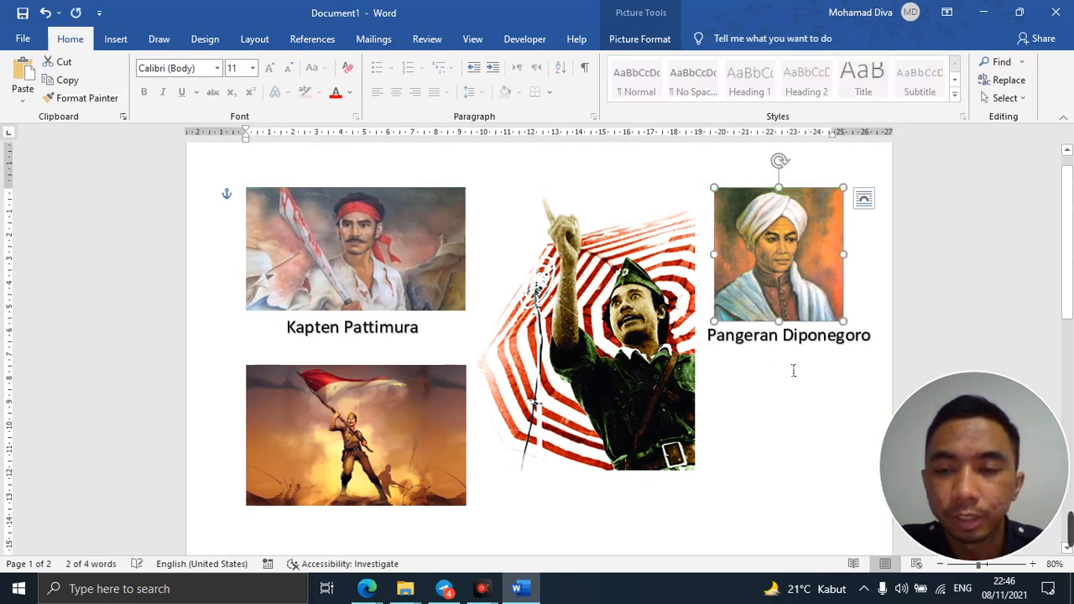
left_click(794, 338)
left_click_drag(812, 320, 809, 330)
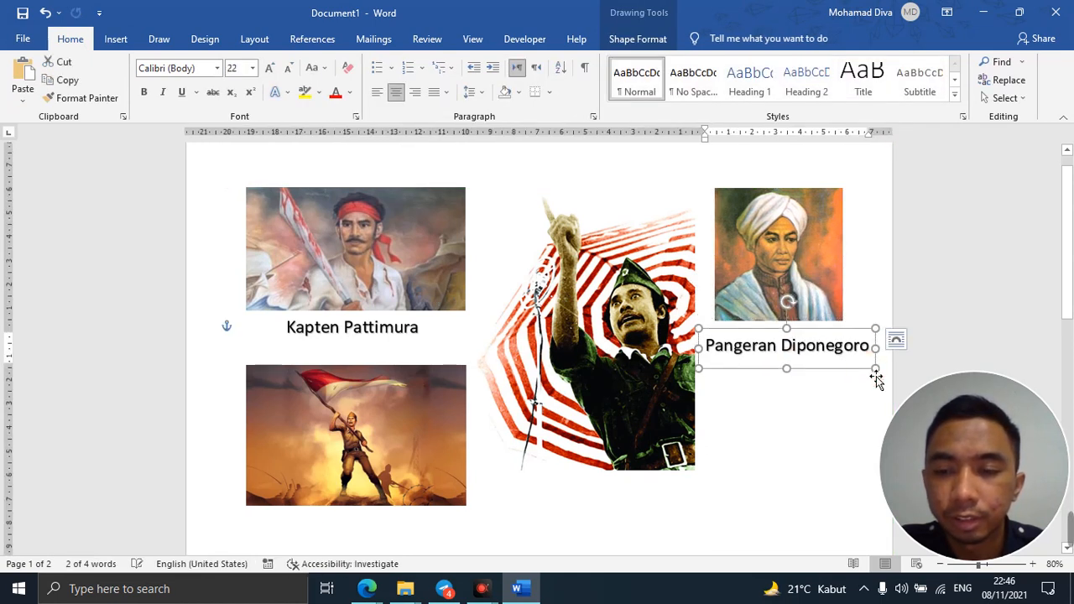
Make the "Pangeran Diponegoro" caption box slightly taller and reduce its font size by one more step
mouse_move(875, 375)
left_mouse_down()
mouse_move(858, 367)
mouse_move(890, 396)
mouse_move(873, 368)
left_mouse_up()
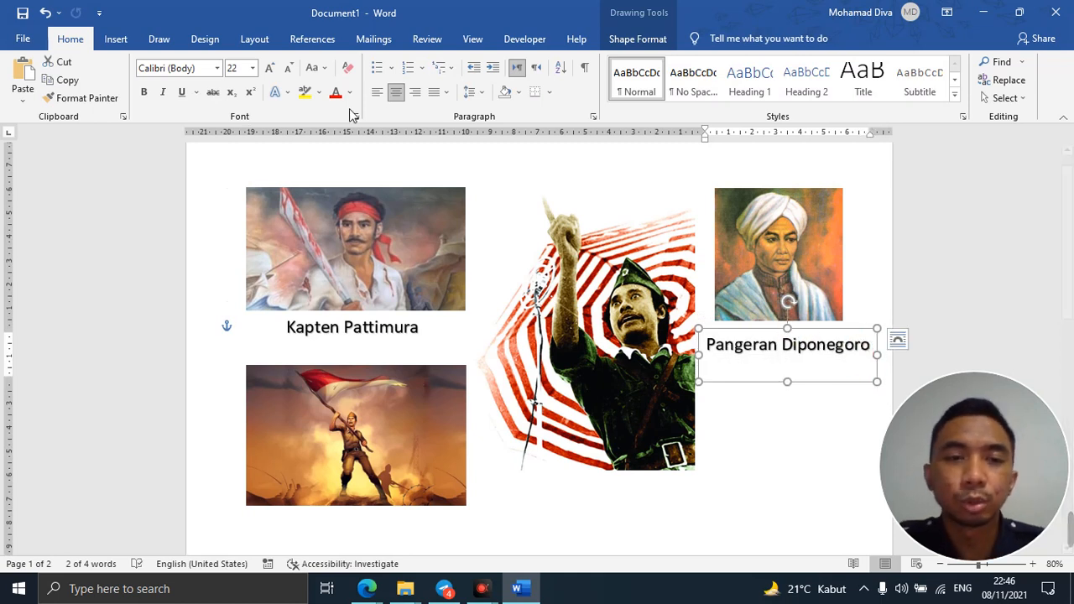
left_click(290, 71)
left_click(648, 365)
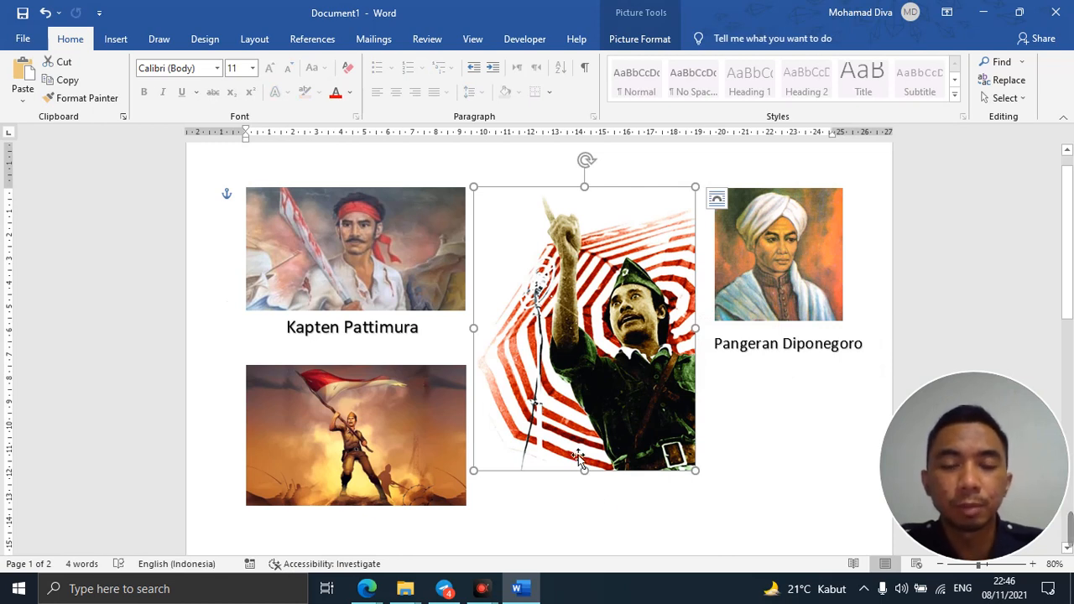
Nudge the "Pangeran Diponegoro" caption up and slightly left, and enlarge the white-turban portrait slightly above it
left_click(826, 345)
left_click_drag(832, 330, 821, 325)
left_click(794, 263)
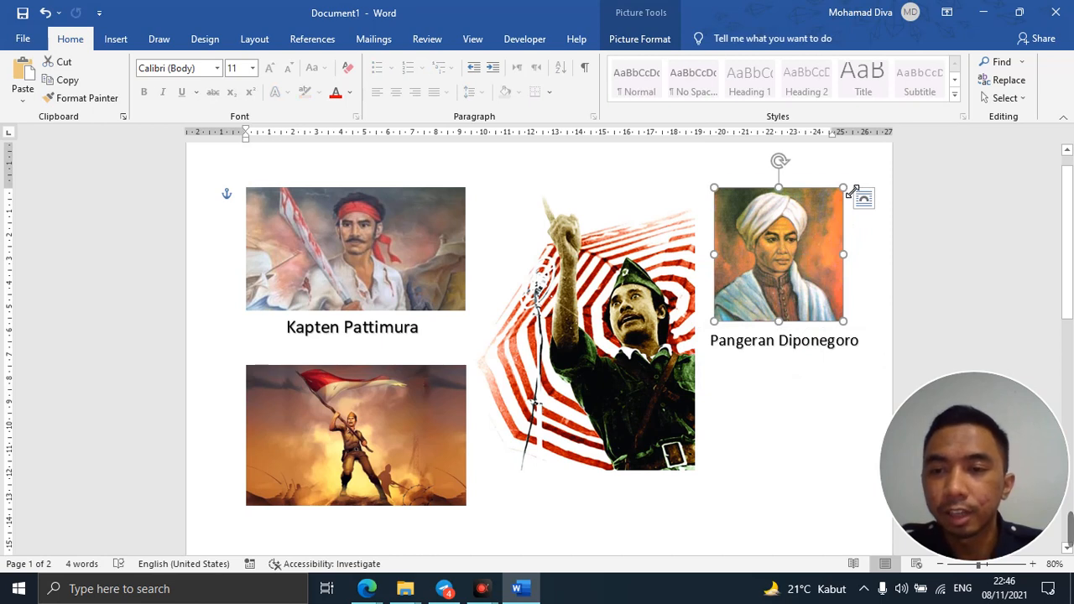
left_click_drag(852, 192, 864, 192)
left_click_drag(757, 270, 758, 277)
Shorten the "Pangeran Diponegoro" caption box to fit its text and place it just below the white-turban portrait
left_click(802, 351)
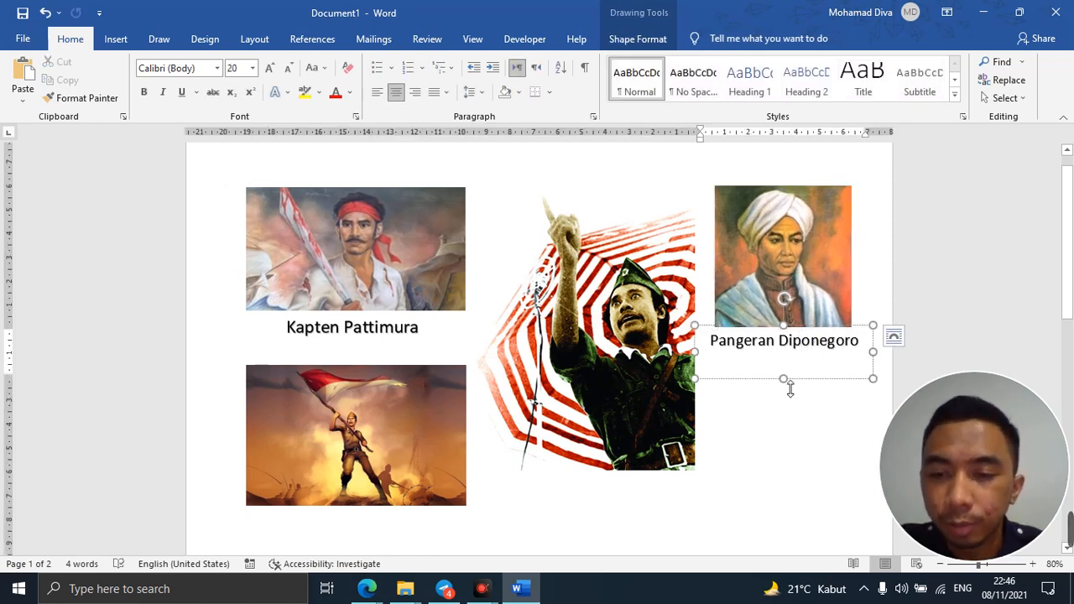
left_click_drag(789, 388, 797, 372)
left_click_drag(810, 330, 809, 336)
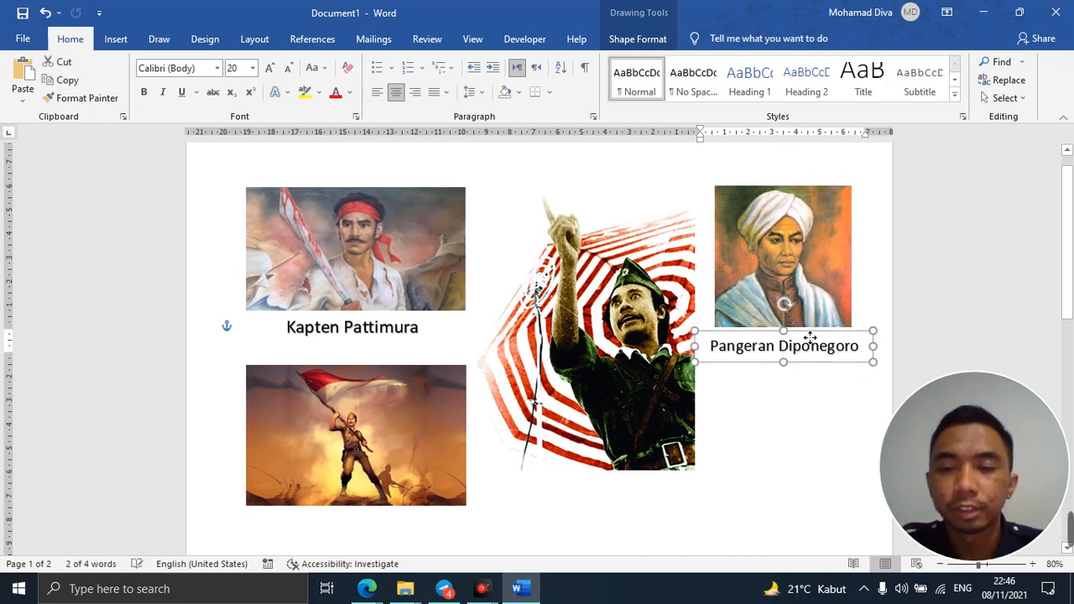
left_click(808, 295)
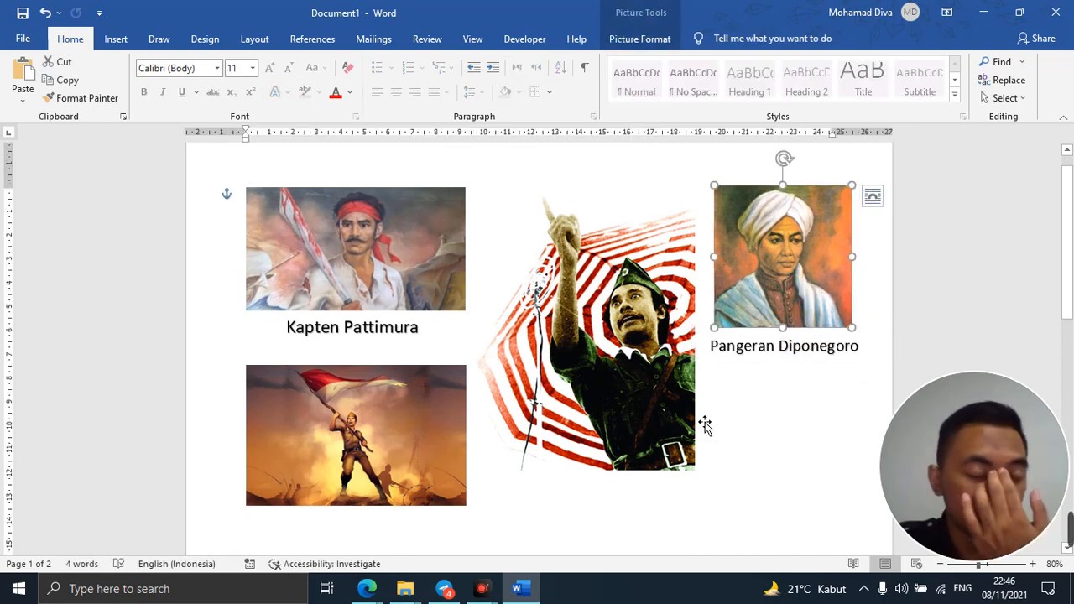
left_click(122, 39)
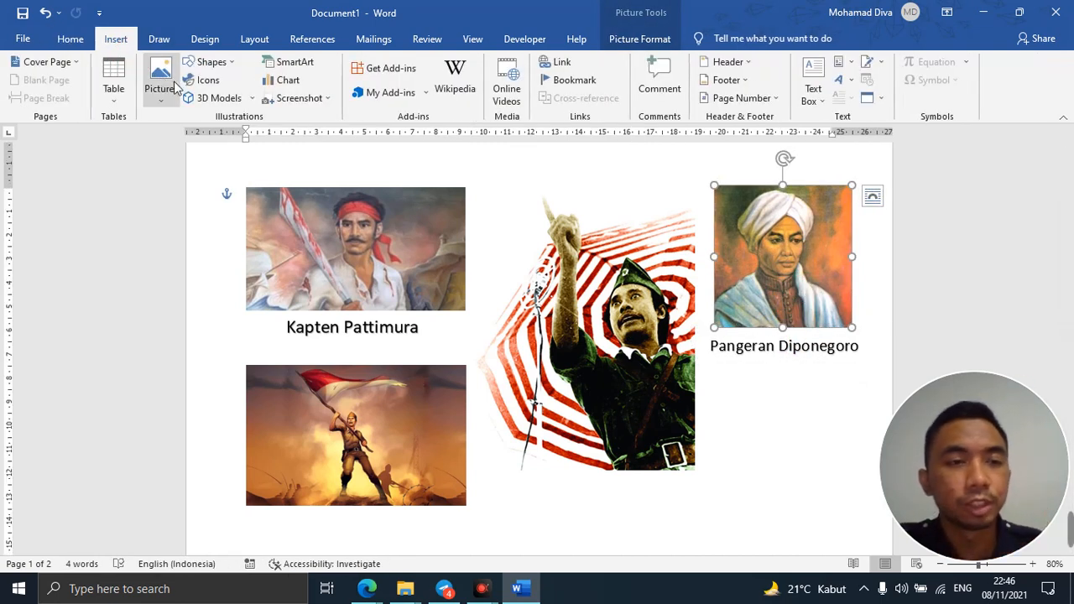
left_click(179, 99)
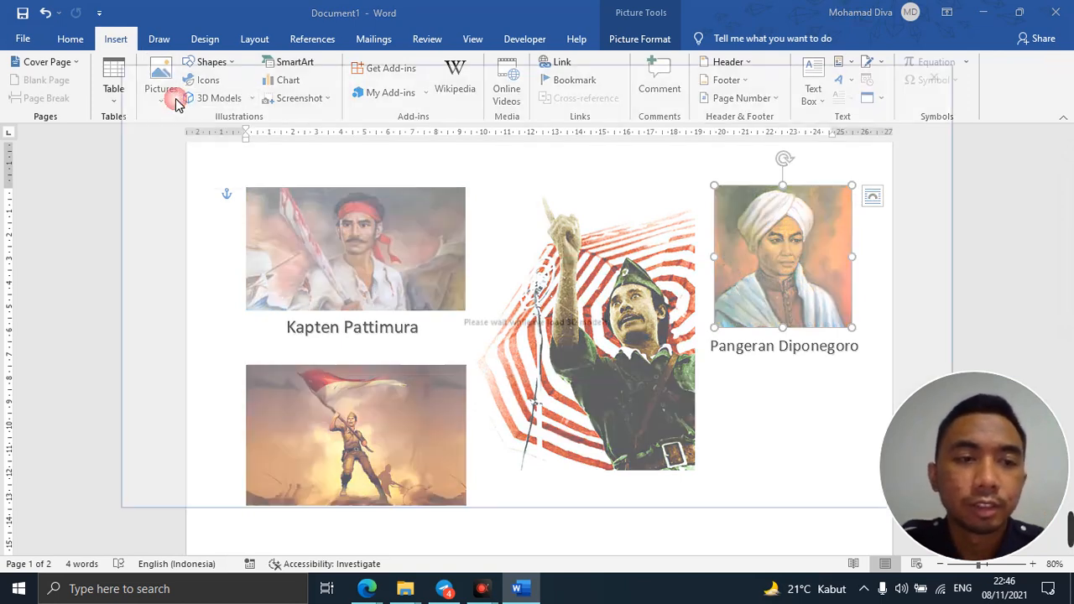
key("Escape")
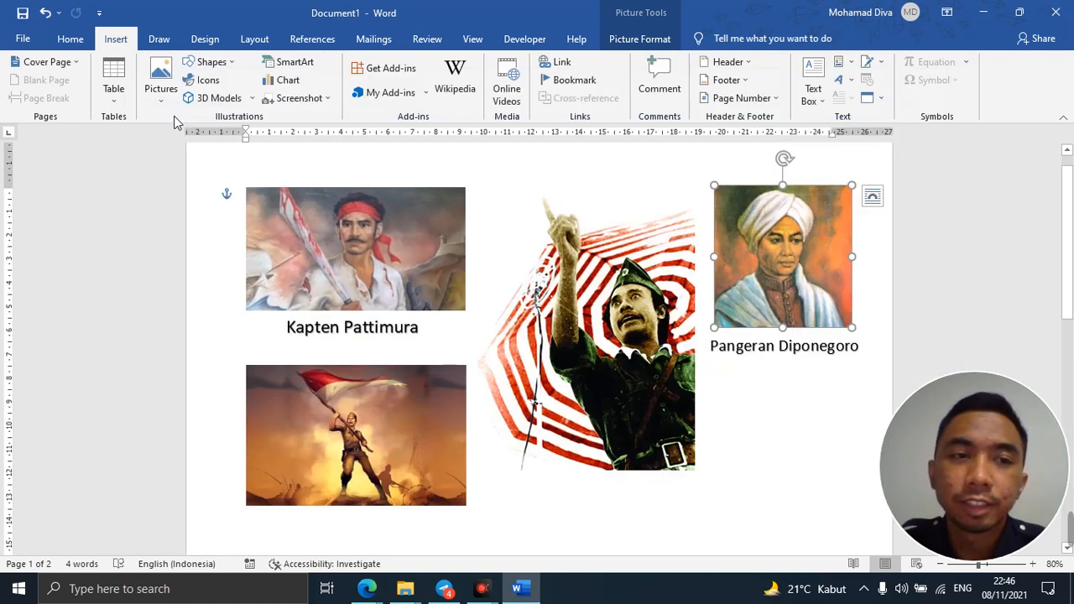
left_click(160, 97)
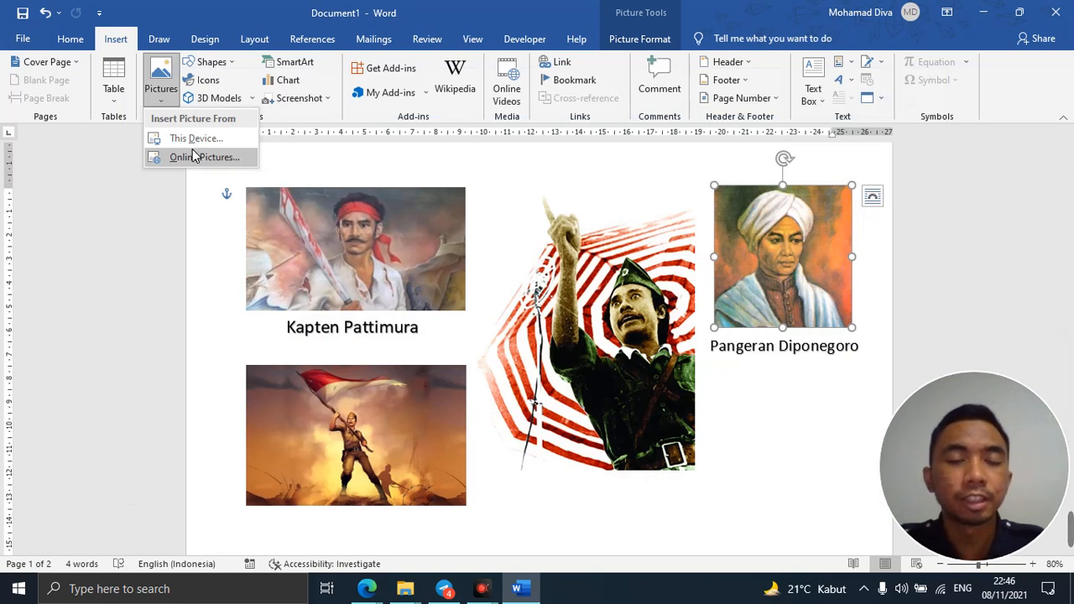
left_click(501, 401)
left_click(810, 372)
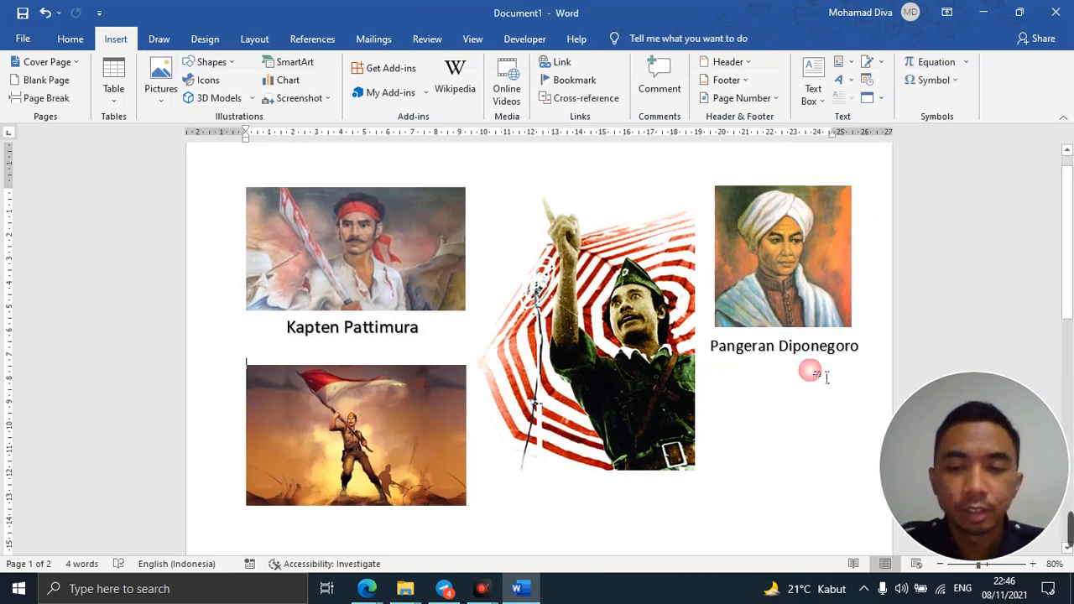
Insert another plain black WordArt and move it onto the second page beside the black-and-white portrait
left_click(782, 356)
scroll(776, 247, "down", 3)
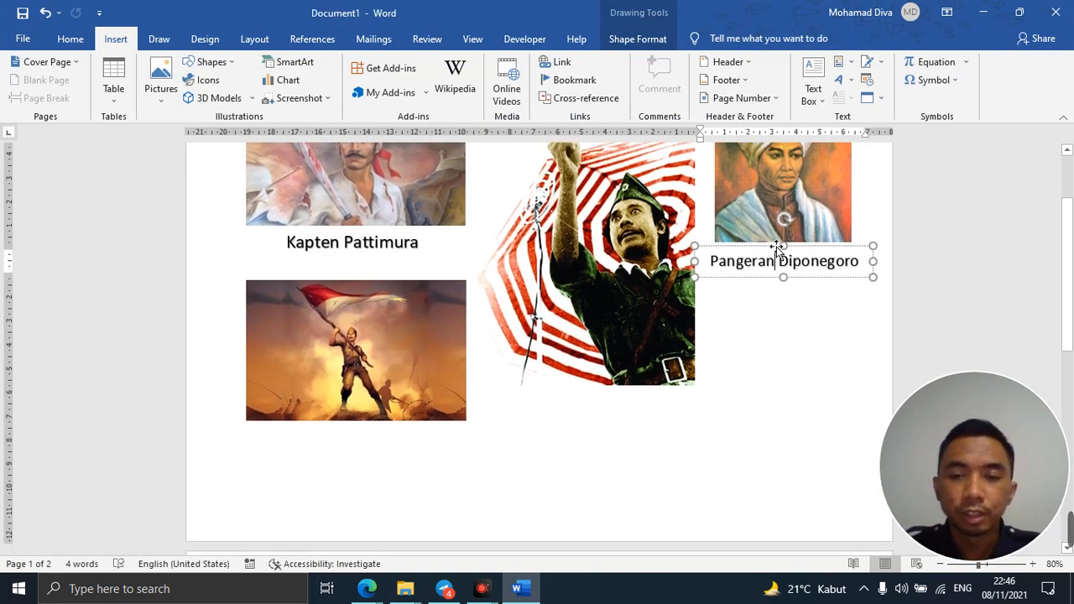
scroll(733, 310, "down", 15)
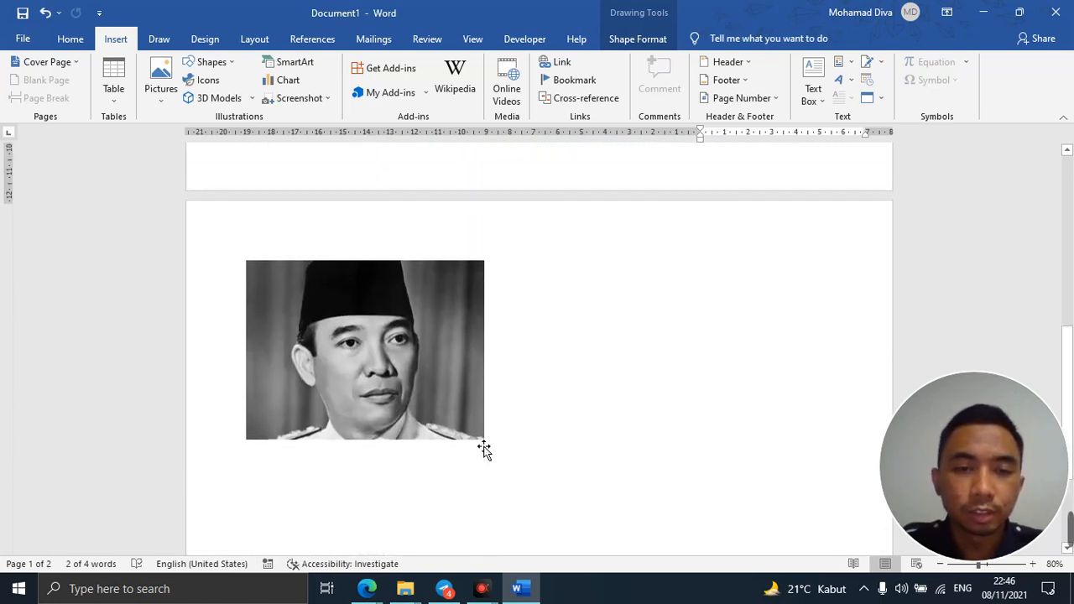
left_click(839, 80)
left_click(854, 114)
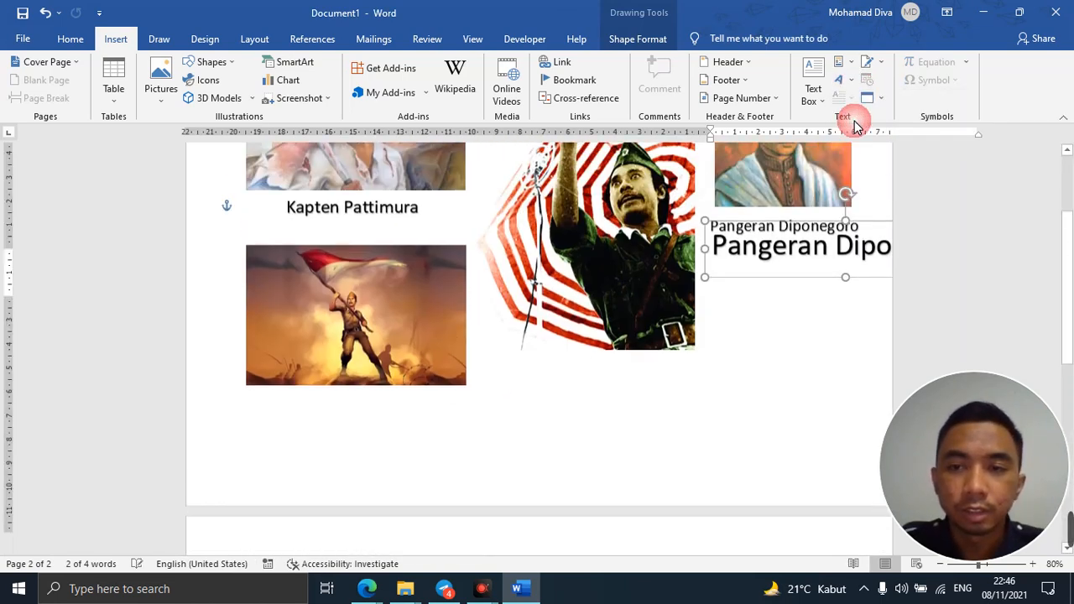
left_click_drag(702, 271, 539, 532)
scroll(546, 517, "down", 9)
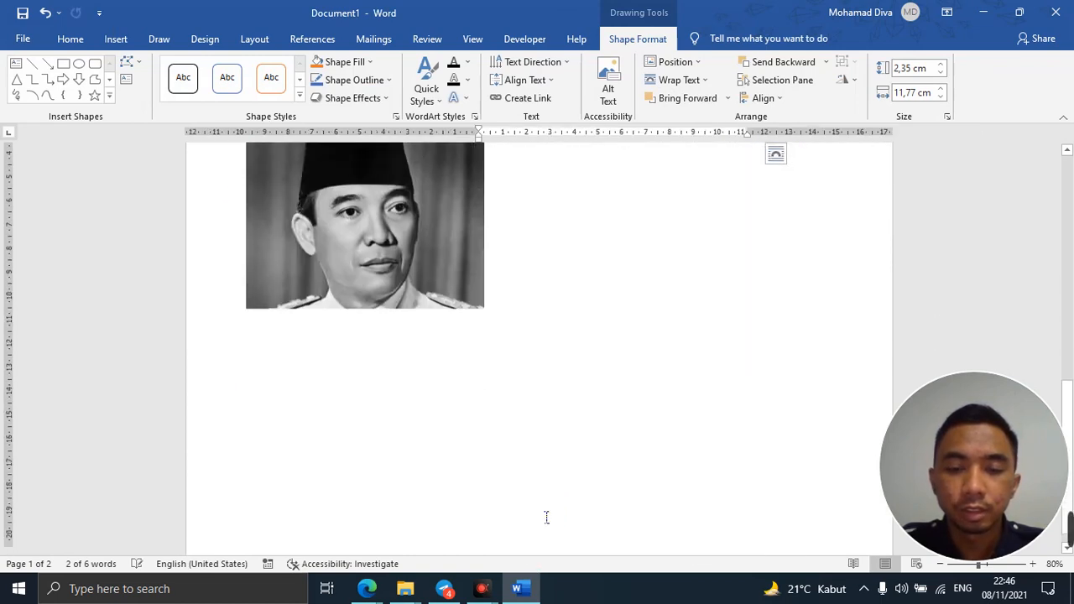
scroll(546, 470, "up", 2)
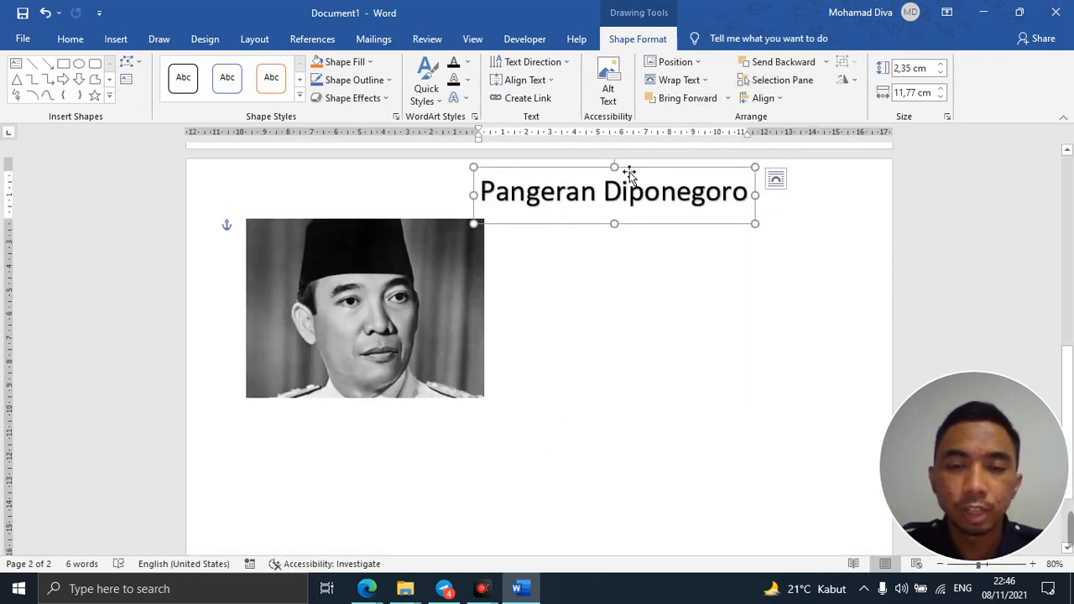
Replace the new WordArt's text with "Ir. Soekarno" and place it centred below the black-and-white portrait
key("ctrl+a")
type("I")
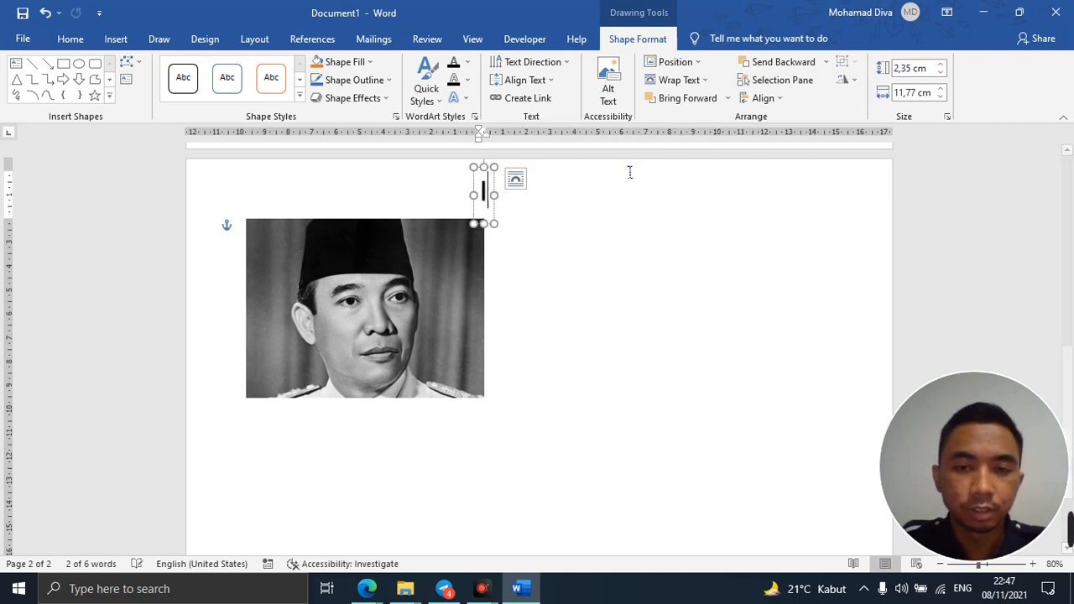
type("r. Soeka")
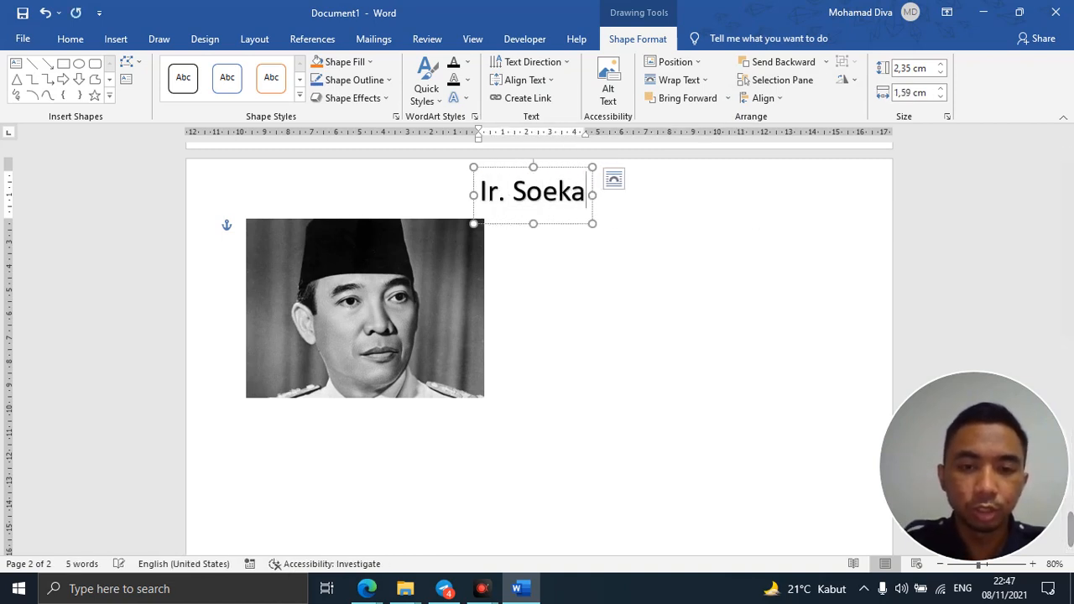
type("rno")
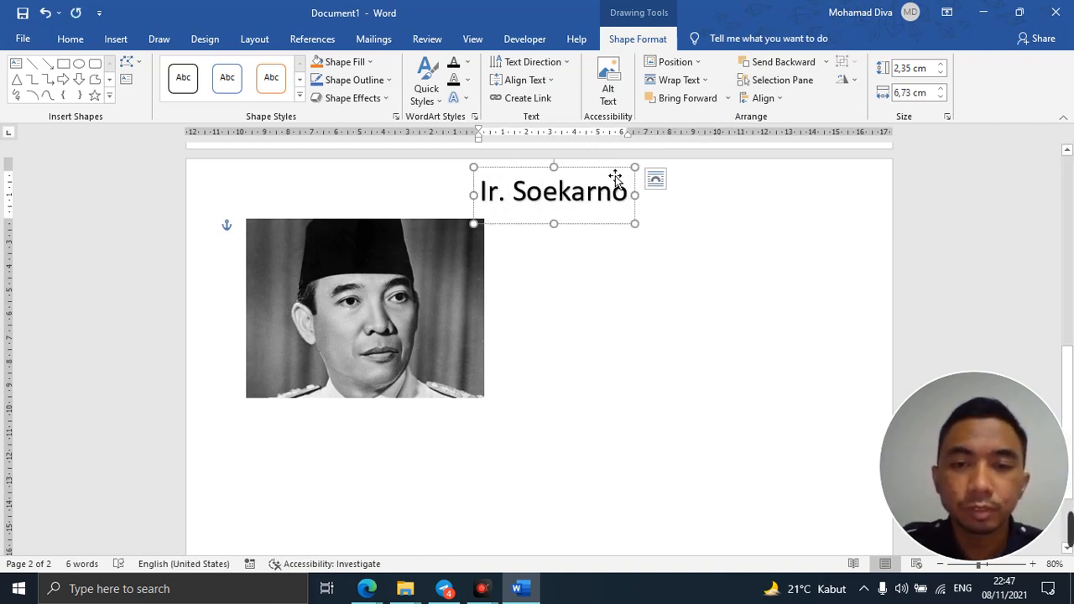
left_click_drag(616, 167, 422, 406)
left_click_drag(447, 467, 463, 464)
Reduce the "Ir. Soekarno" caption's font size to 28 and shorten its box to fit the text
left_click(71, 38)
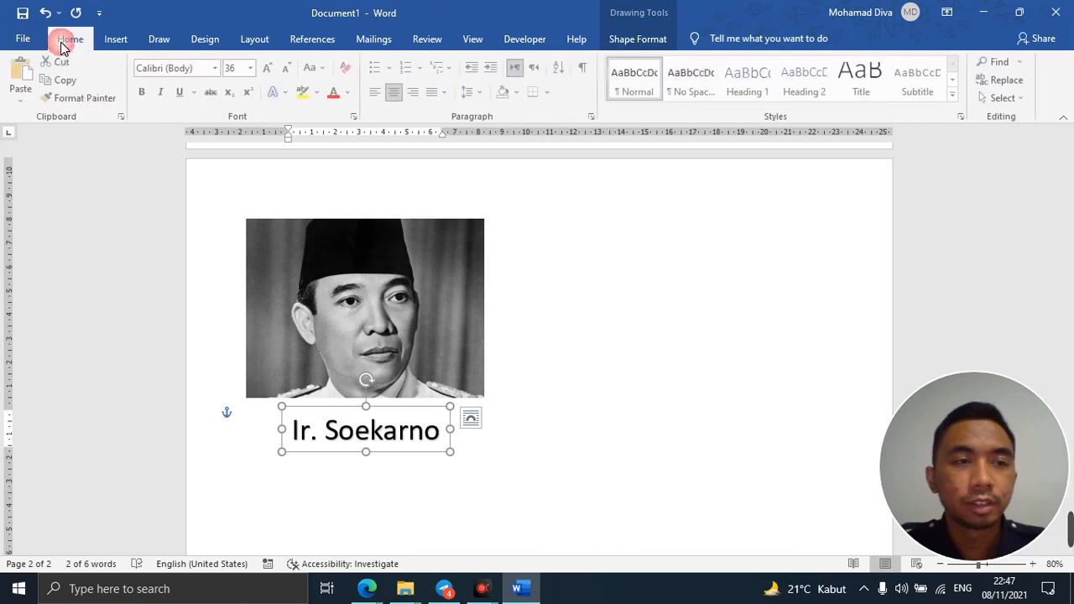
left_click(286, 69)
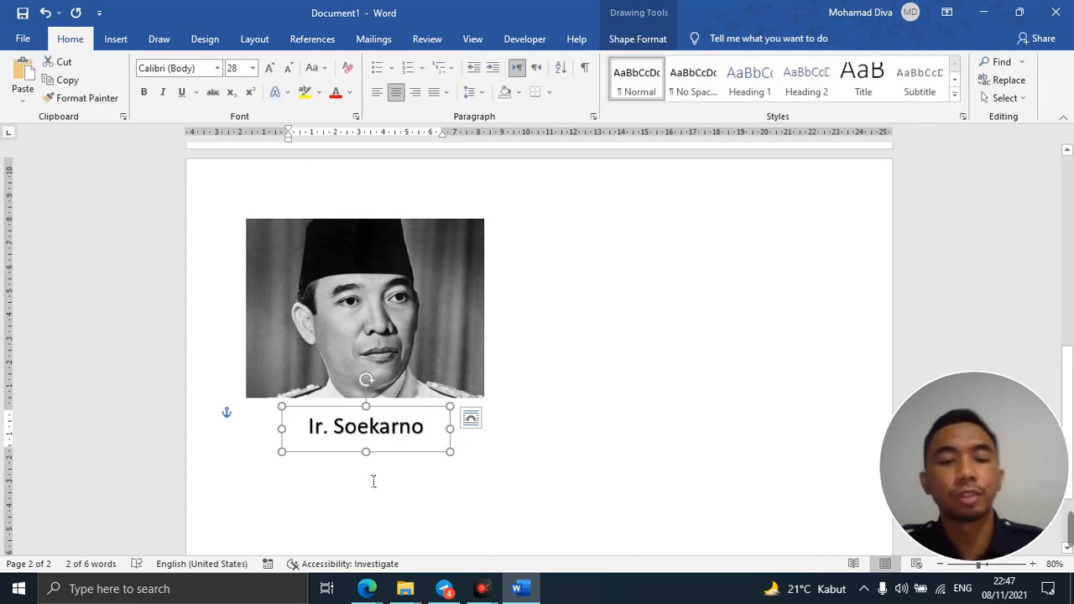
left_click_drag(369, 463, 378, 453)
left_click(402, 430)
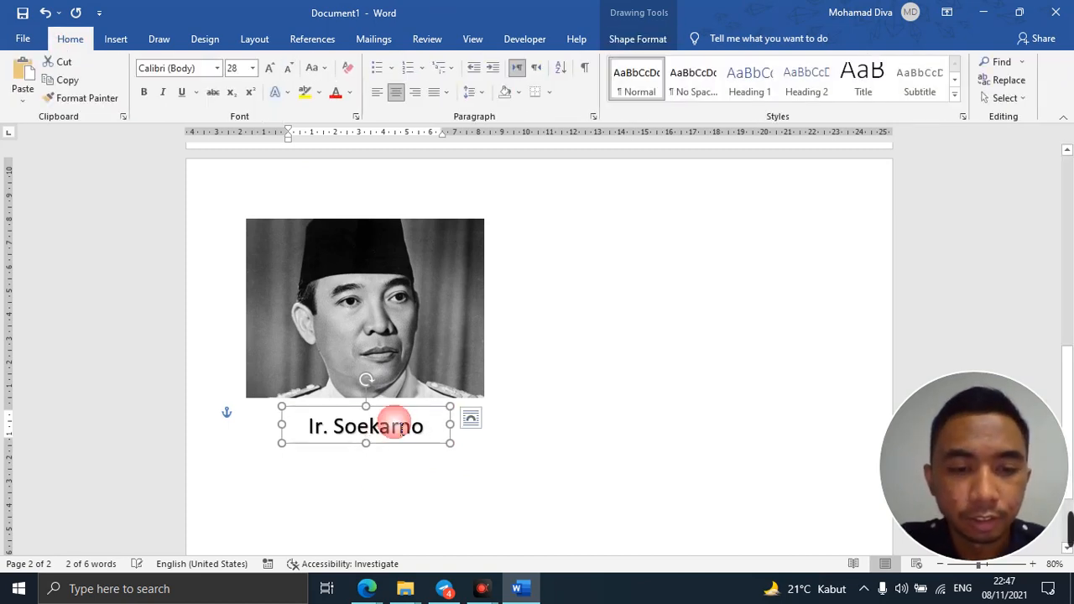
left_click(545, 452)
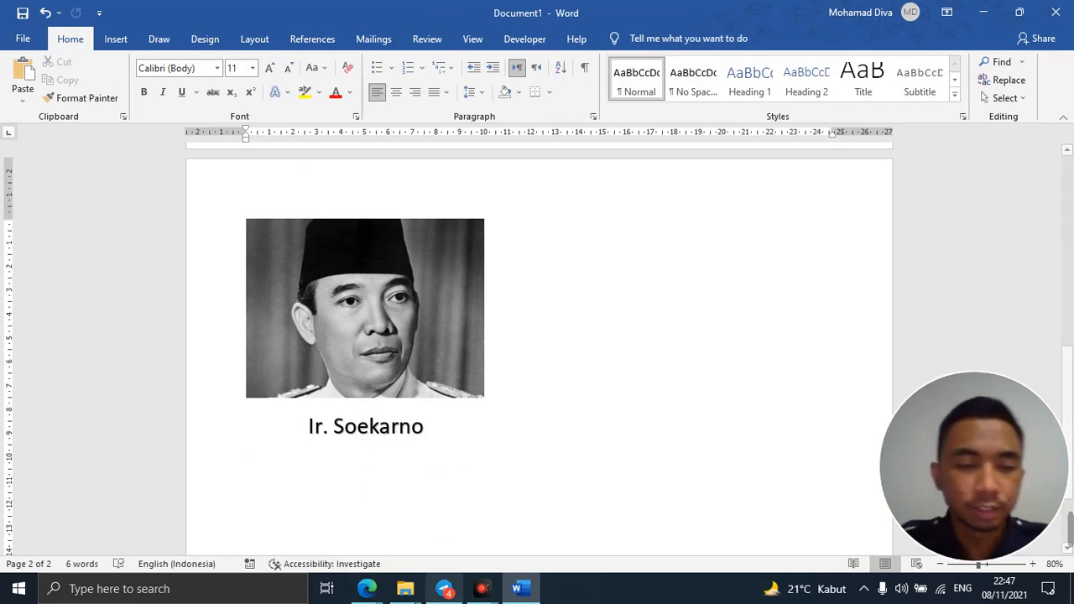
Review the arrangement of the hero pictures and their captions across both pages
scroll(453, 341, "up", 15)
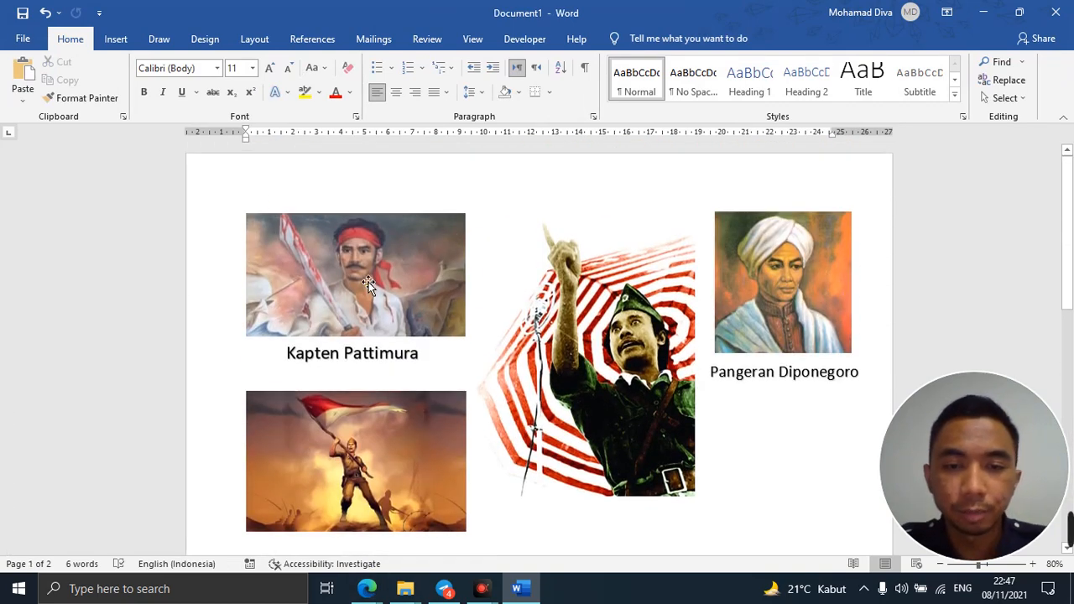
scroll(714, 461, "down", 6)
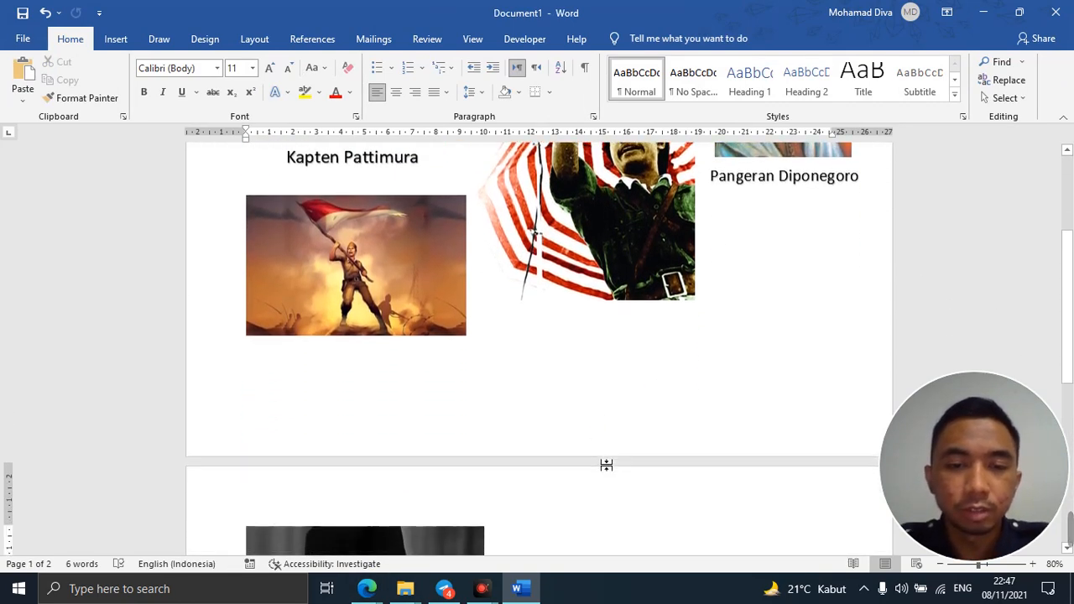
scroll(611, 426, "up", 6)
left_click(623, 443)
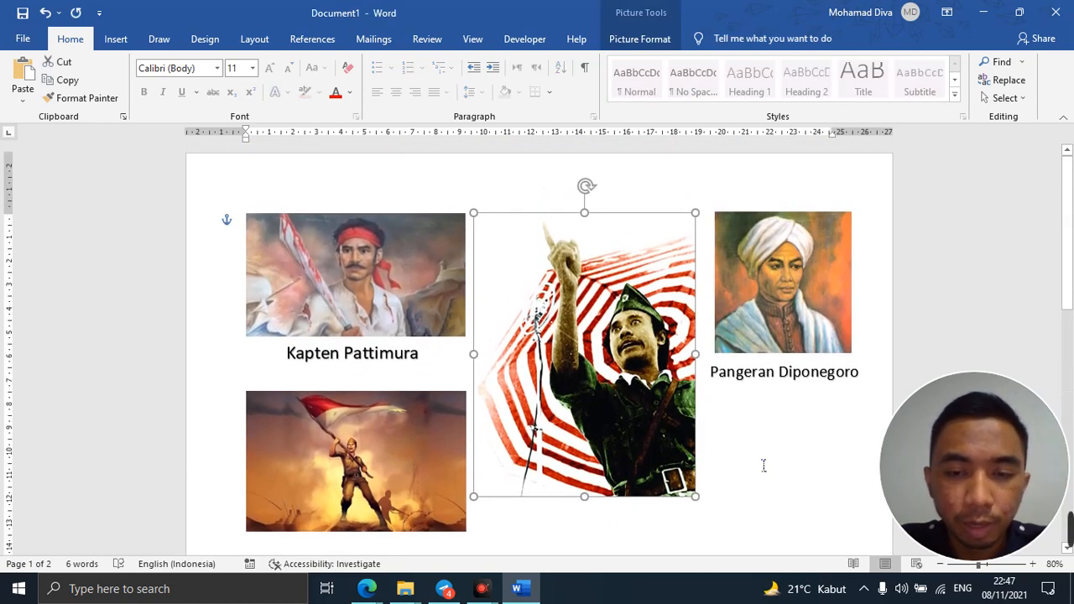
left_click(762, 465)
left_click(594, 423)
left_click(766, 453)
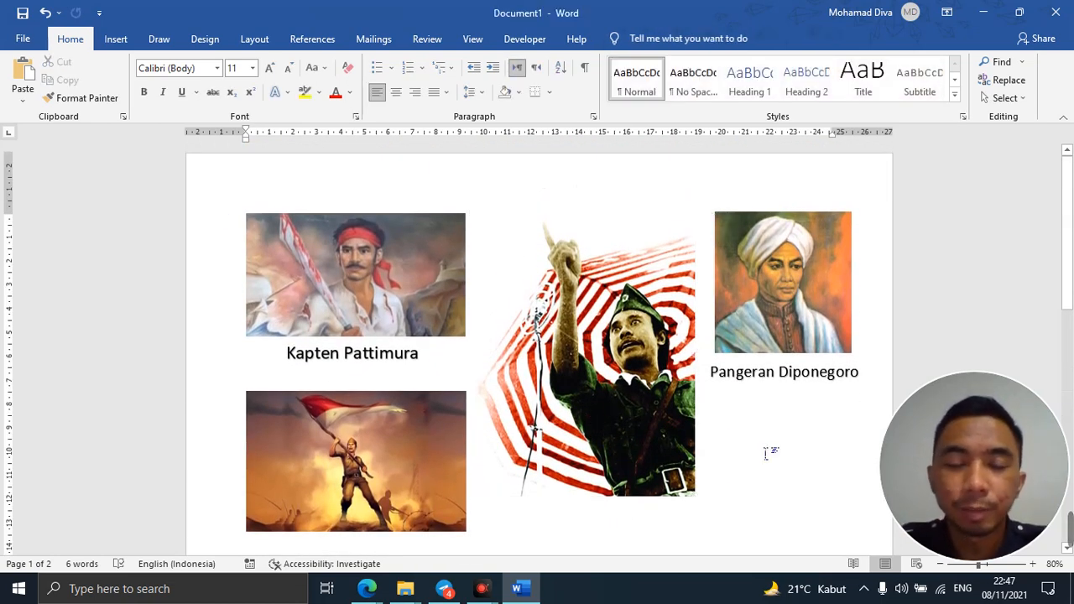
left_click(594, 429)
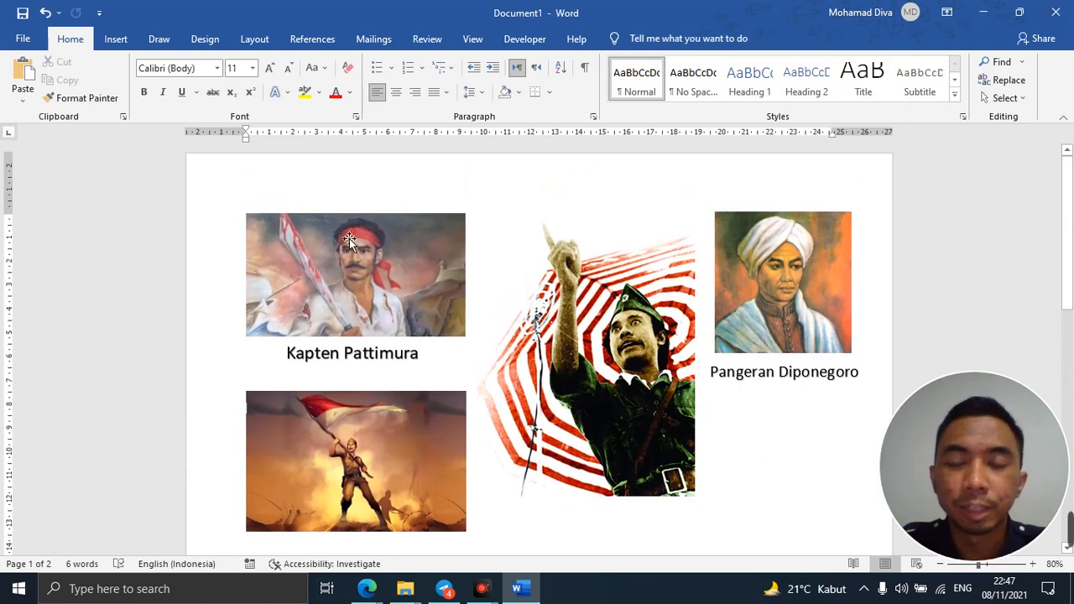
scroll(503, 367, "down", 1)
scroll(506, 370, "up", 1)
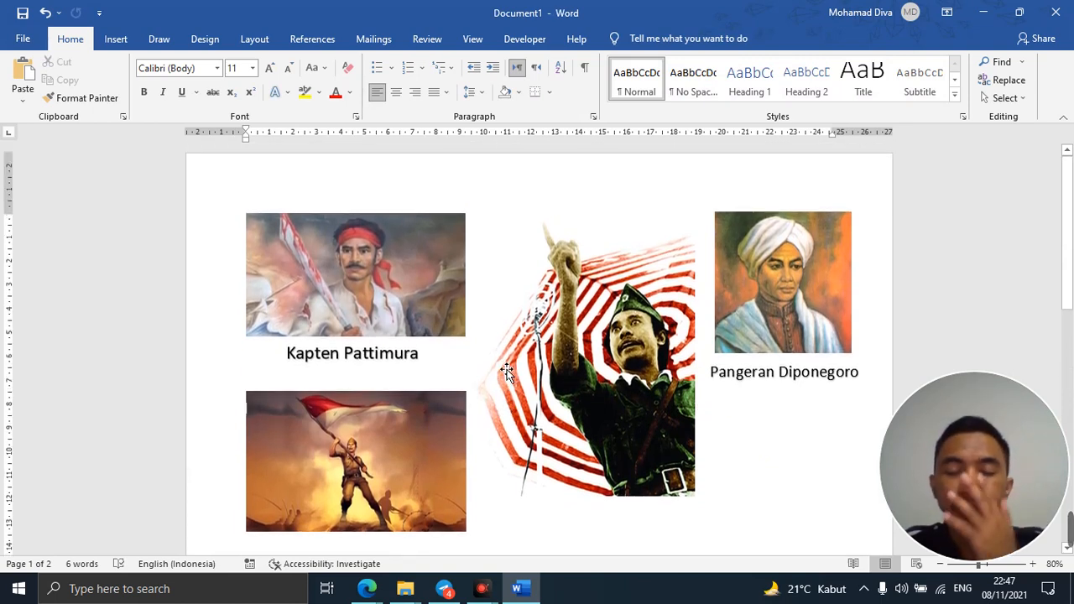
scroll(436, 486, "down", 3)
scroll(428, 482, "down", 9)
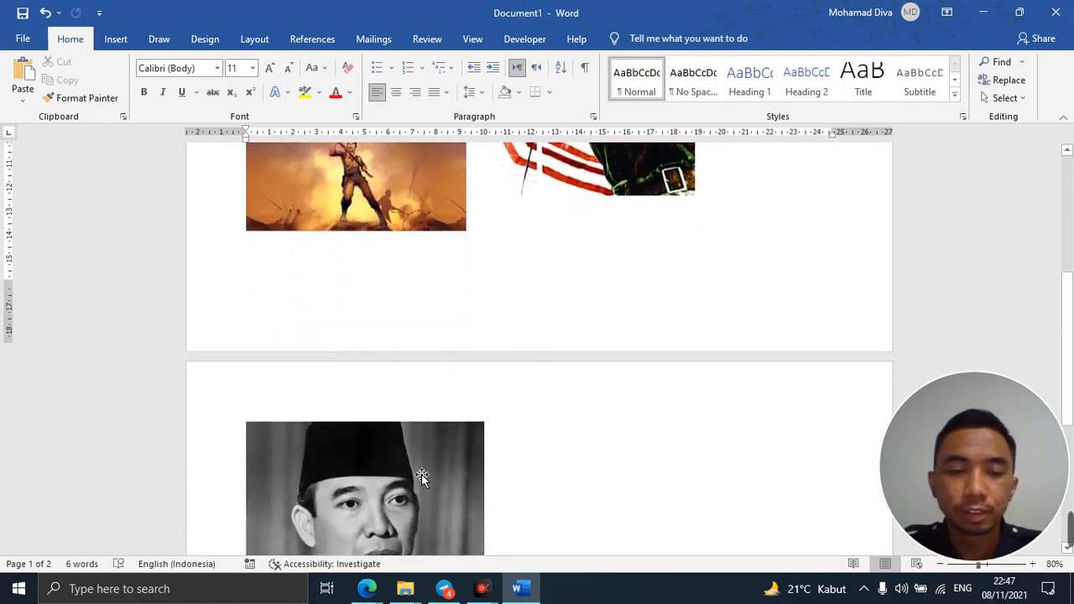
scroll(433, 472, "up", 12)
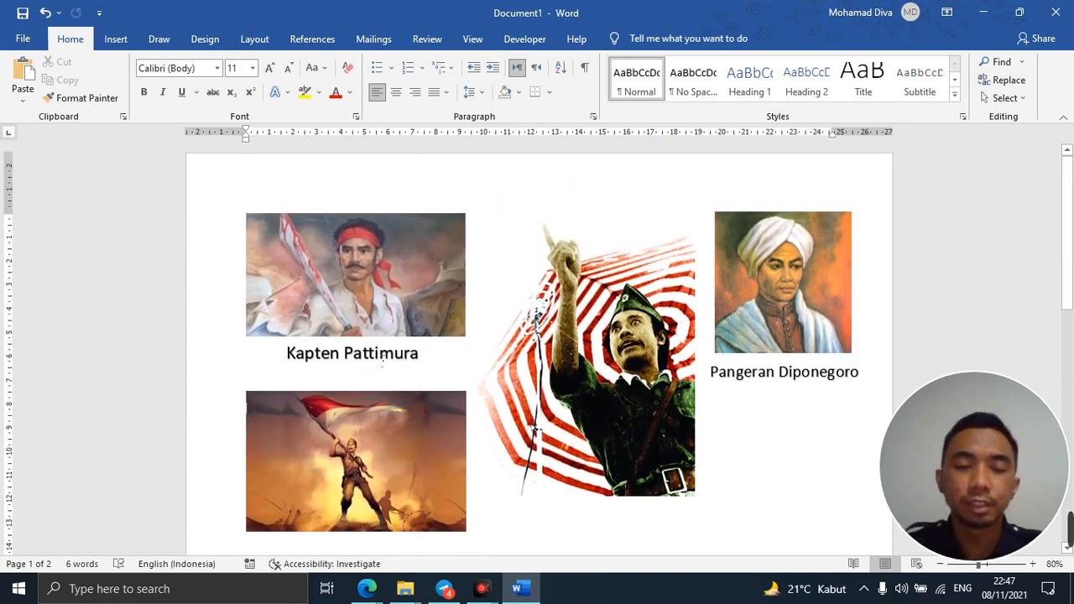
Nudge the "Kapten Pattimura" caption slightly down and to the right below the red-headband portrait
left_click(376, 353)
left_click_drag(398, 350, 400, 353)
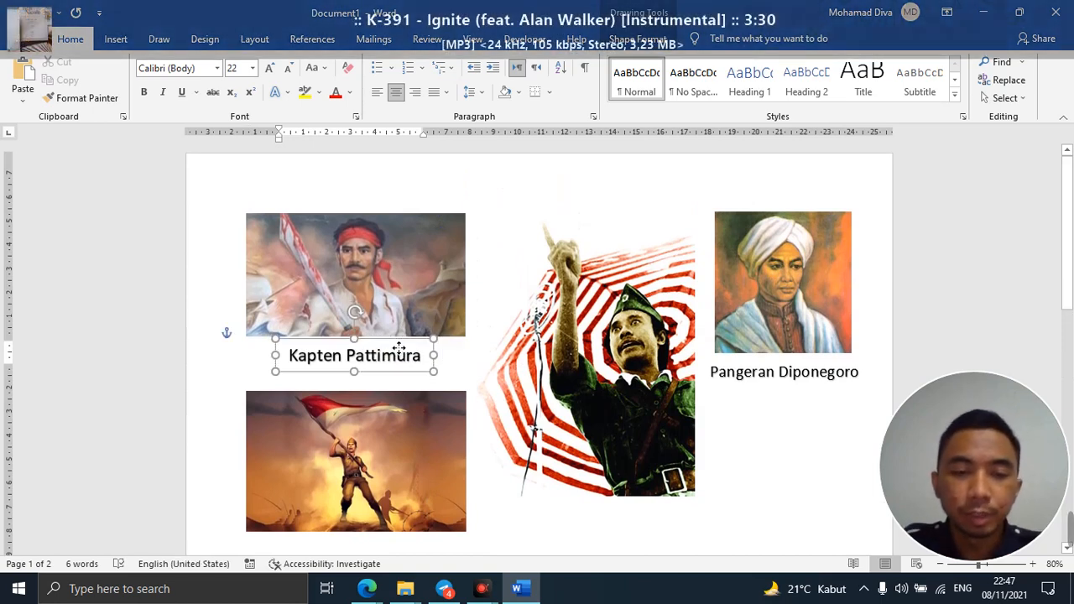
left_click(258, 203)
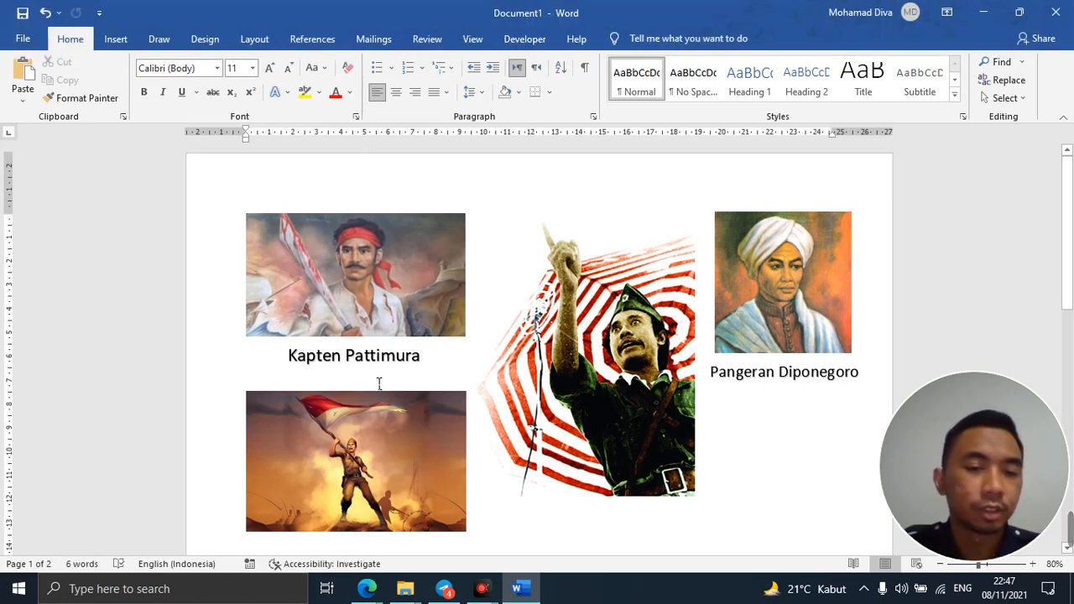
scroll(380, 384, "down", 1)
scroll(380, 384, "up", 1)
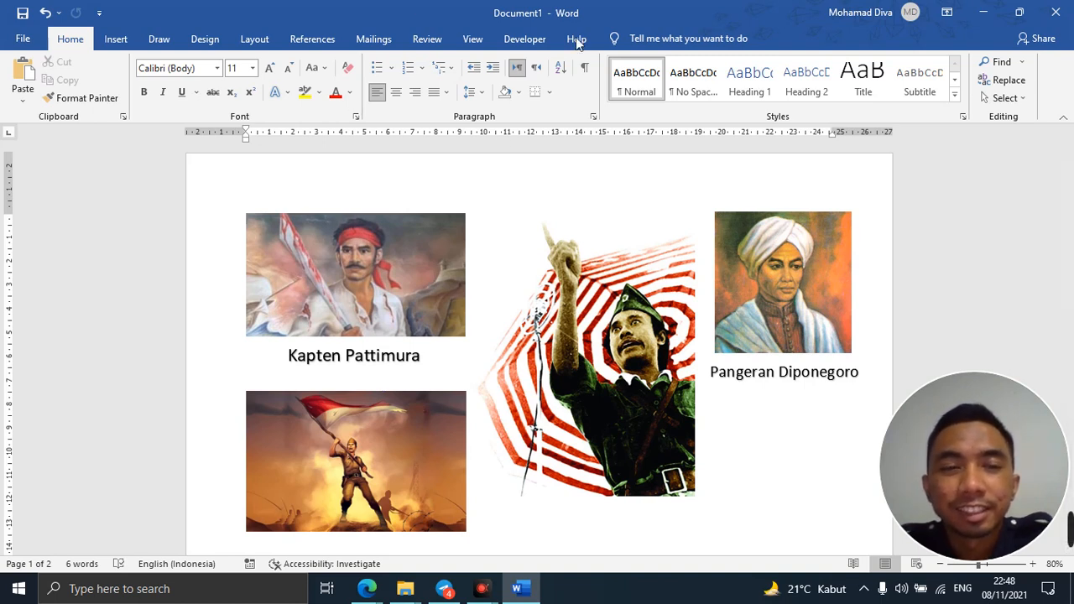
Save the document in the Downloads folder as a Word document named "Insert Picture - " followed by the author's full name
left_click(25, 42)
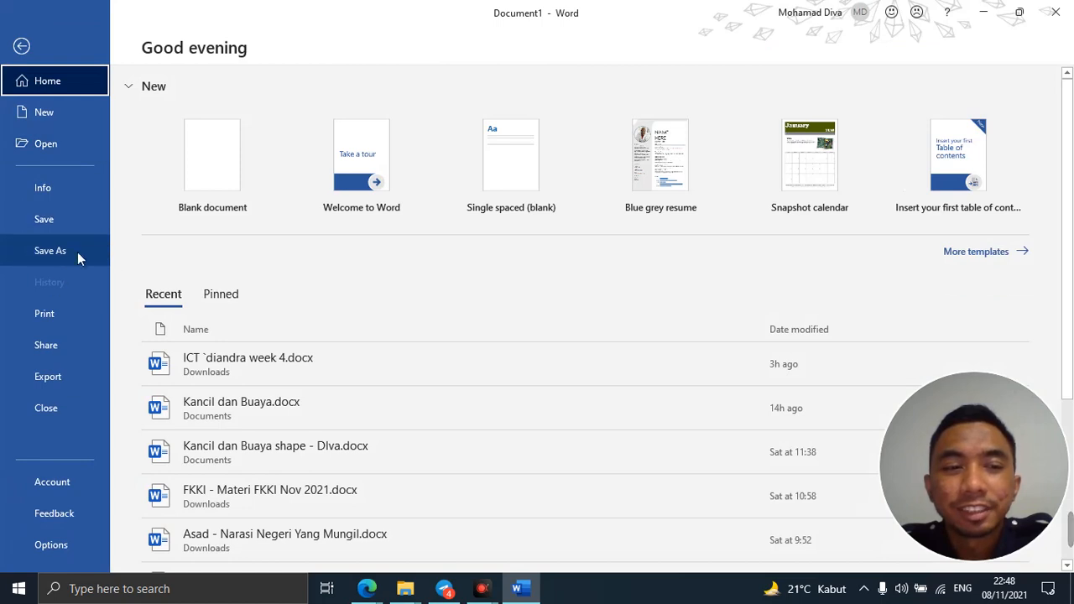
left_click(66, 227)
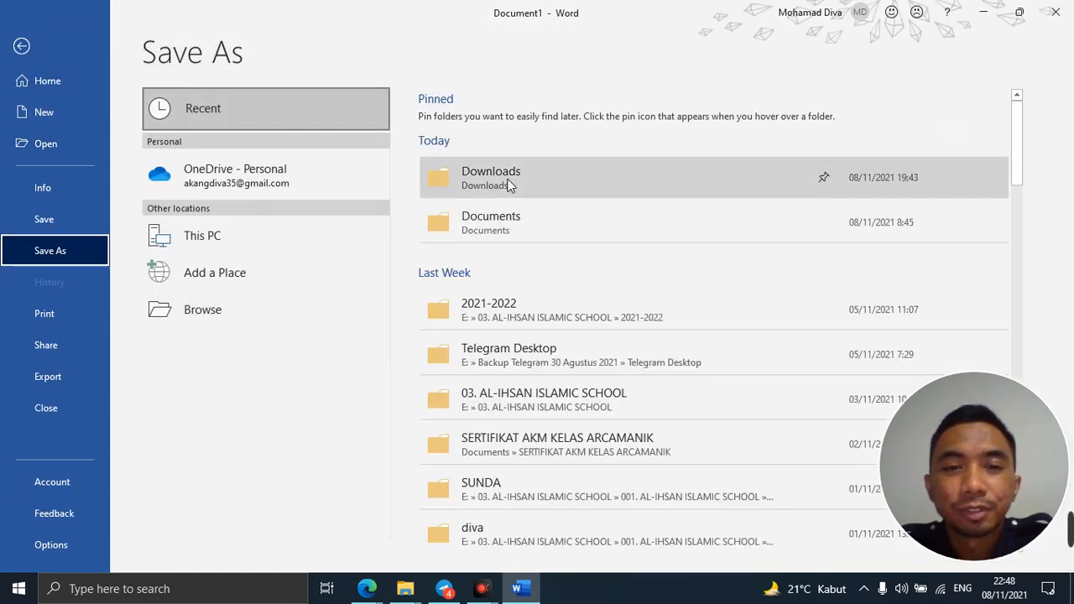
left_click(512, 181)
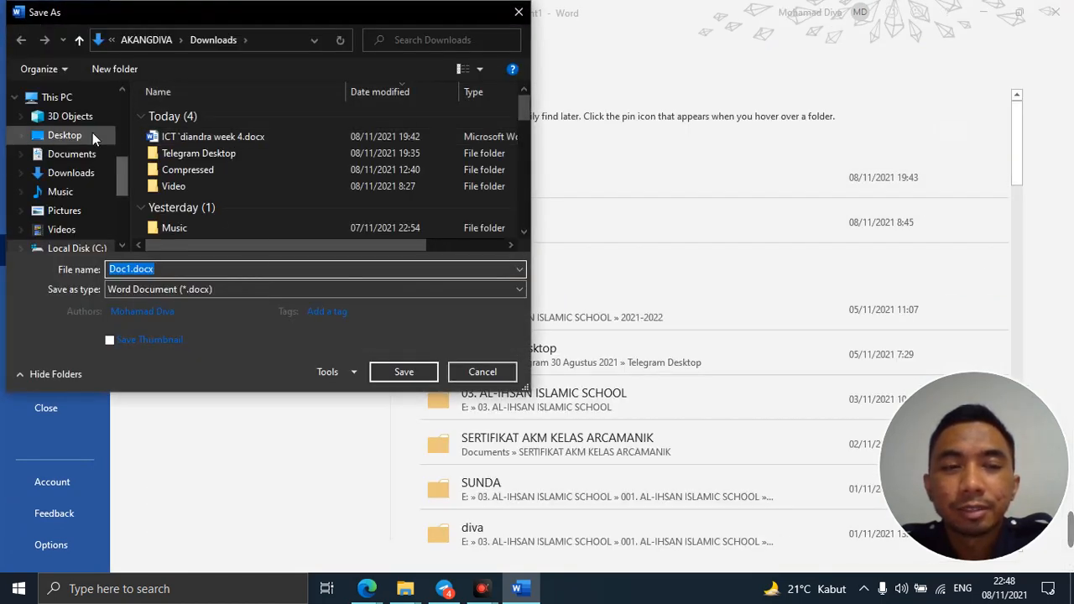
scroll(85, 185, "down", 1)
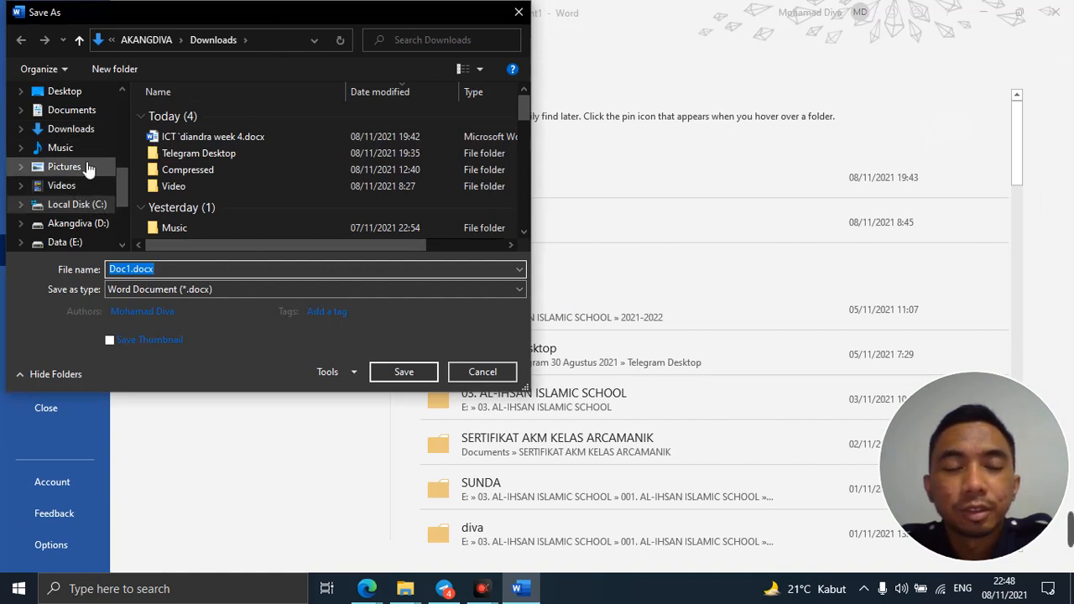
scroll(164, 162, "down", 2)
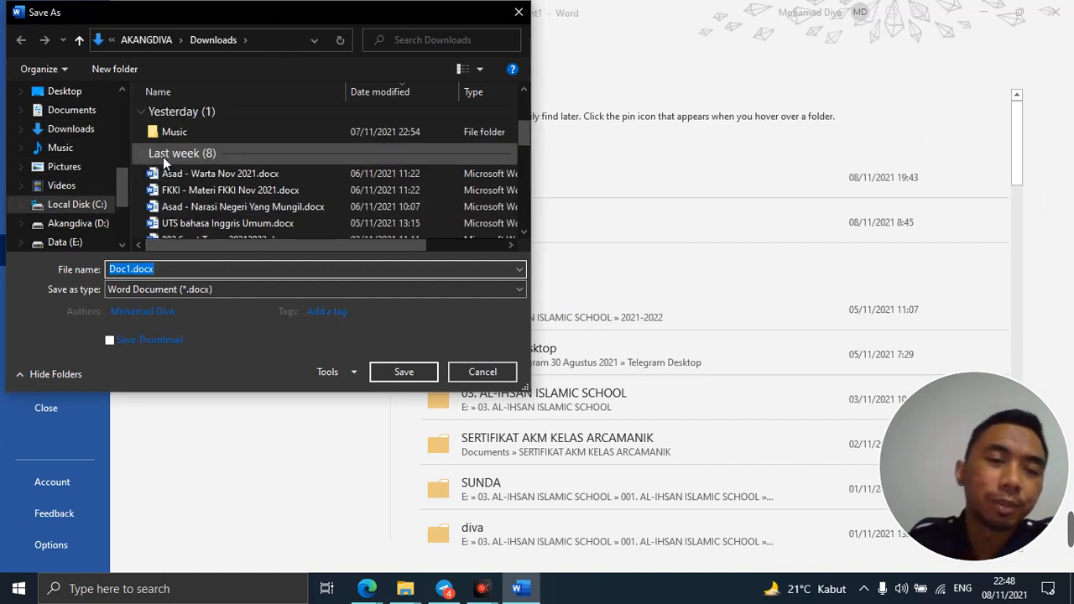
scroll(164, 163, "up", 2)
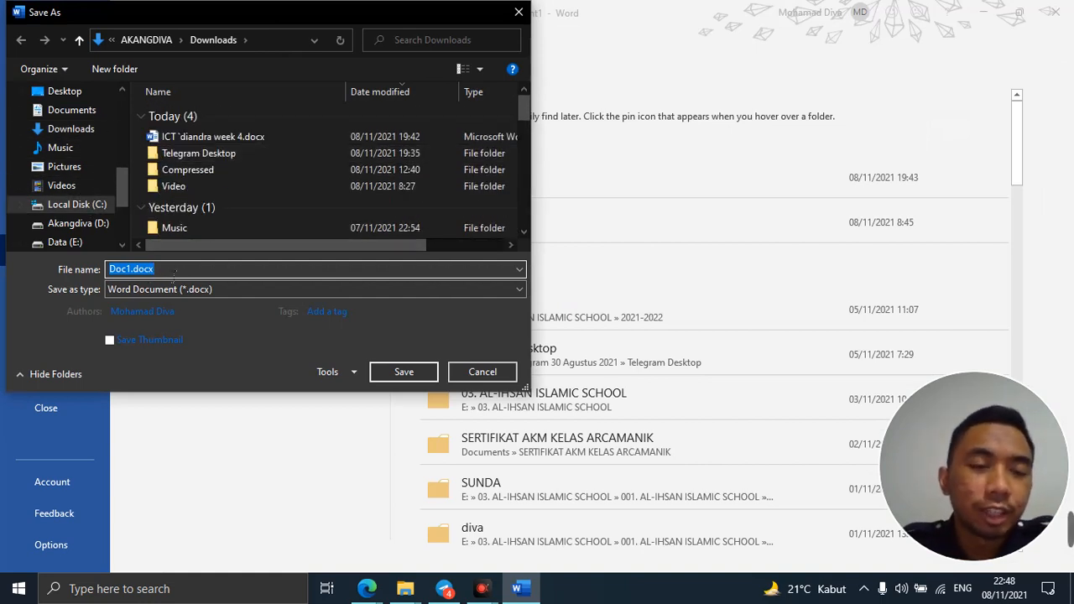
type("I")
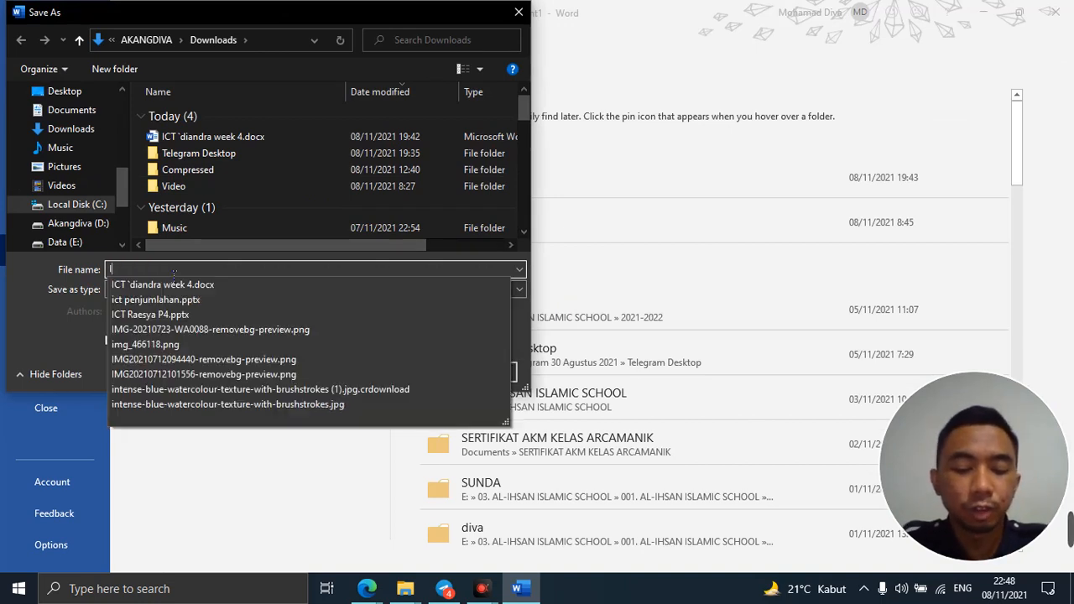
type("nsert Pi")
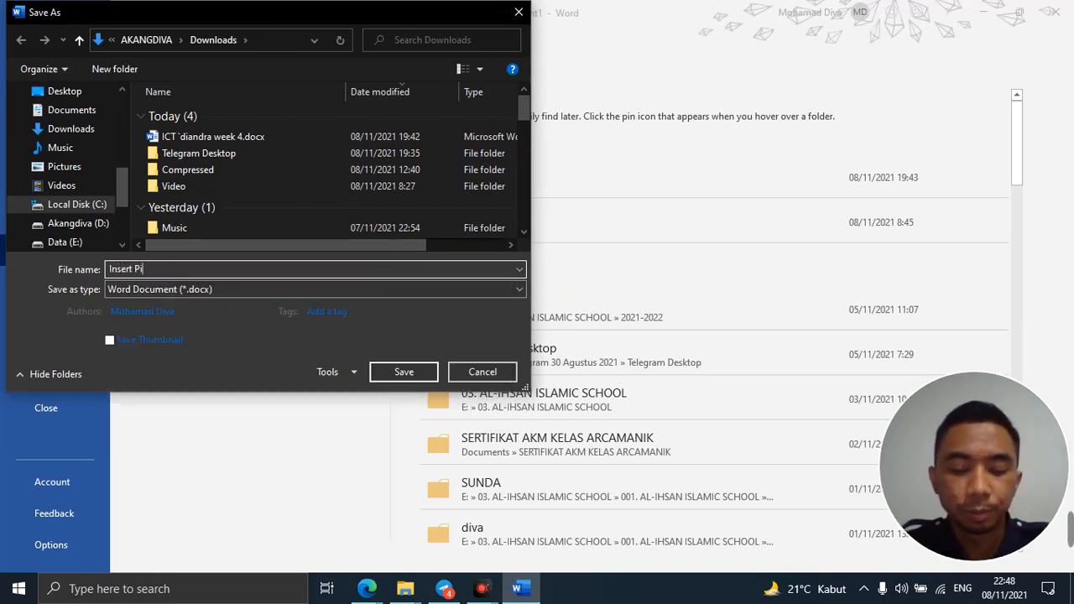
type("cture - ")
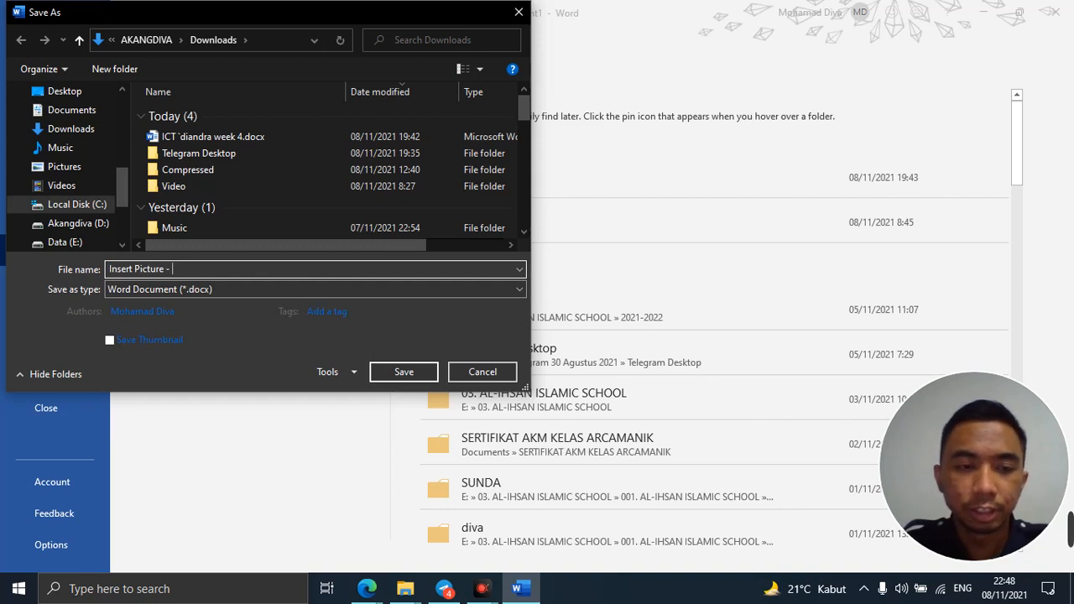
type("Mohamad Diva")
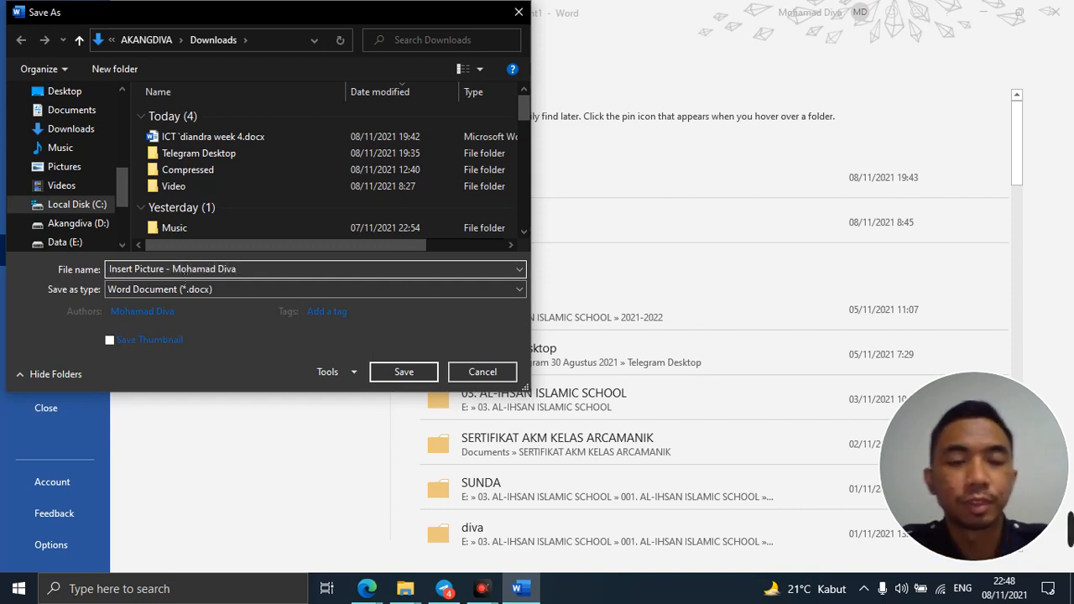
left_click(404, 371)
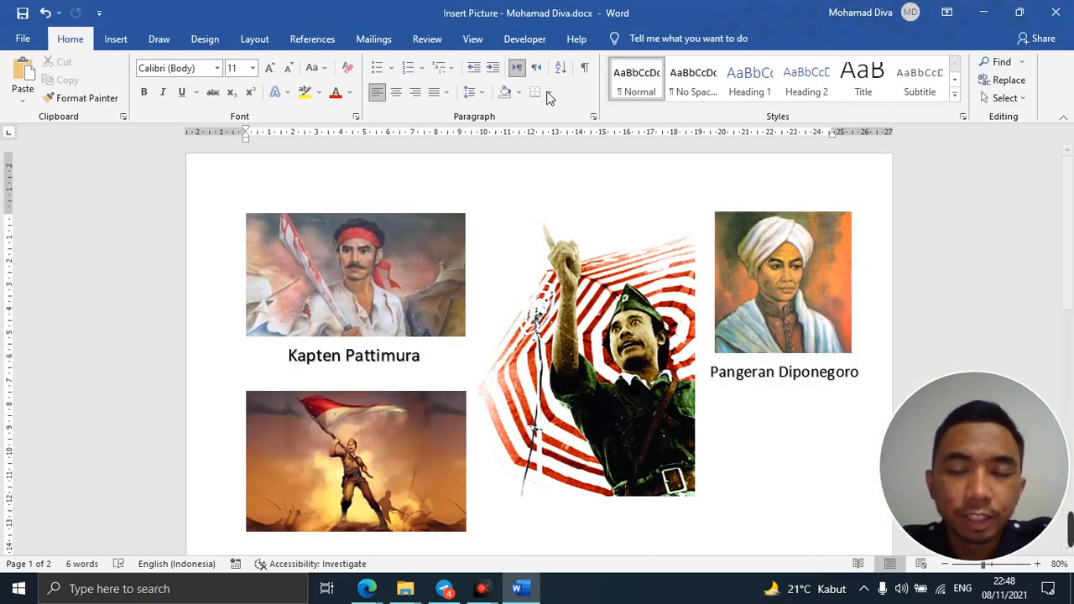